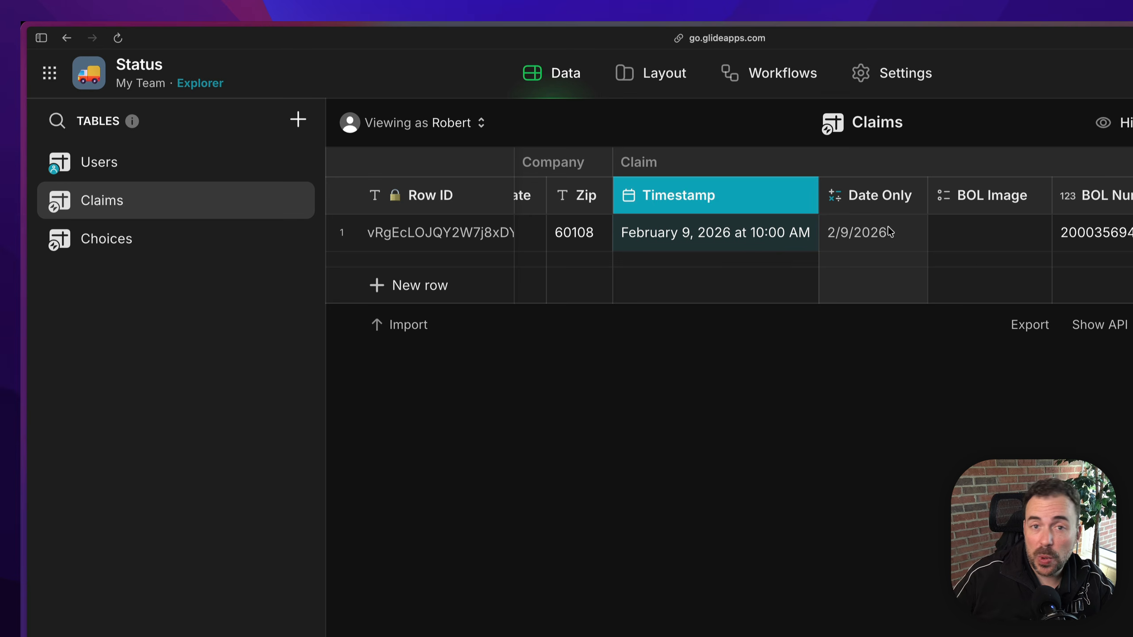
Step: Examine the date and time columns in the Claims table, from Appointment, Arrival and Departure Datetime through to Submitted Date
scroll(889, 231, "right", 15)
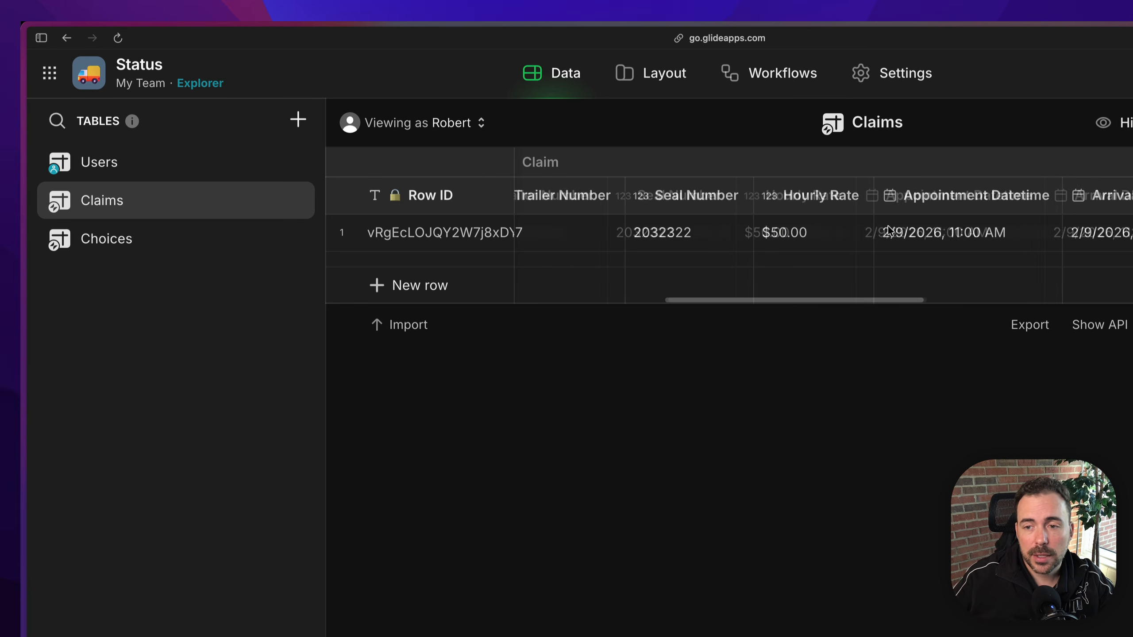
left_click(816, 195)
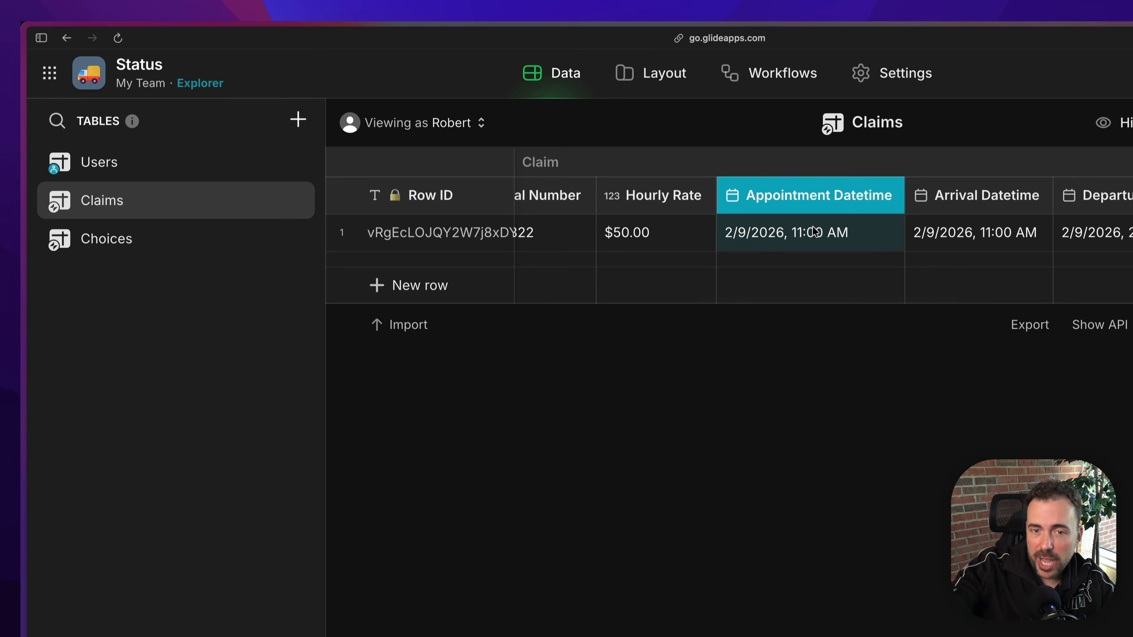
scroll(813, 231, "right", 5)
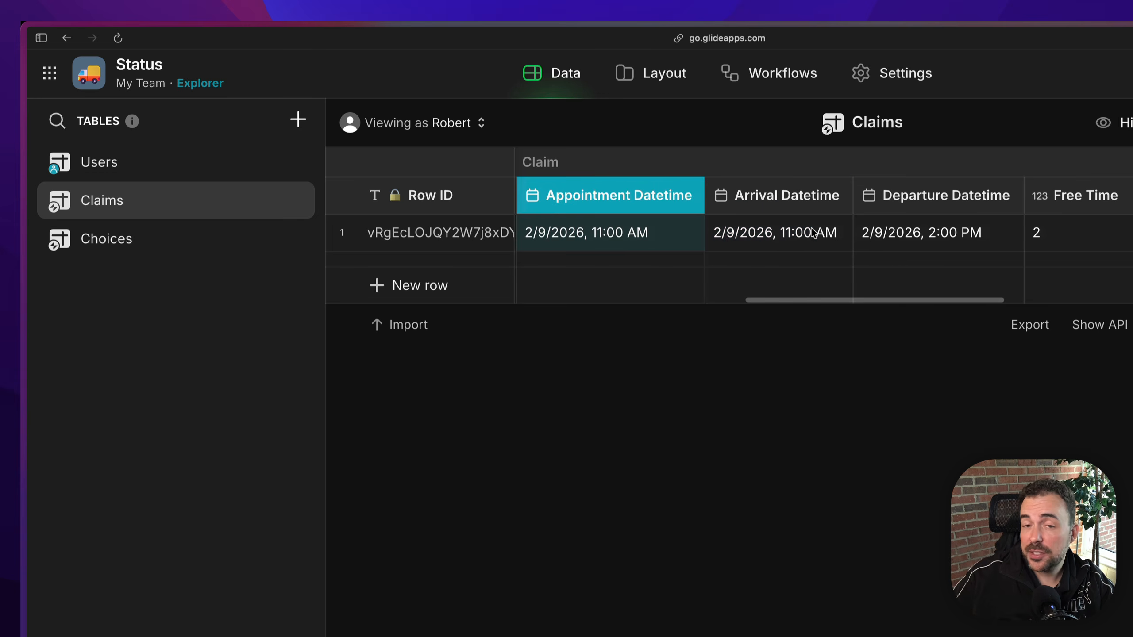
left_click(780, 207)
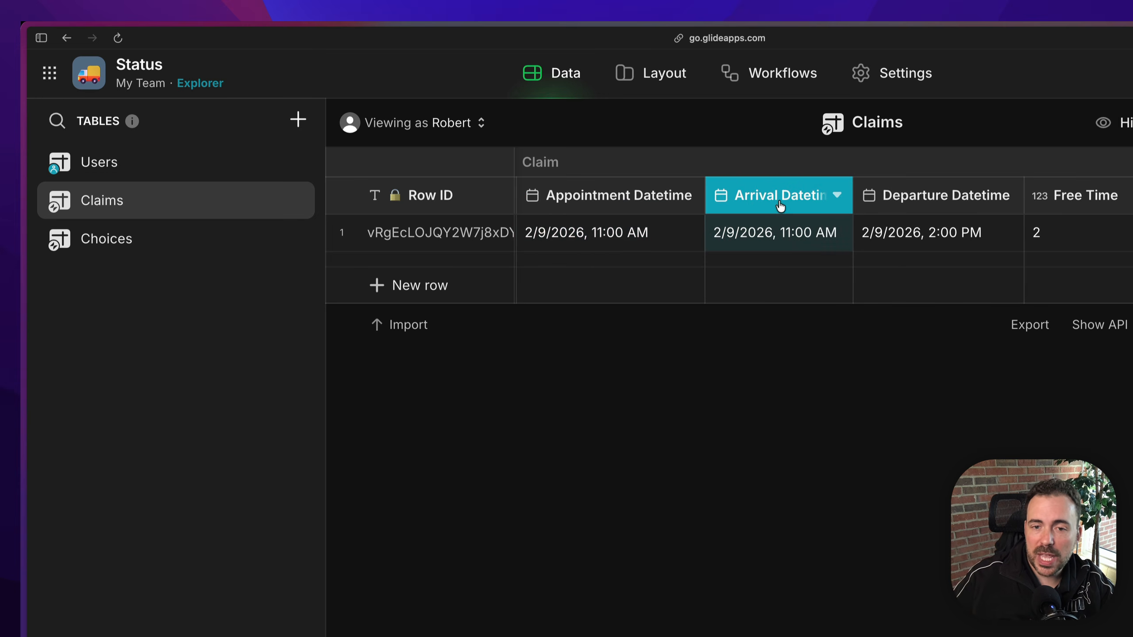
left_click(925, 194)
left_click(575, 209)
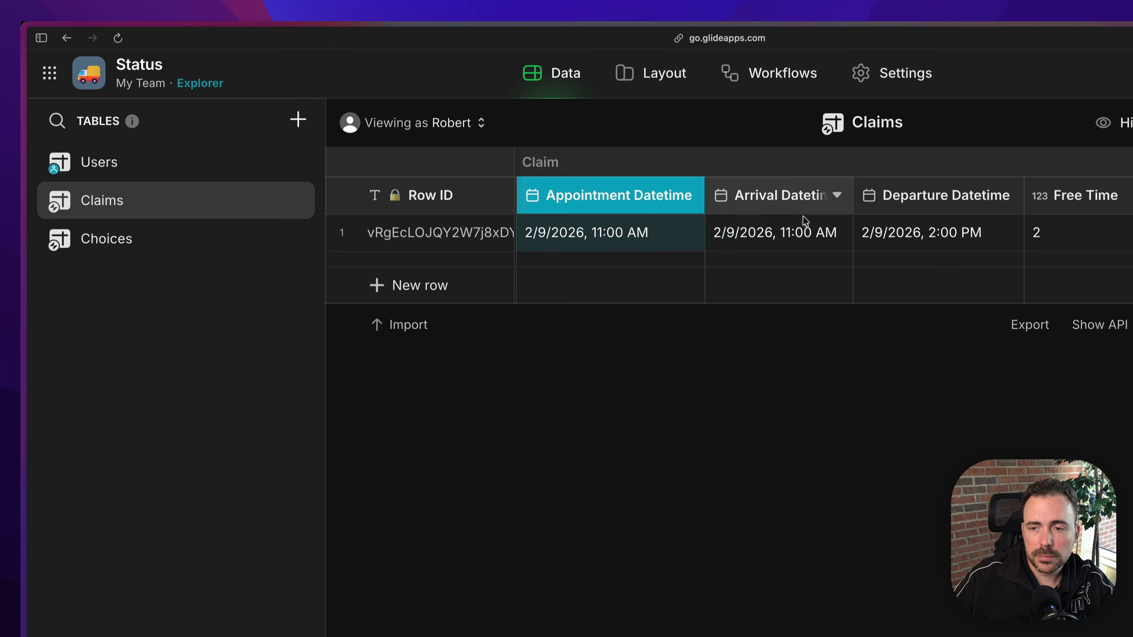
scroll(801, 218, "right", 10)
scroll(800, 218, "right", 2)
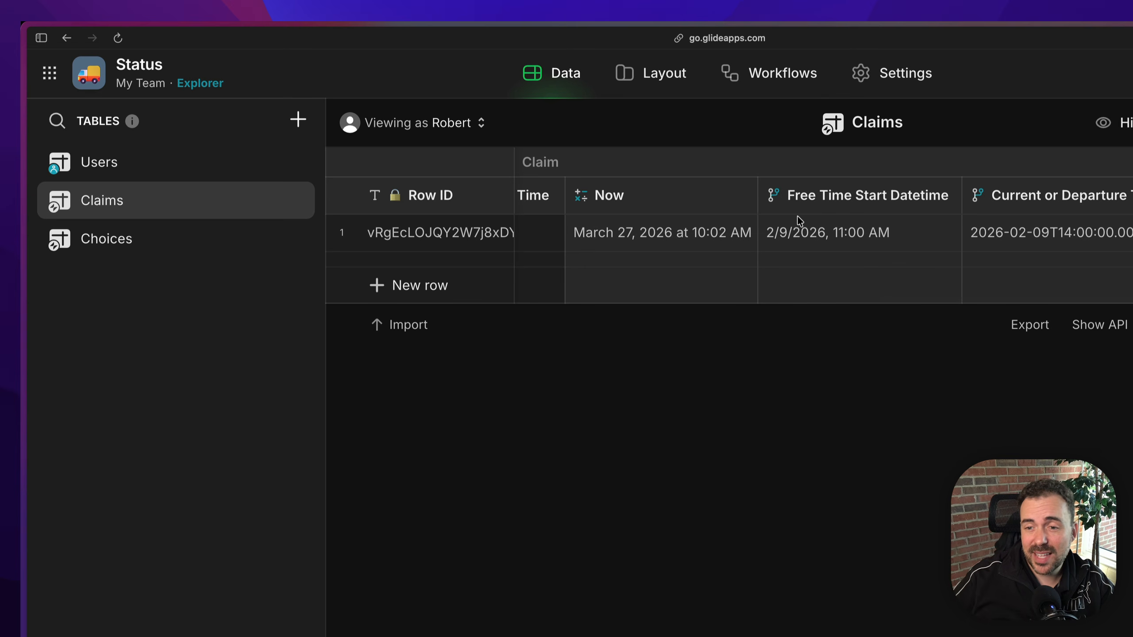
scroll(800, 219, "right", 10)
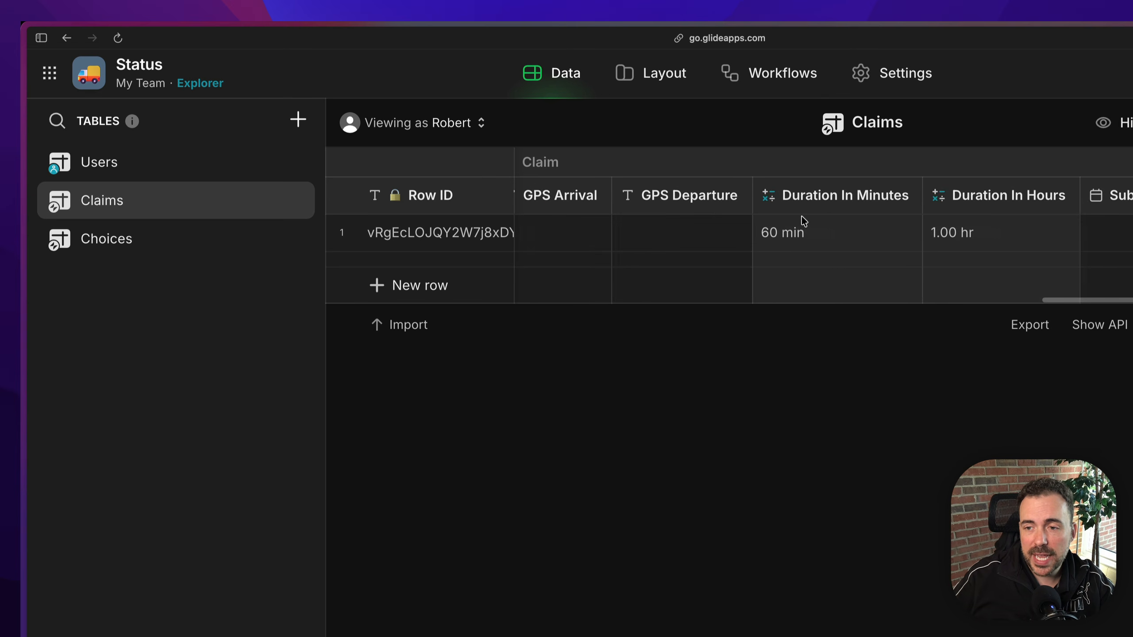
scroll(802, 216, "right", 5)
left_click(828, 195)
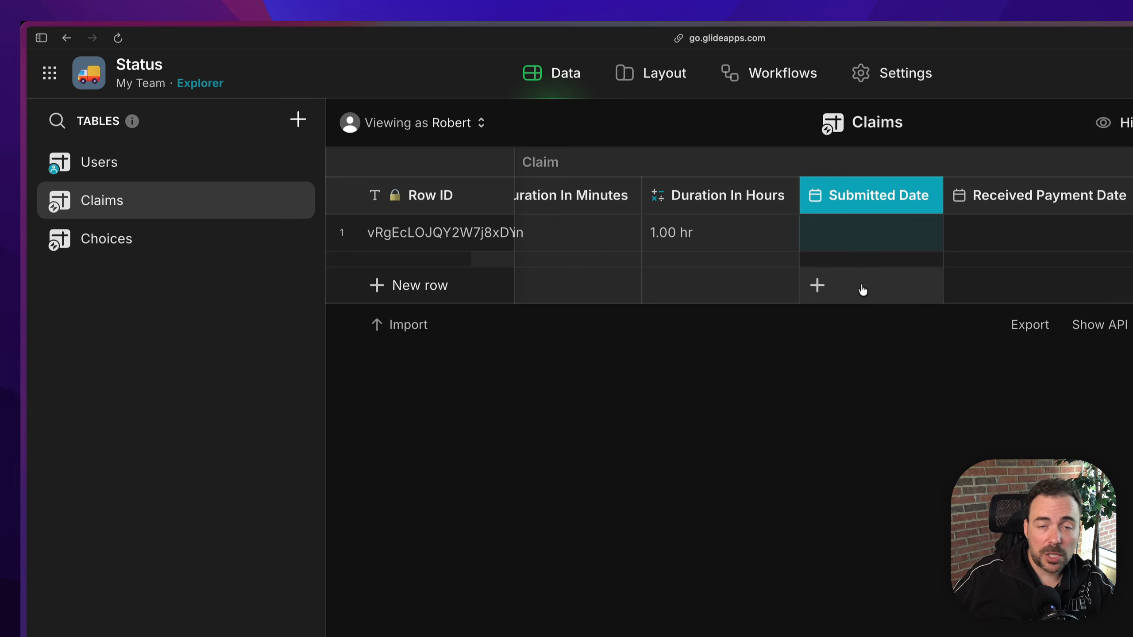
Step: Add a date-only column named Claim/Denied Date beside Received Payment Date, with the Medium date format and time zones respected
left_click(1045, 206)
scroll(1066, 216, "right", 3)
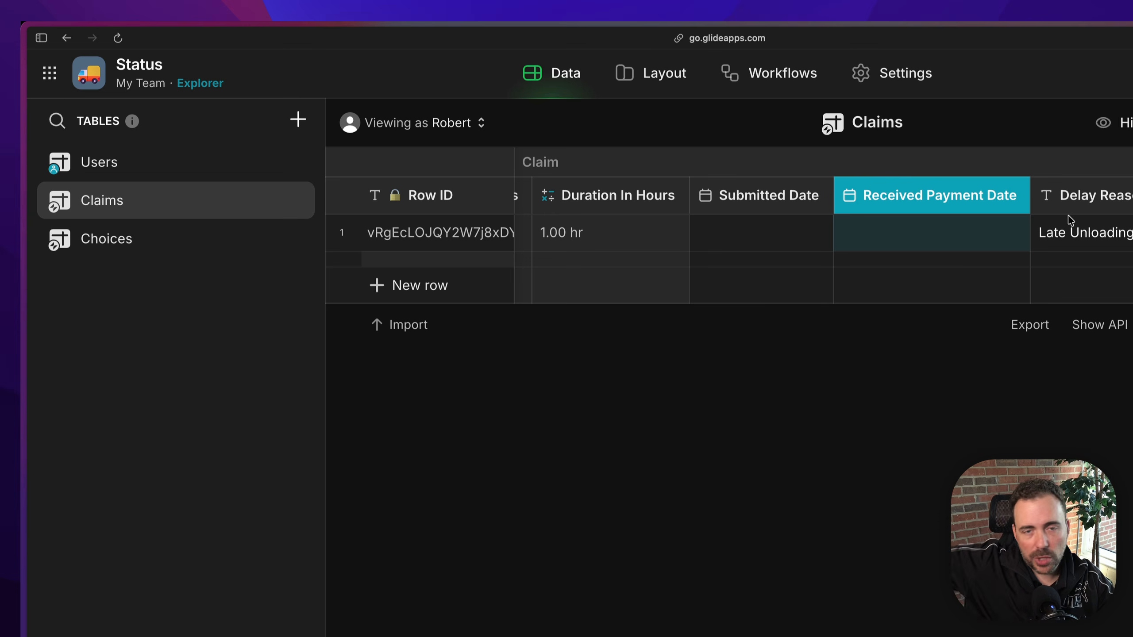
type("enied Date")
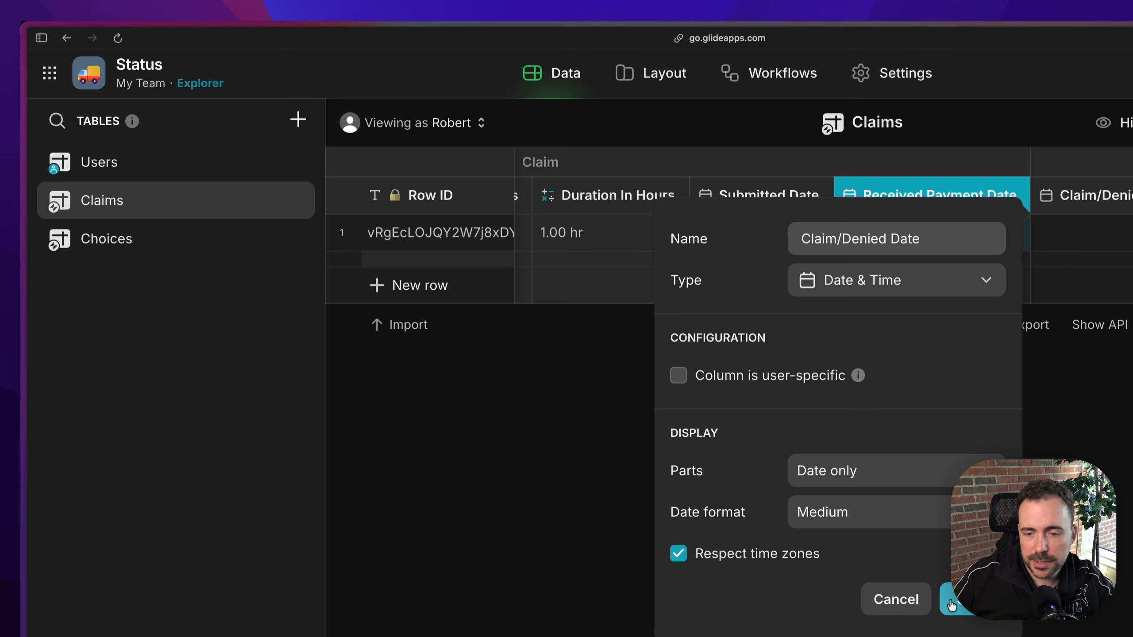
key("Return")
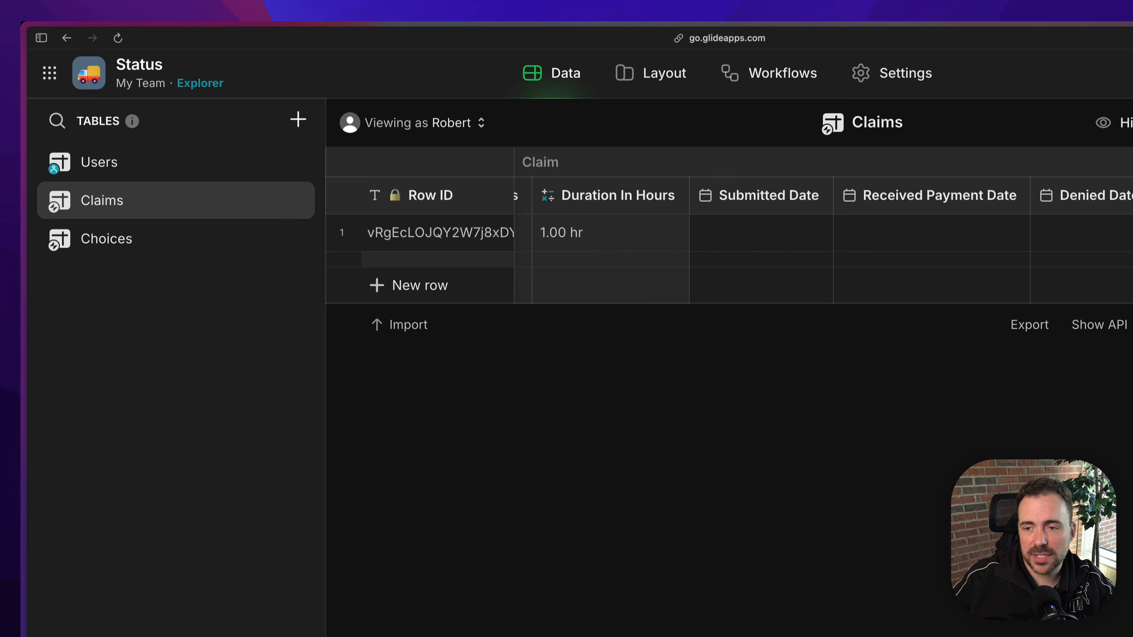
Step: Inspect the claim row's Denied Date, Total, Status and Delay Reason cells
scroll(1006, 239, "right", 2)
left_click(1006, 240)
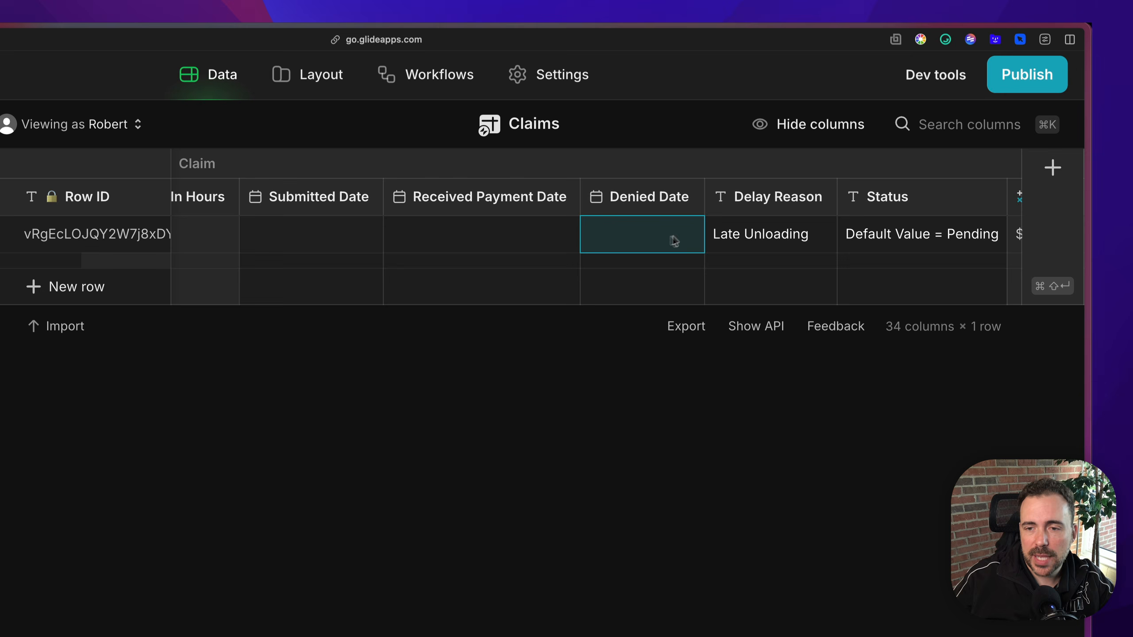
scroll(864, 235, "right", 2)
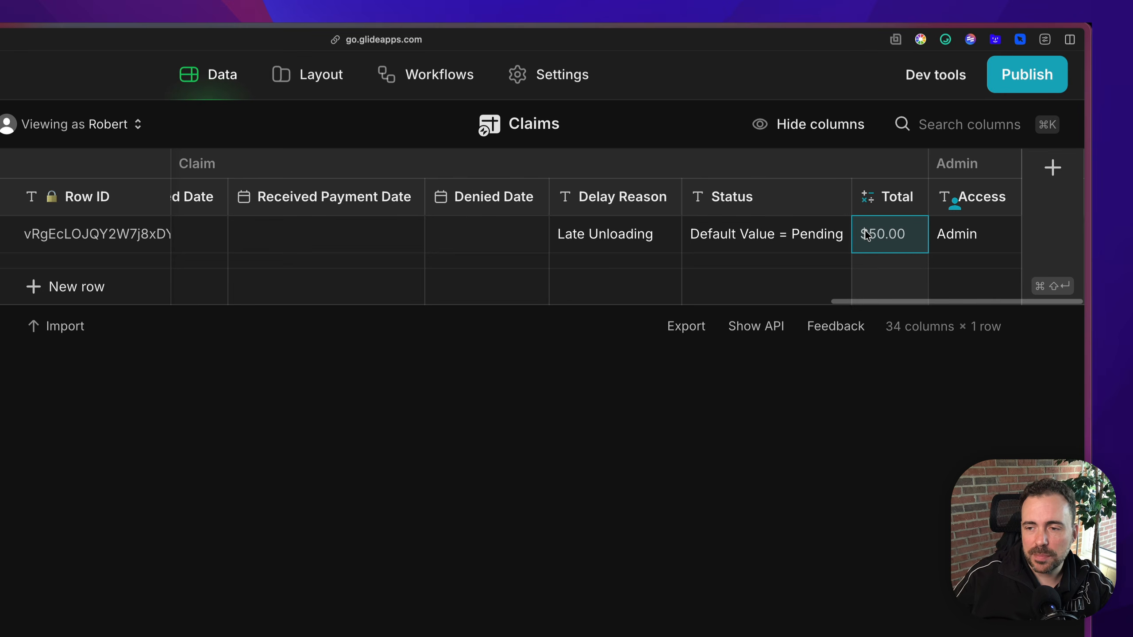
left_click(787, 234)
left_click(787, 234)
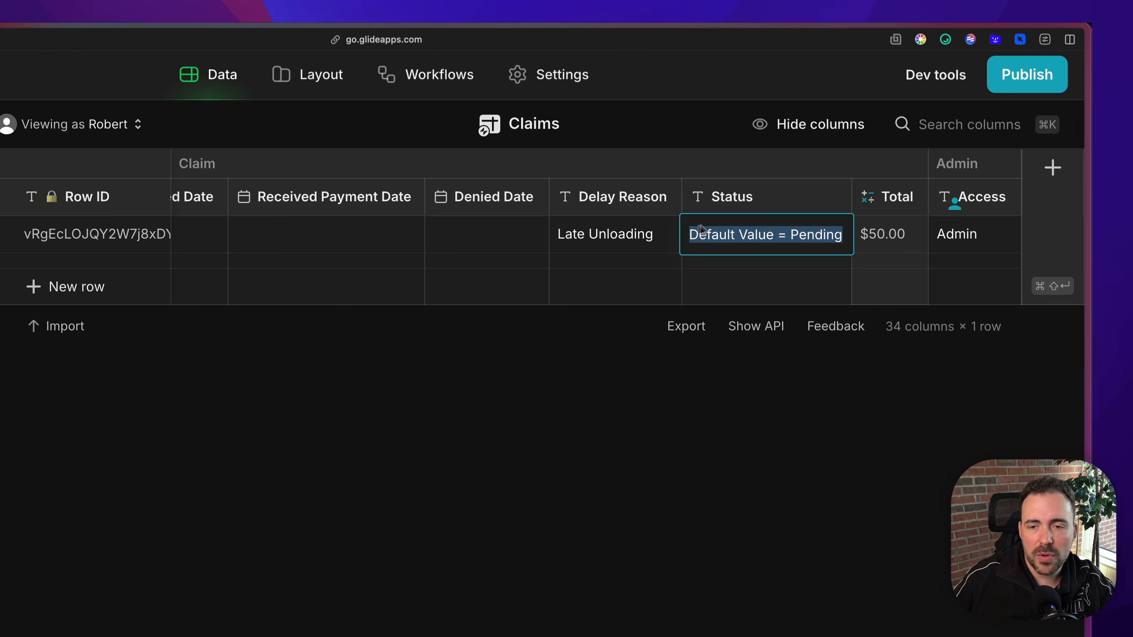
left_click(623, 239)
Step: Add a column named Claim/Status directly after Denied Date, using the If → Then → Else type
left_click(532, 197)
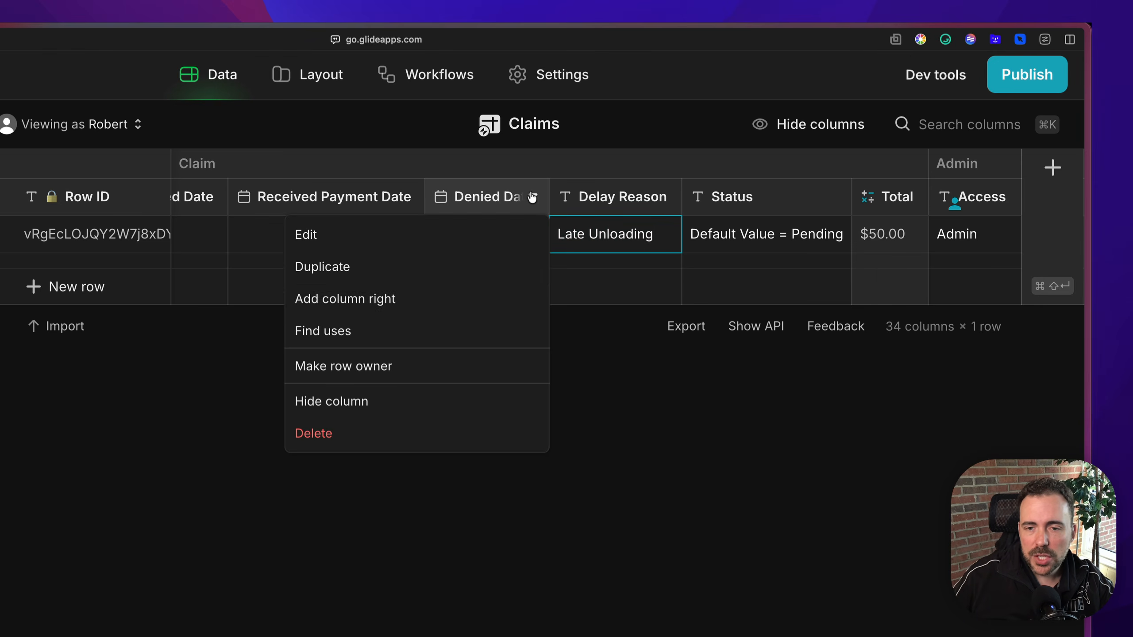
left_click(452, 298)
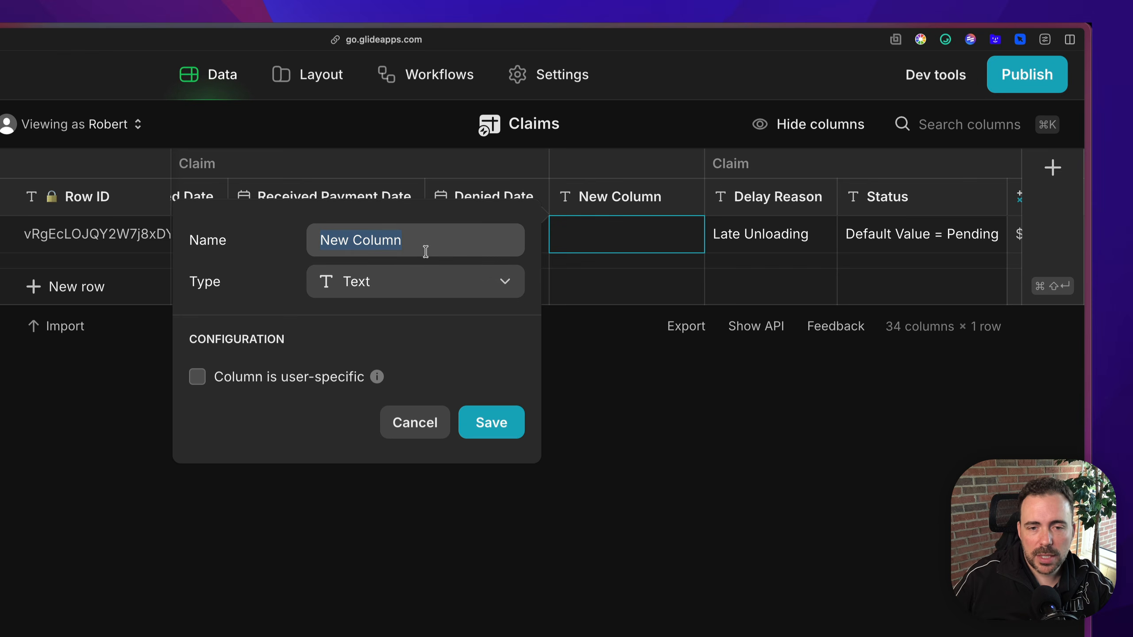
type("Claim")
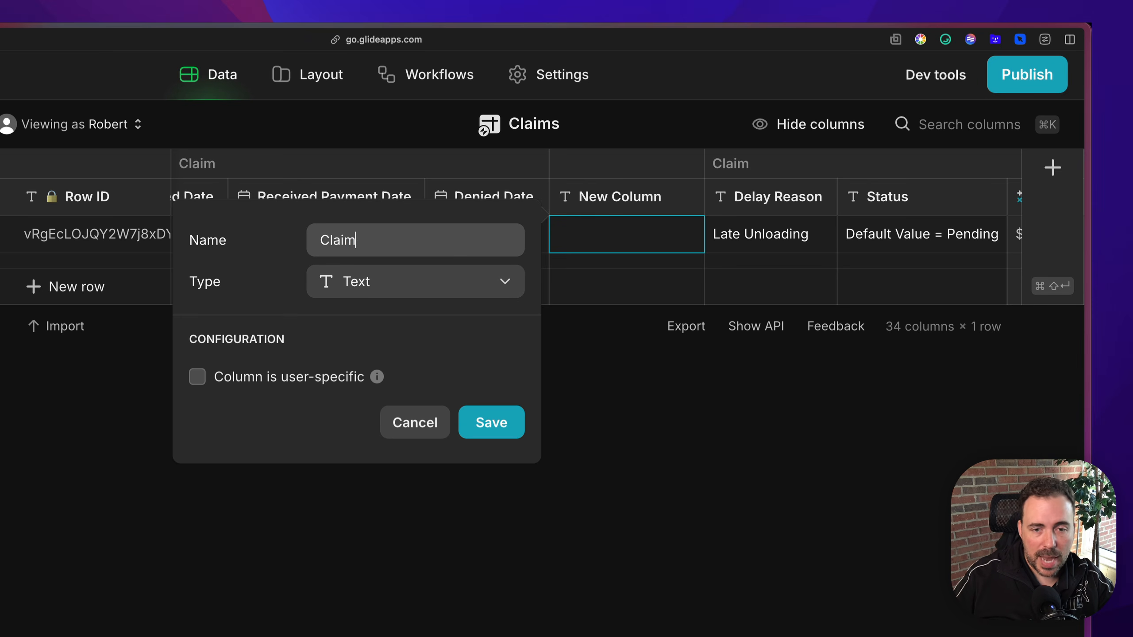
type("/Status")
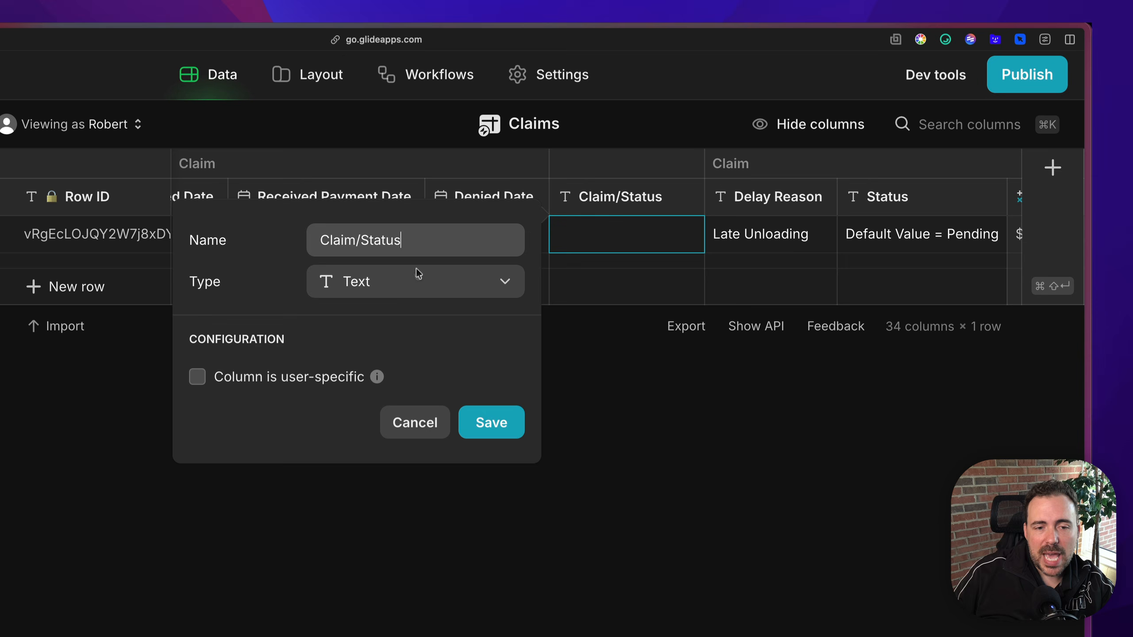
left_click(416, 282)
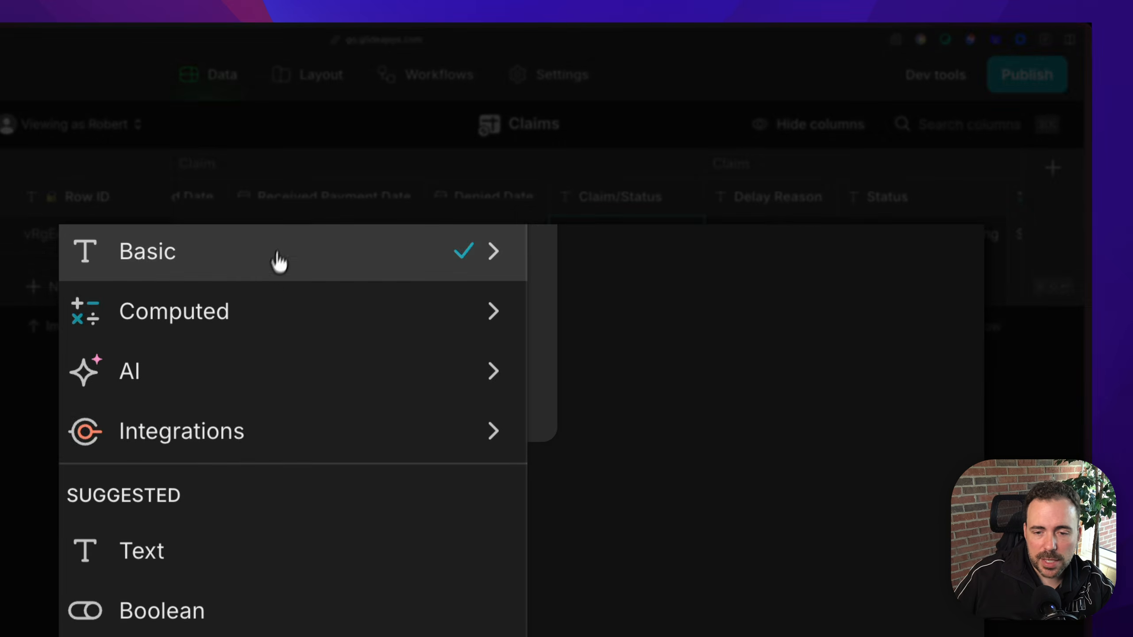
mouse_move(378, 397)
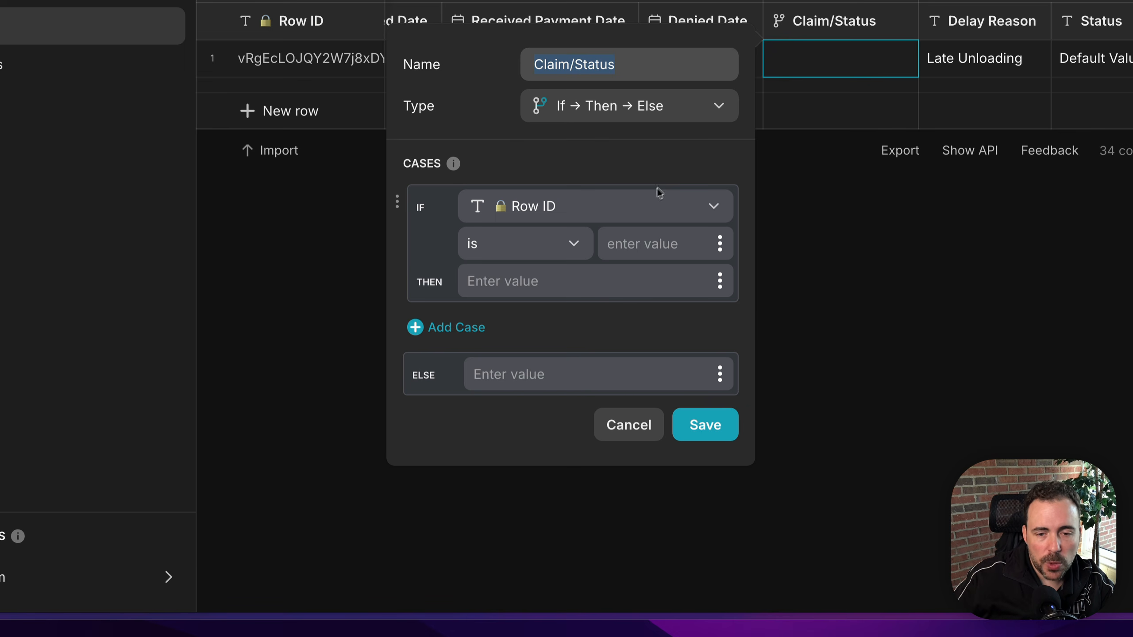
Step: Configure the Claim/Status column to return Denied if Denied Date is not empty, and save it
left_click(647, 205)
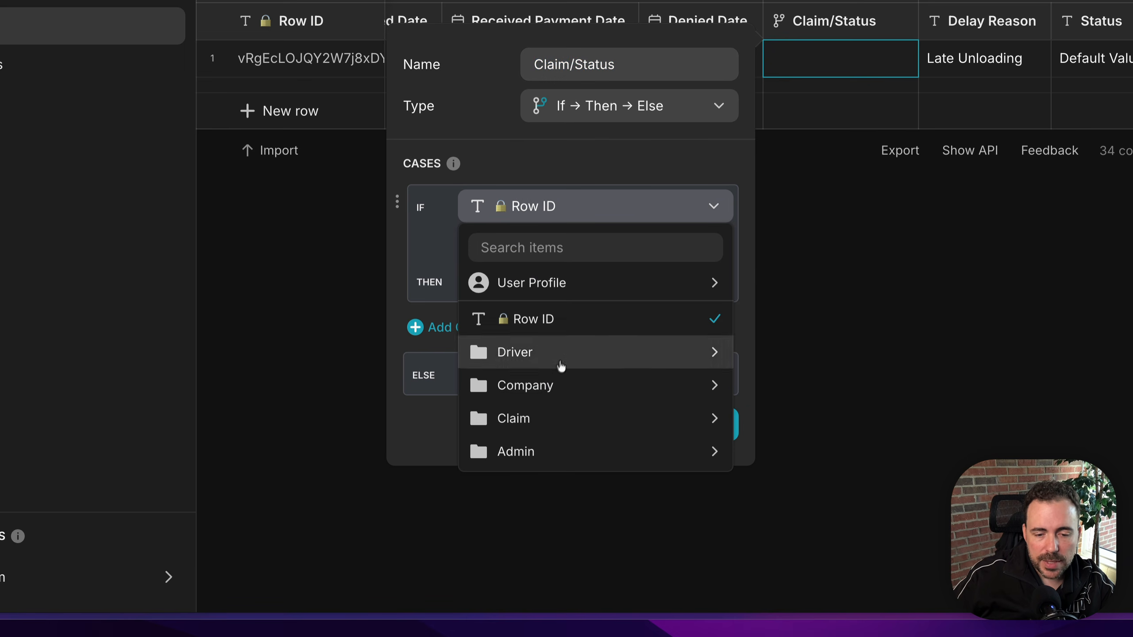
mouse_move(536, 427)
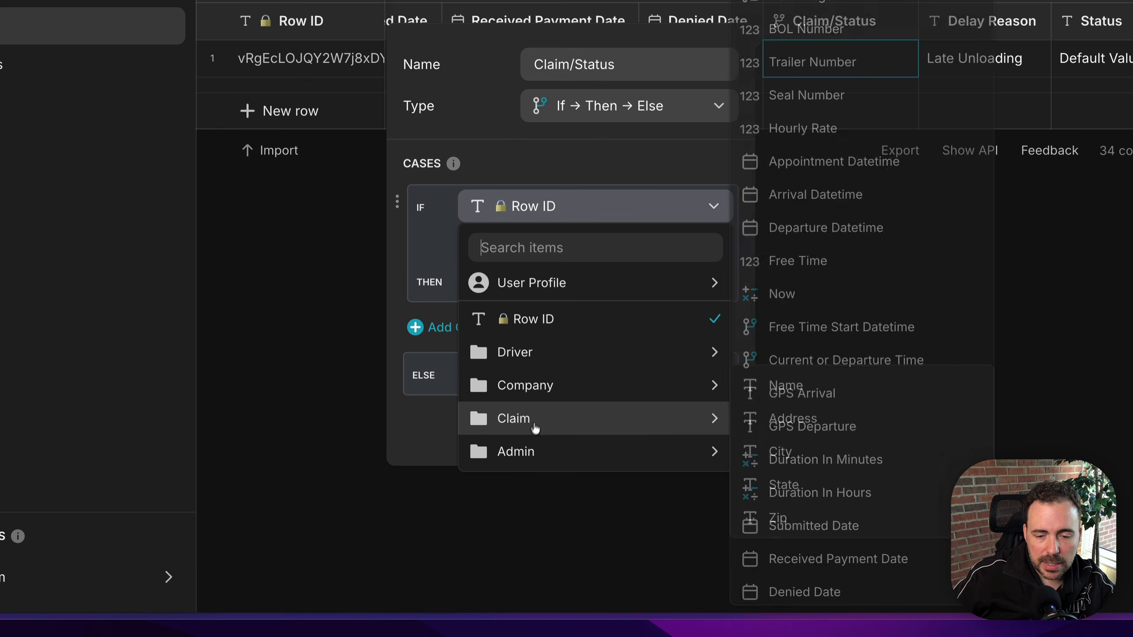
left_click(832, 590)
left_click(482, 243)
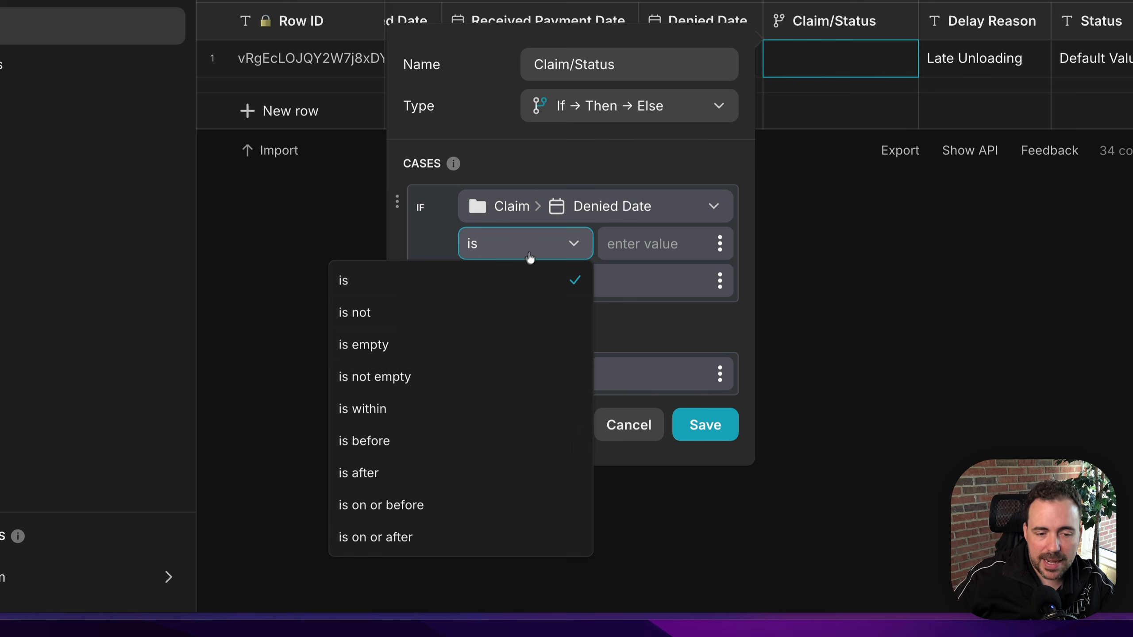
left_click(487, 376)
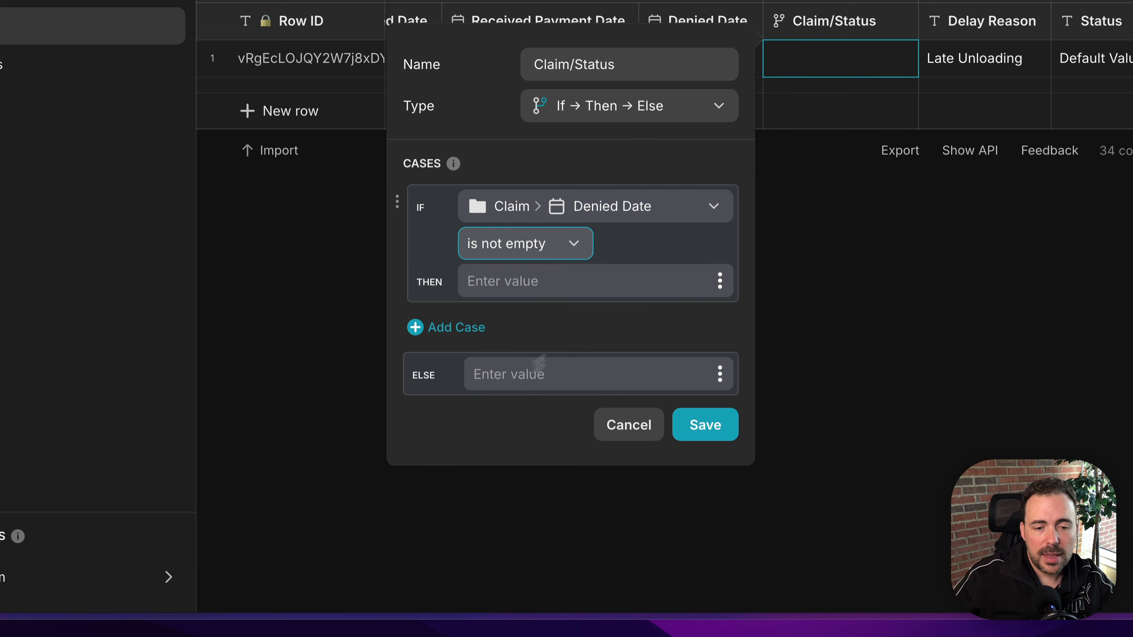
left_click(535, 281)
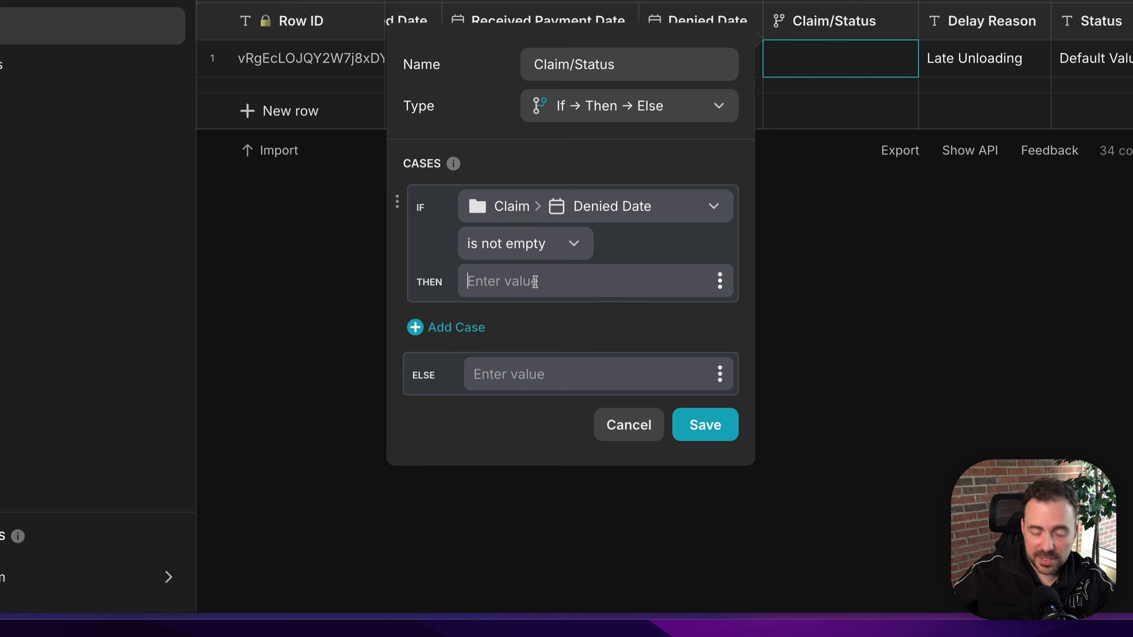
type("Deni")
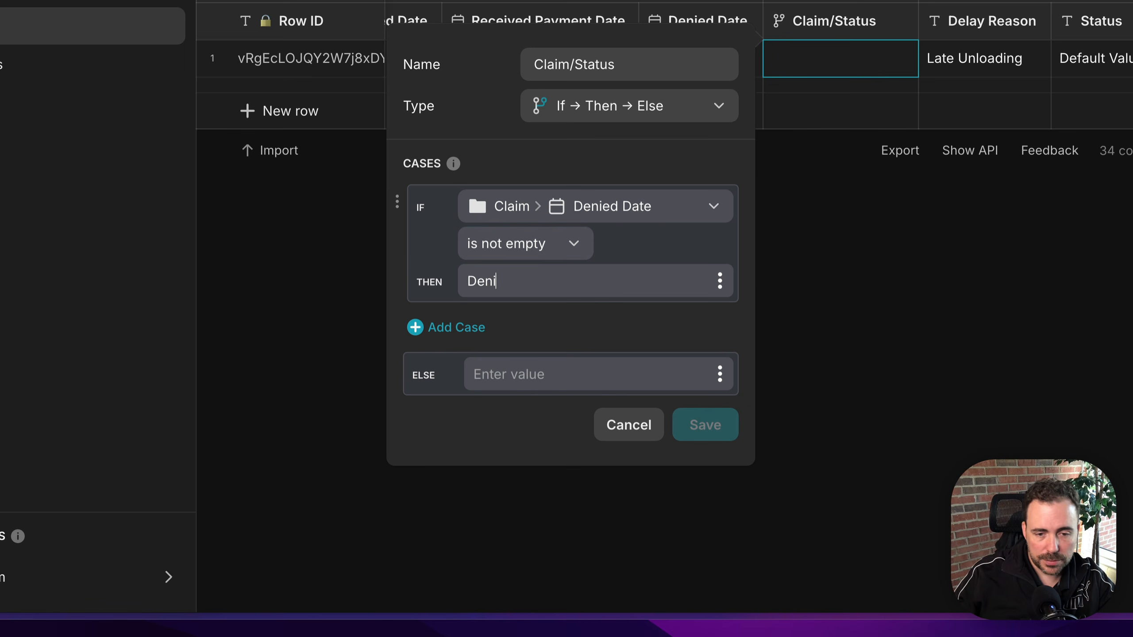
type("ed")
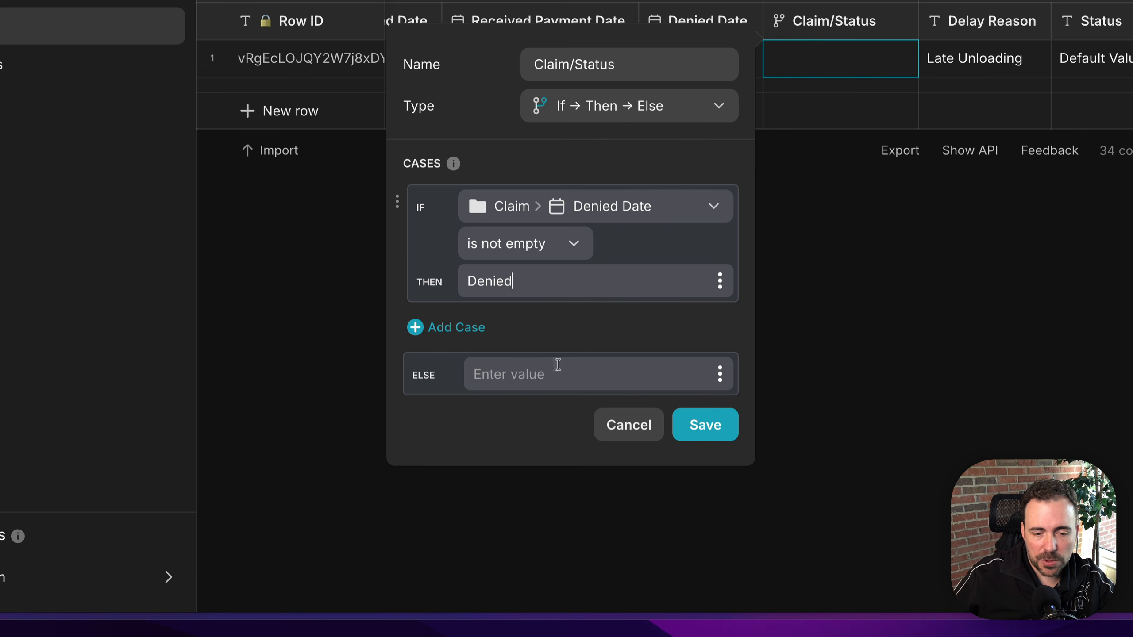
left_click(705, 424)
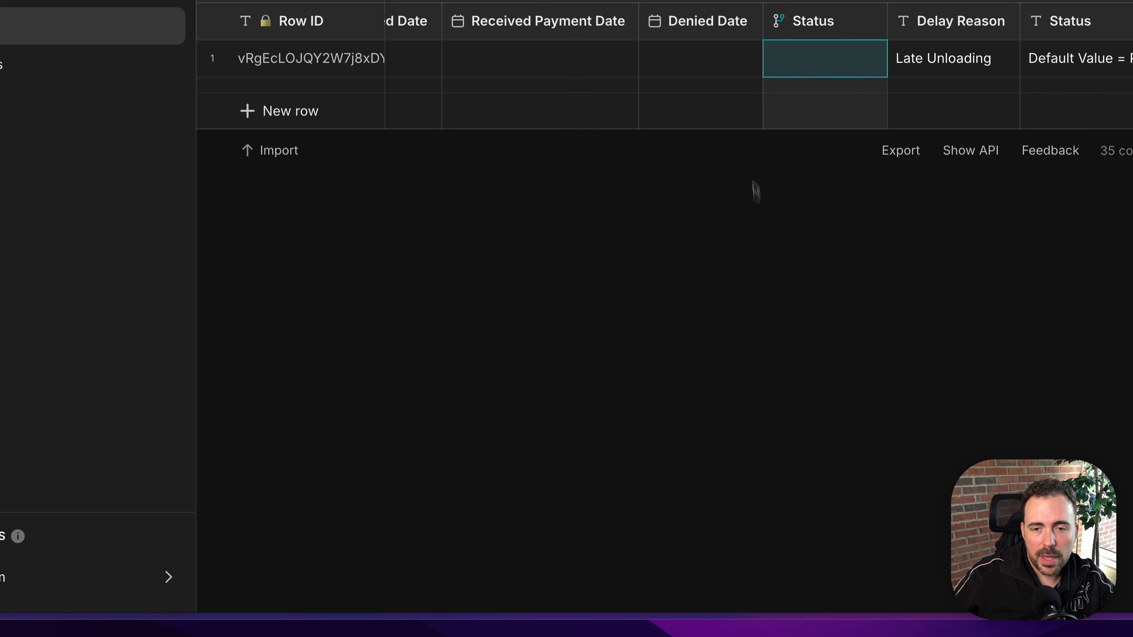
Step: Test the status logic by entering now as the claim's Denied Date, check its Status, and clear the date
left_click(709, 71)
type("now")
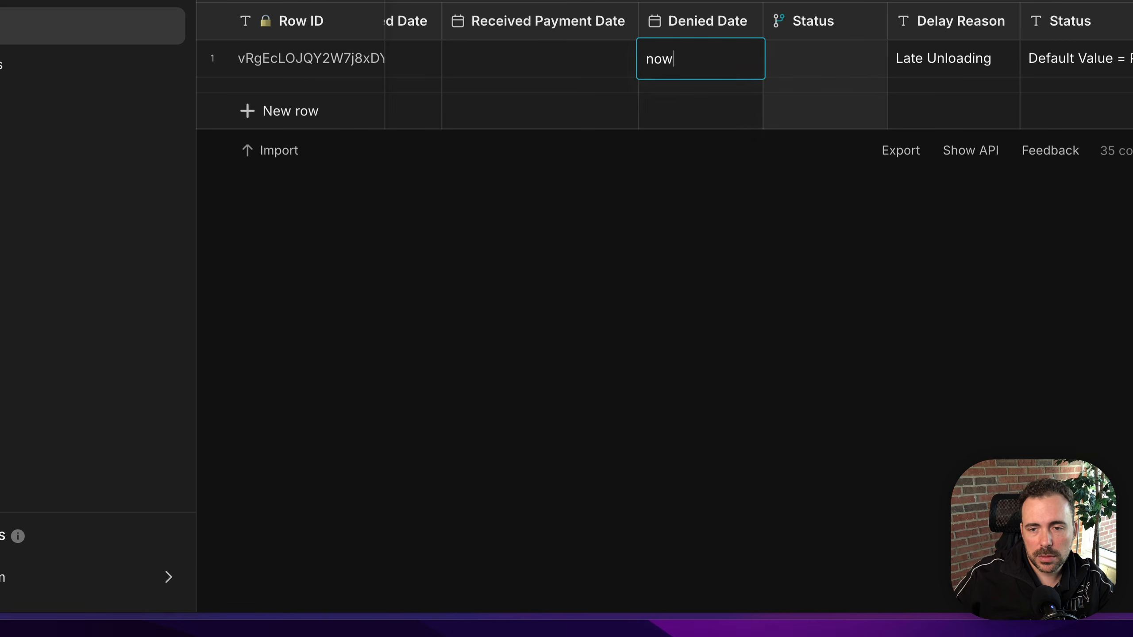
key("Return")
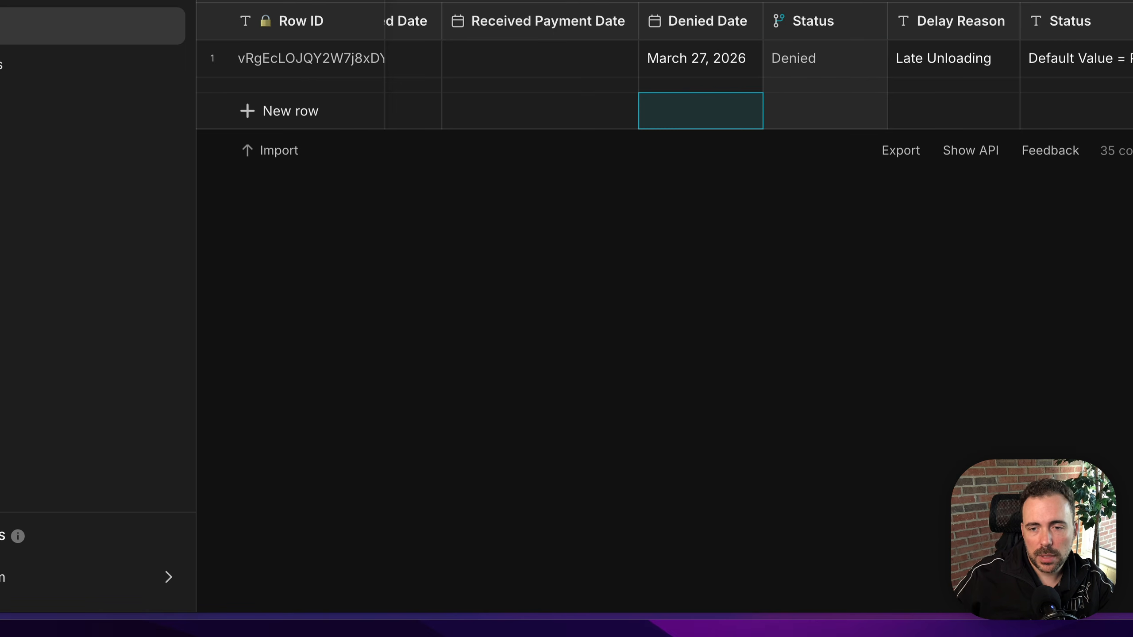
left_click(828, 57)
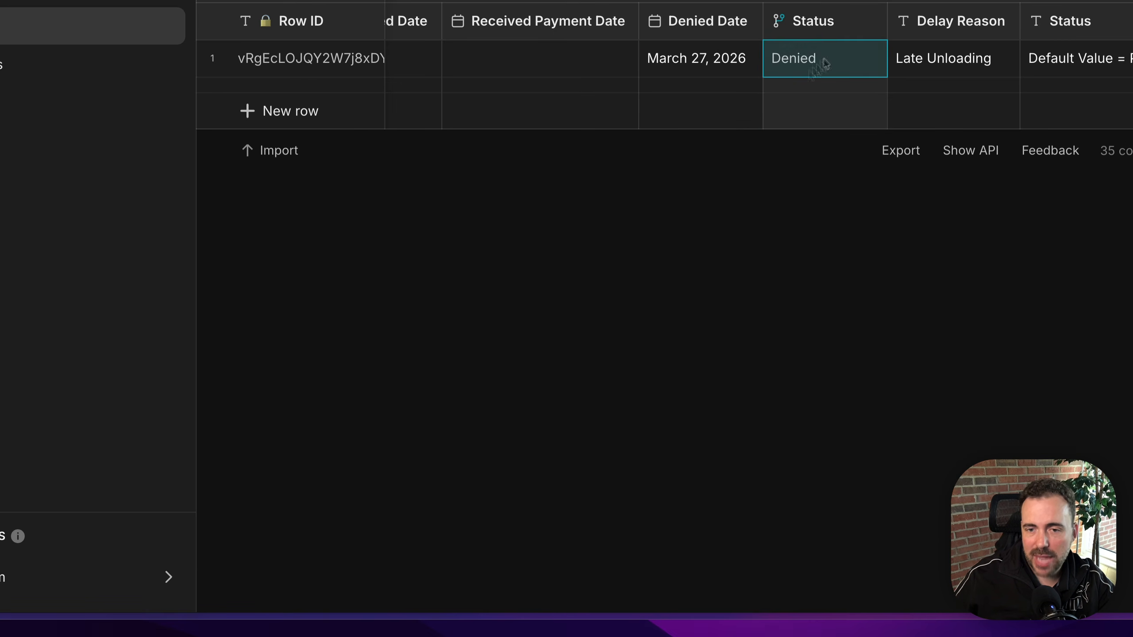
left_click(707, 59)
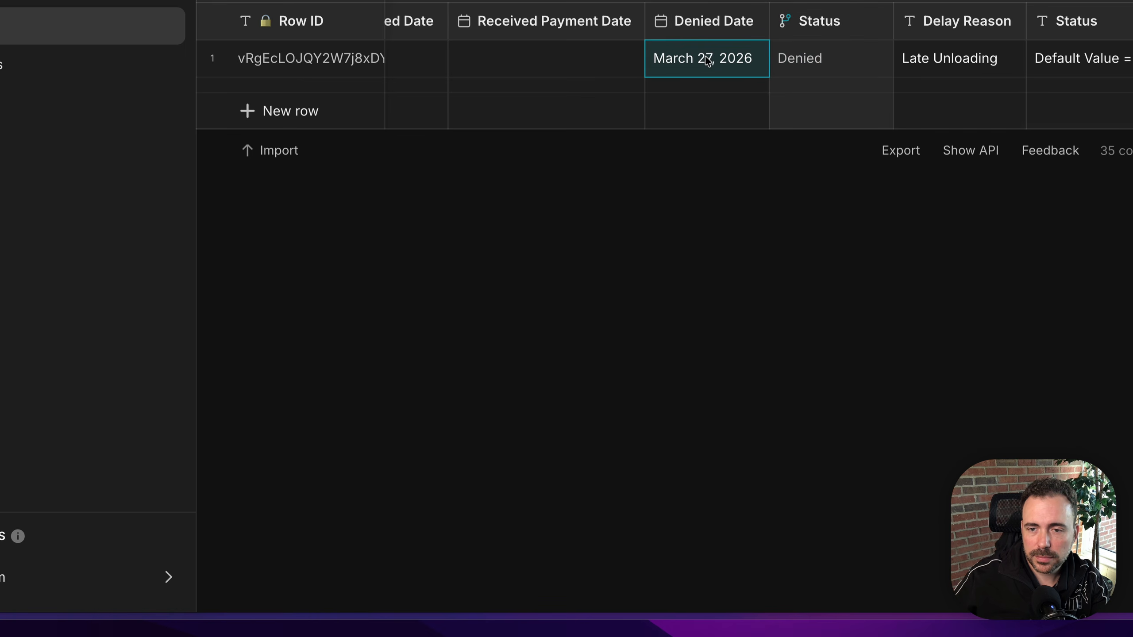
key("BackSpace")
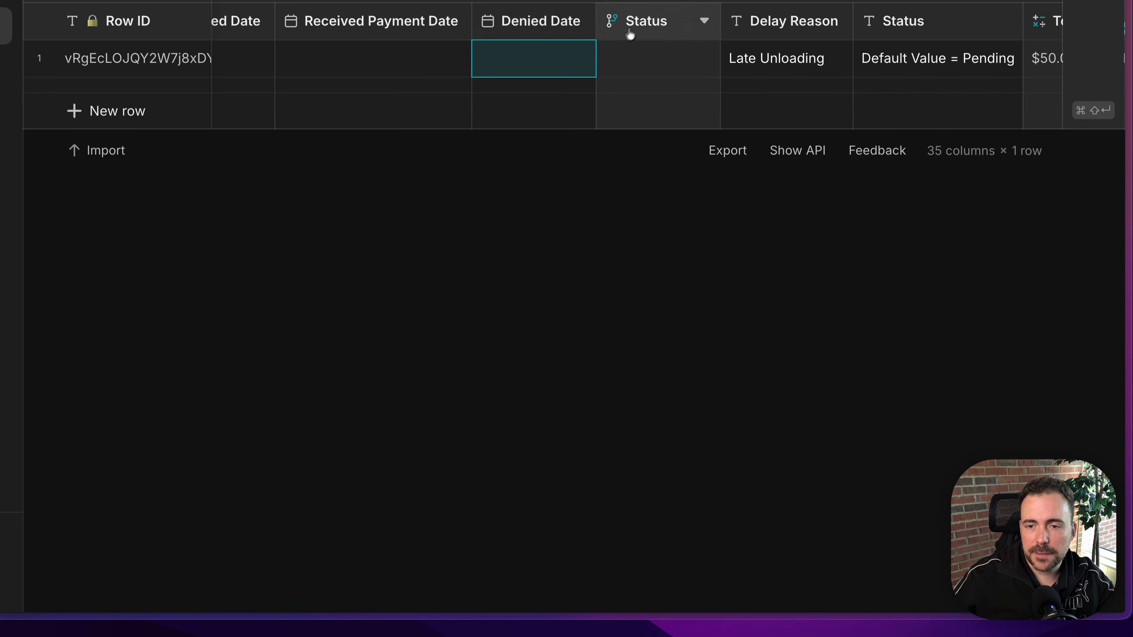
Step: Set the fallback (else) value of the computed Claim/Status column to New
left_click(810, 27)
left_click(637, 30)
left_click(894, 373)
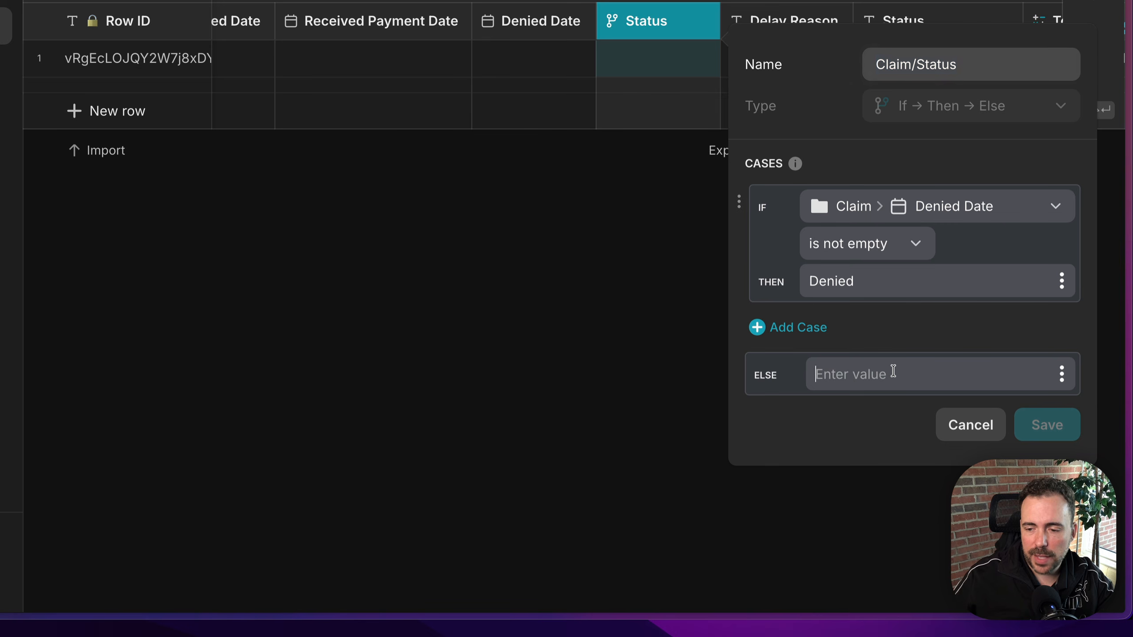
type("N")
key("BackSpace")
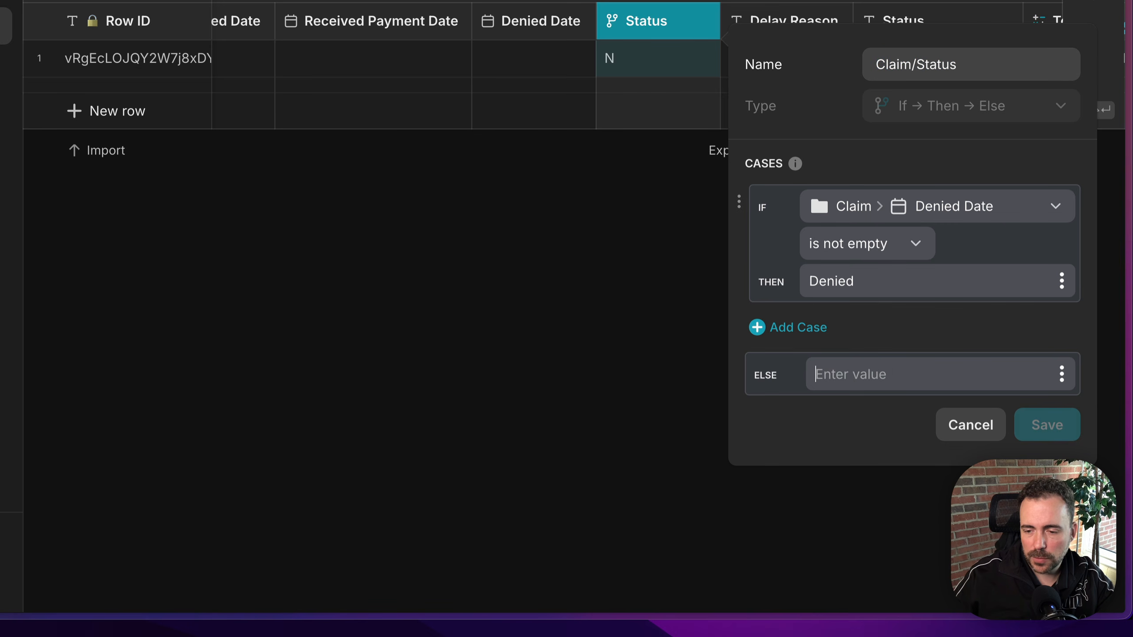
type("New")
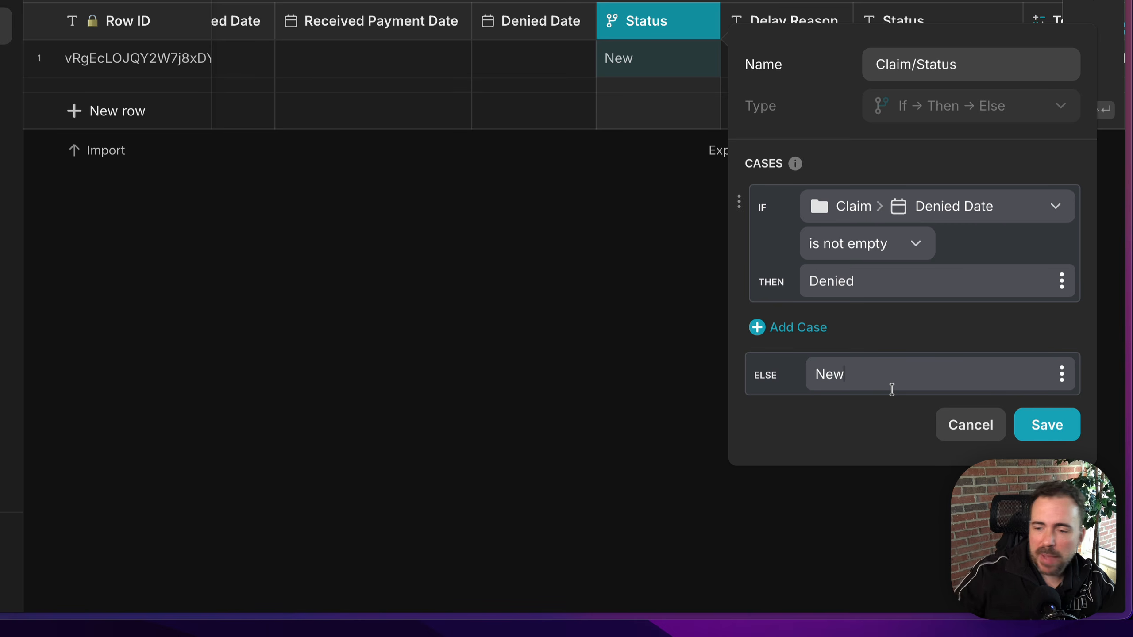
Step: Add a case to the Claim/Status column that returns Paid if Received Payment Date is not empty
left_click(790, 330)
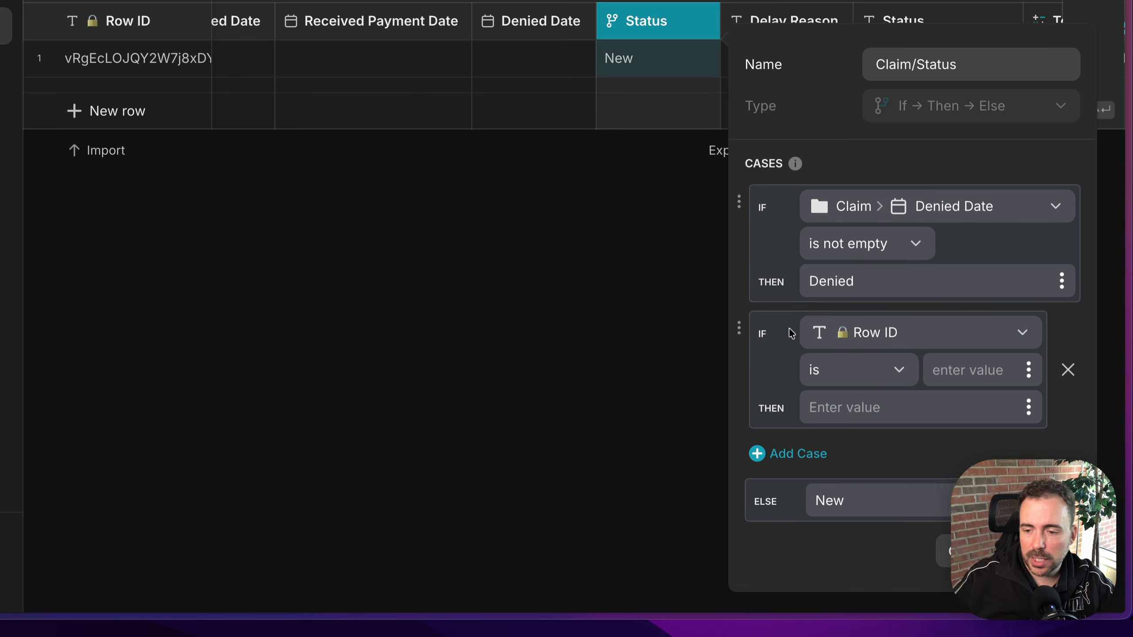
left_click(877, 329)
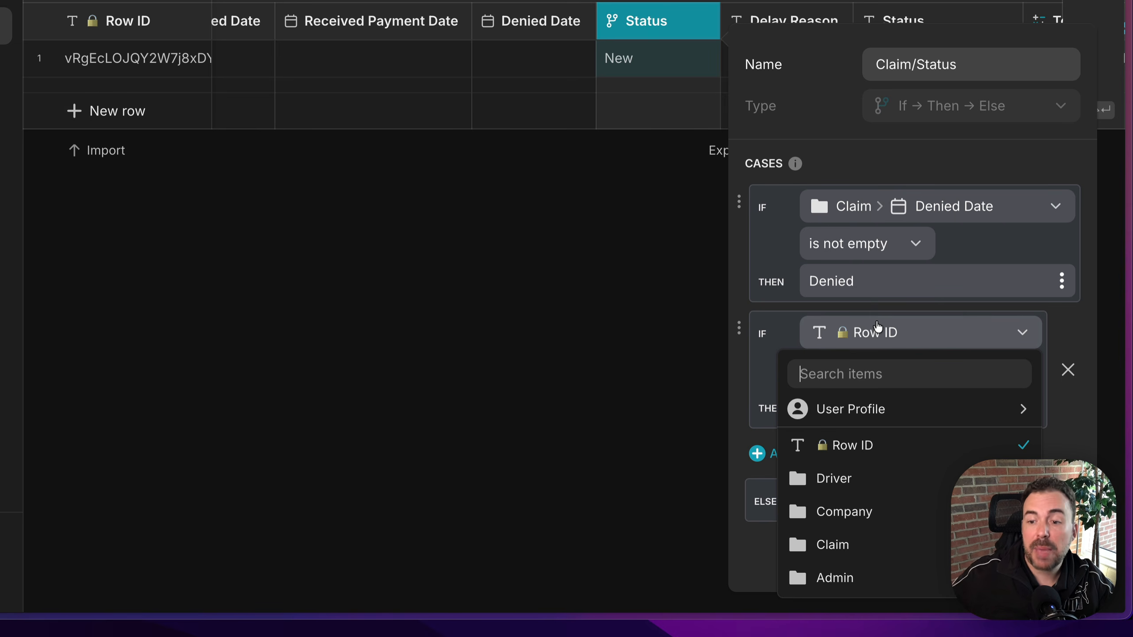
mouse_move(835, 546)
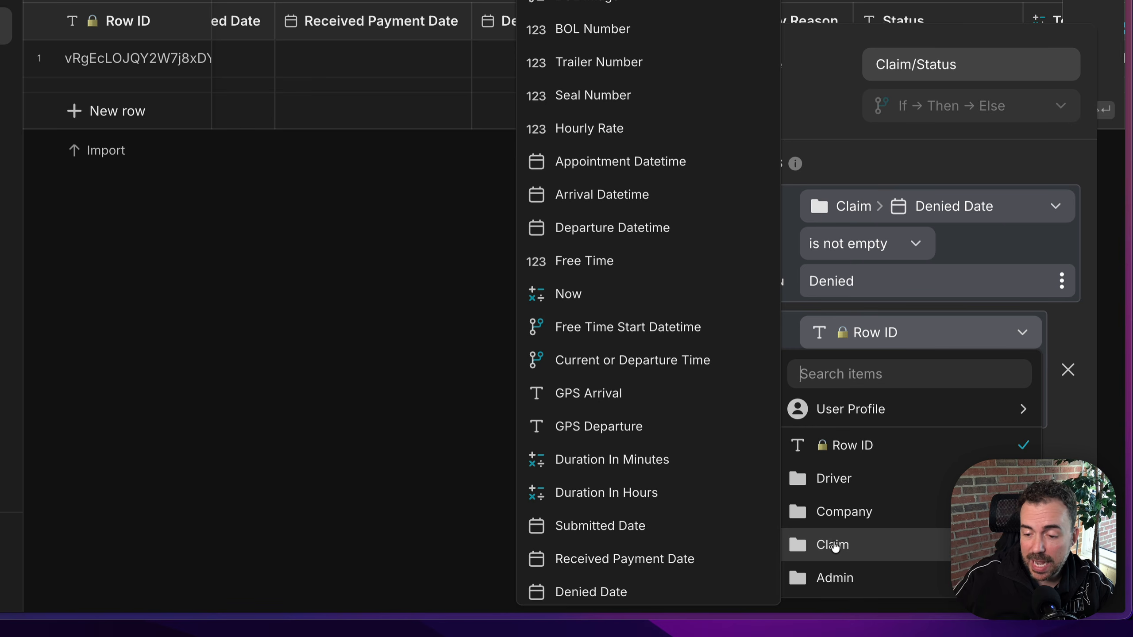
left_click(616, 561)
left_click(844, 369)
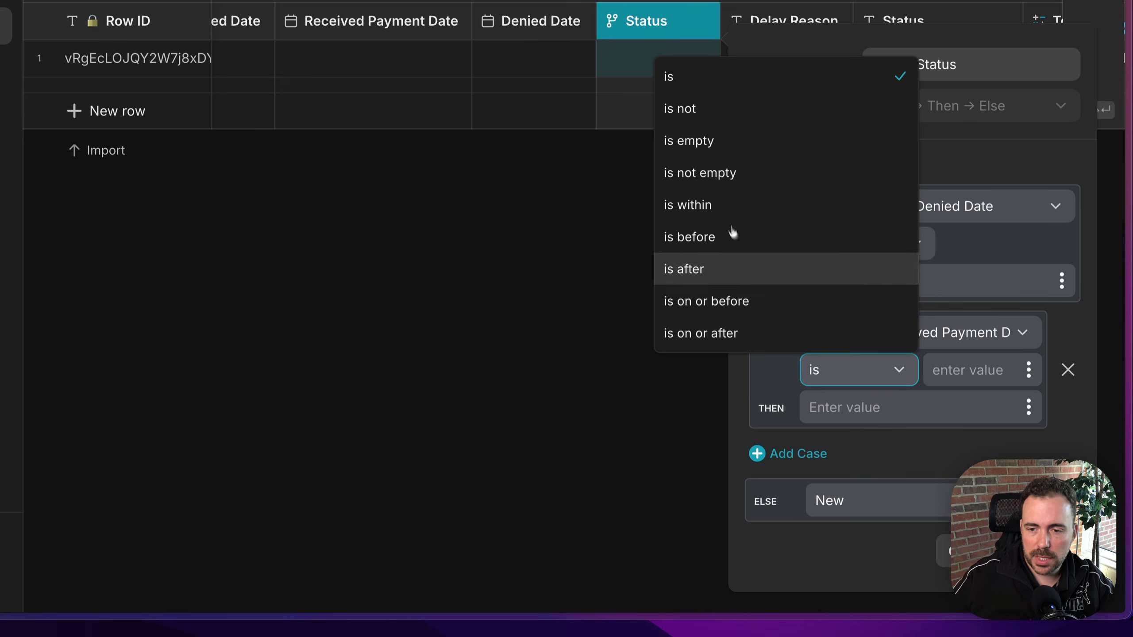
left_click(718, 179)
left_click(872, 407)
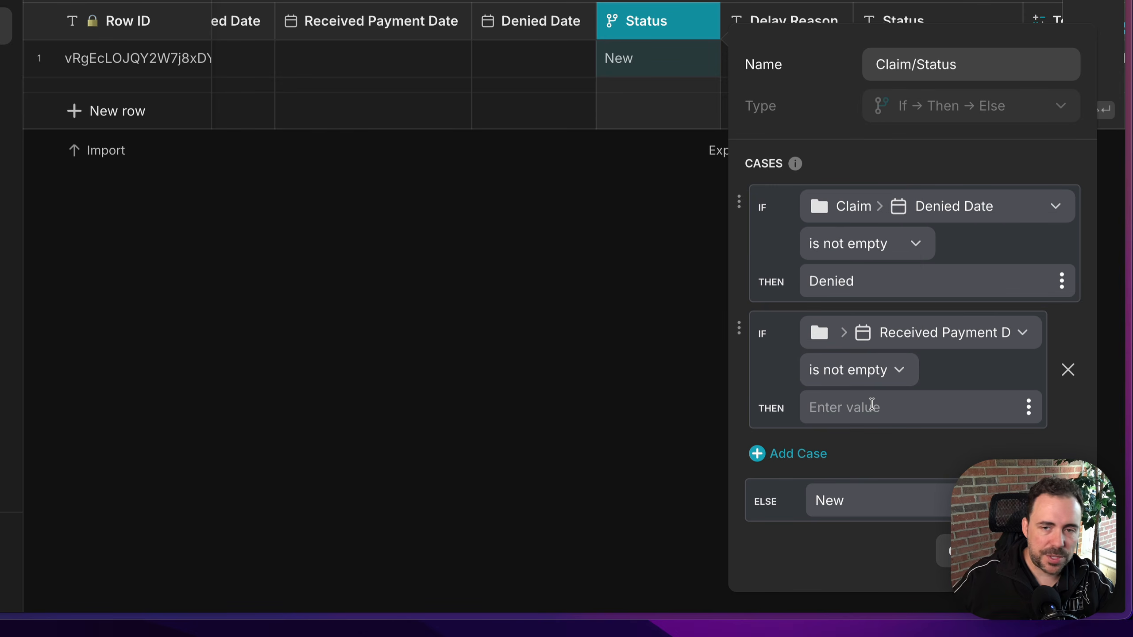
type("Paid")
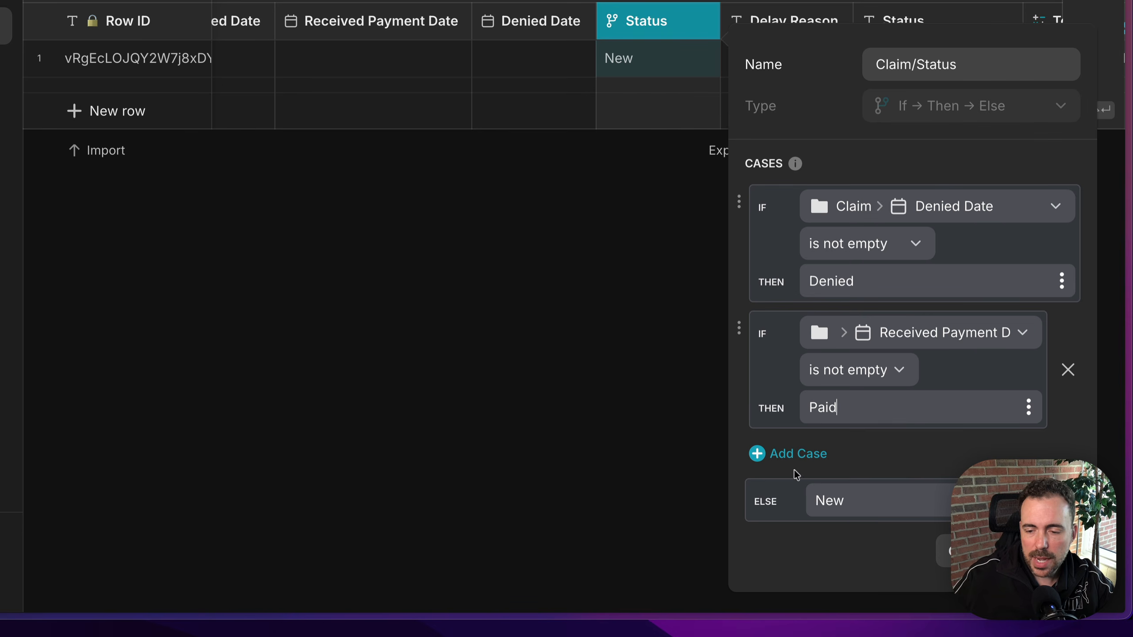
Step: Add a third case to Claim/Status that returns Submitted if the claim's Submitted Date is not empty
left_click(799, 455)
scroll(921, 458, "down", 2)
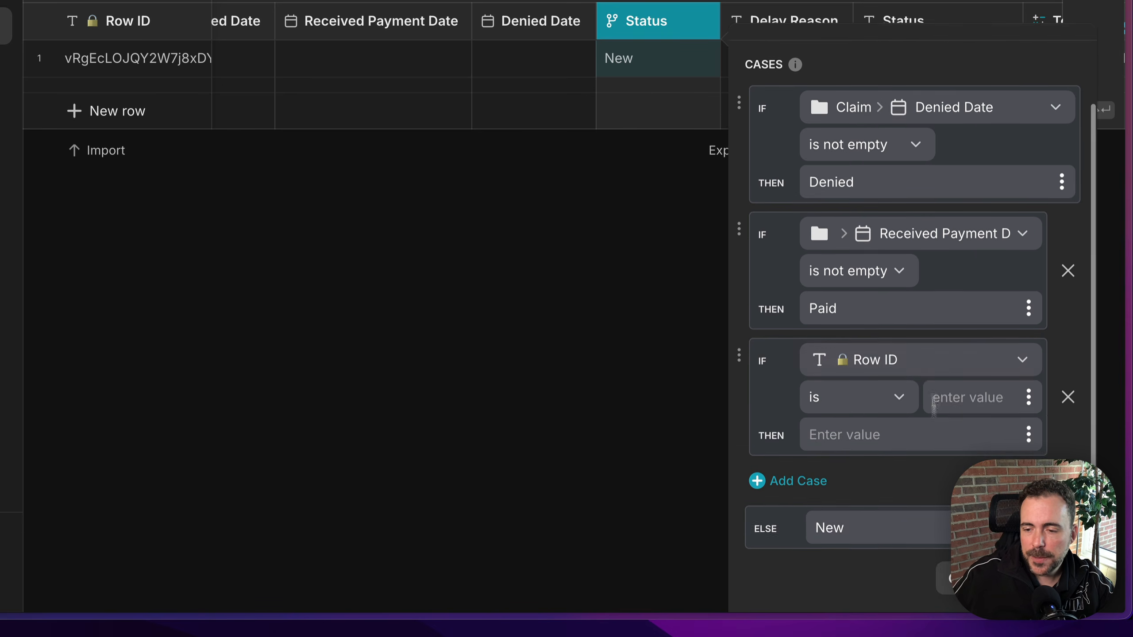
left_click(876, 368)
left_click(858, 295)
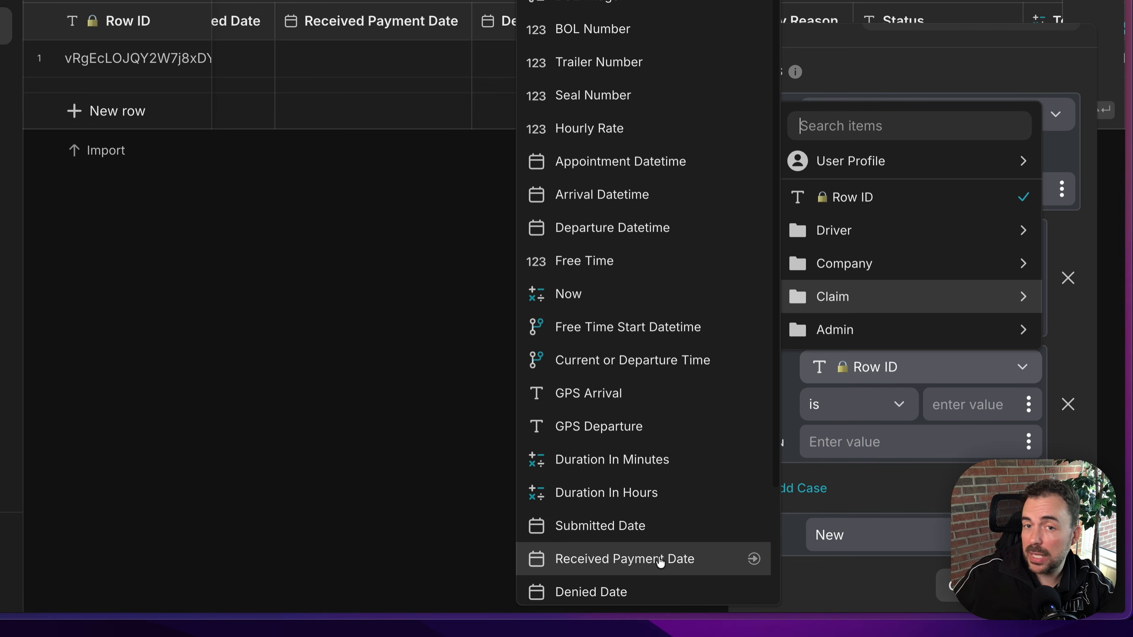
left_click(642, 528)
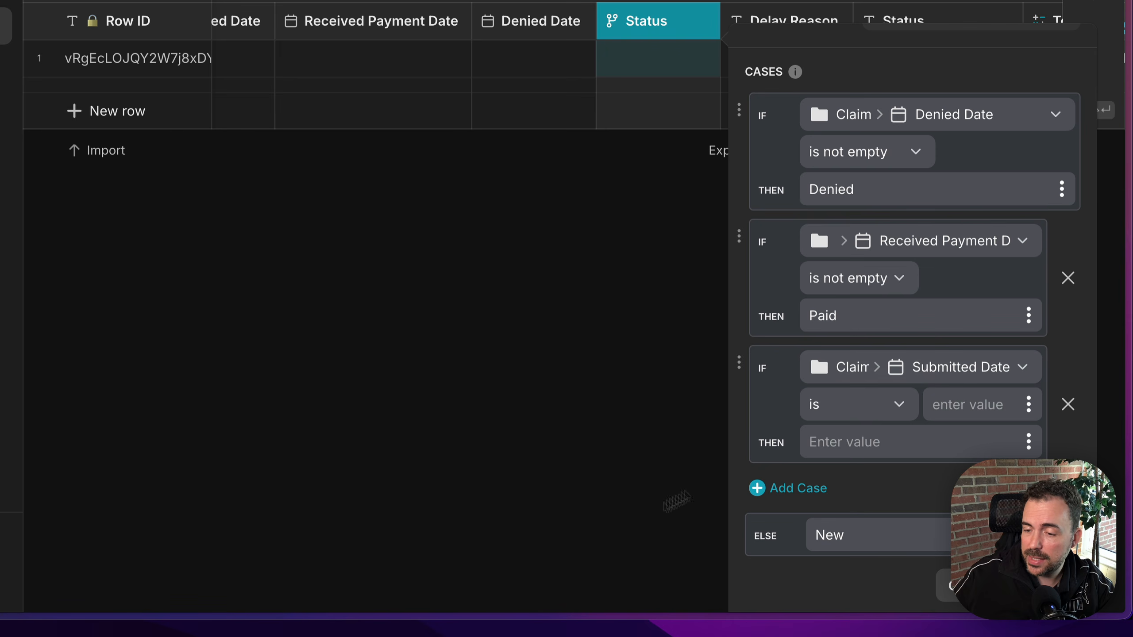
left_click(813, 406)
left_click(753, 207)
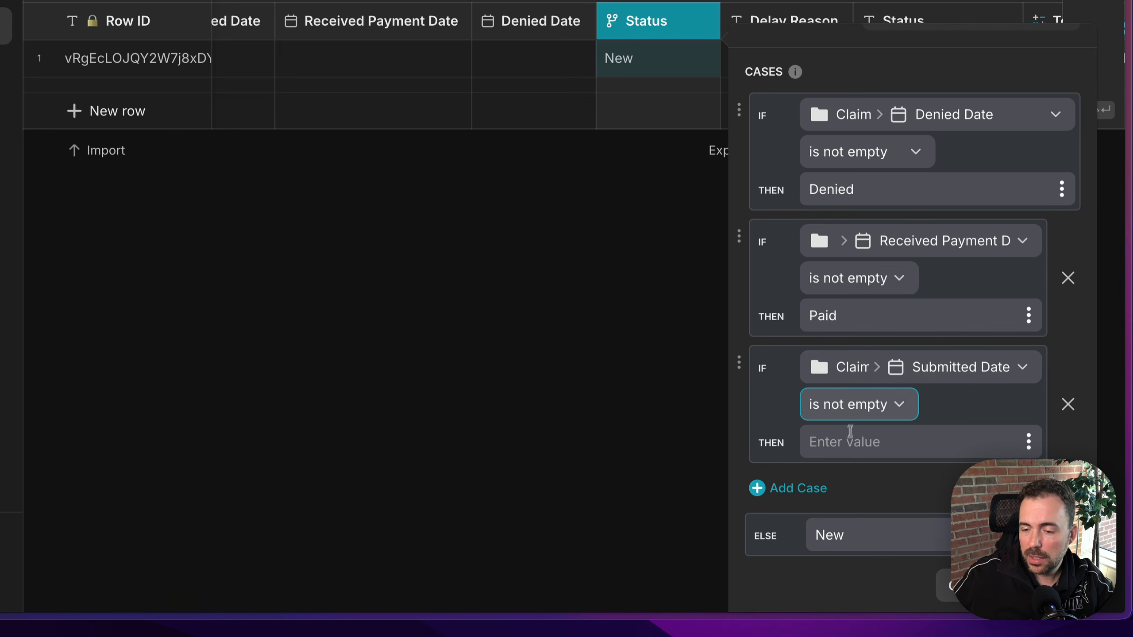
left_click(849, 438)
type("Submitted")
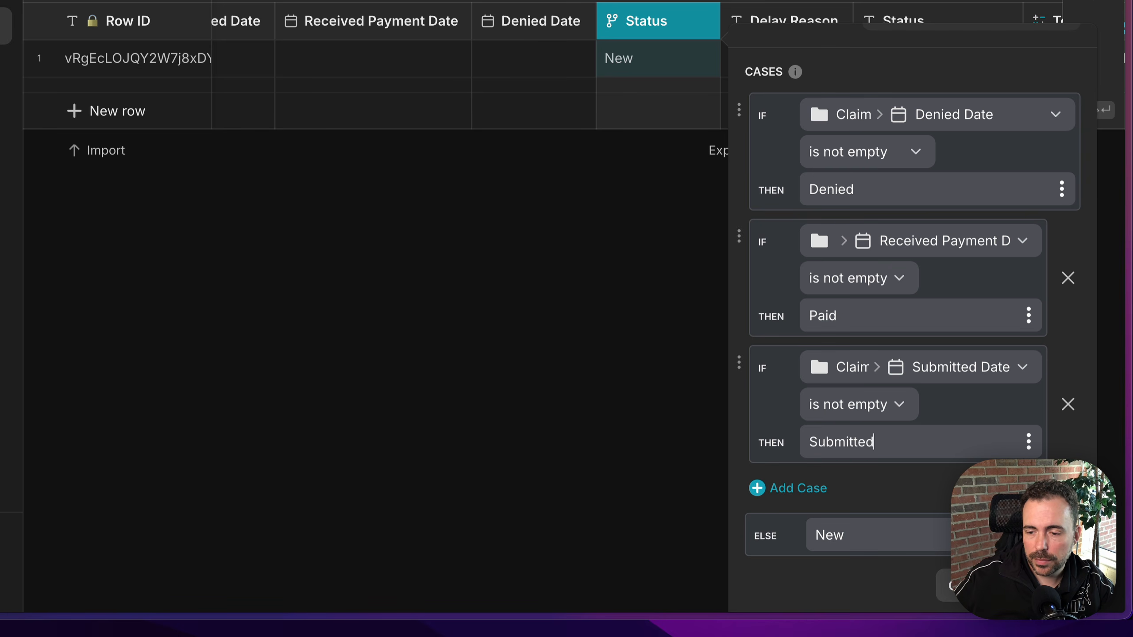
Step: Add a fourth case that returns Ready for Submission if the claim's Departure Datetime is not empty
left_click(806, 490)
left_click(850, 492)
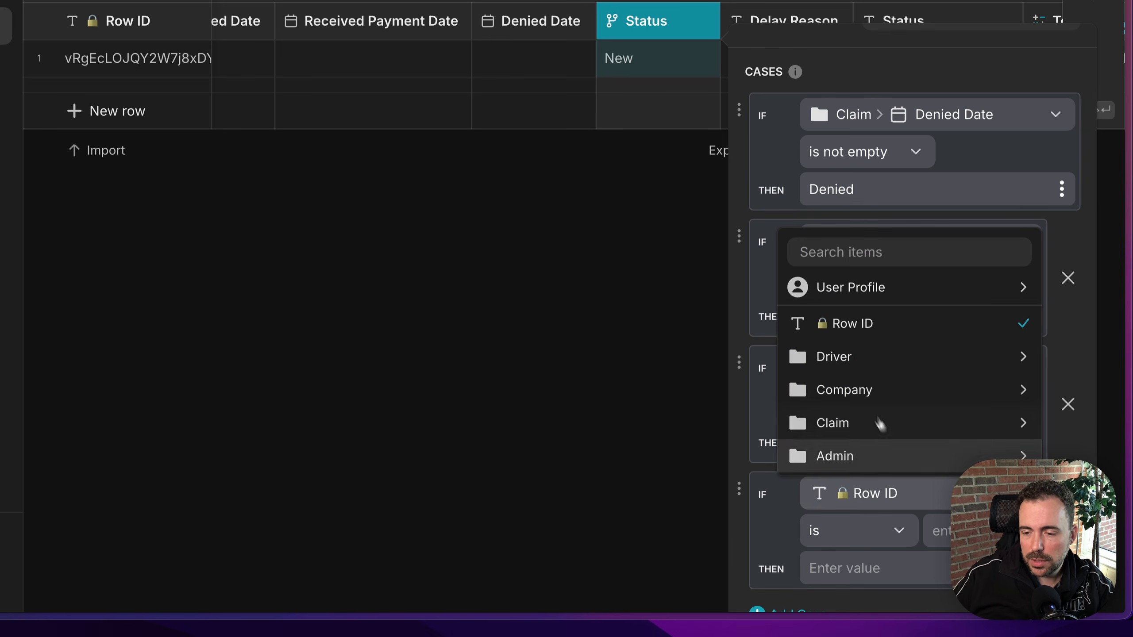
mouse_move(873, 414)
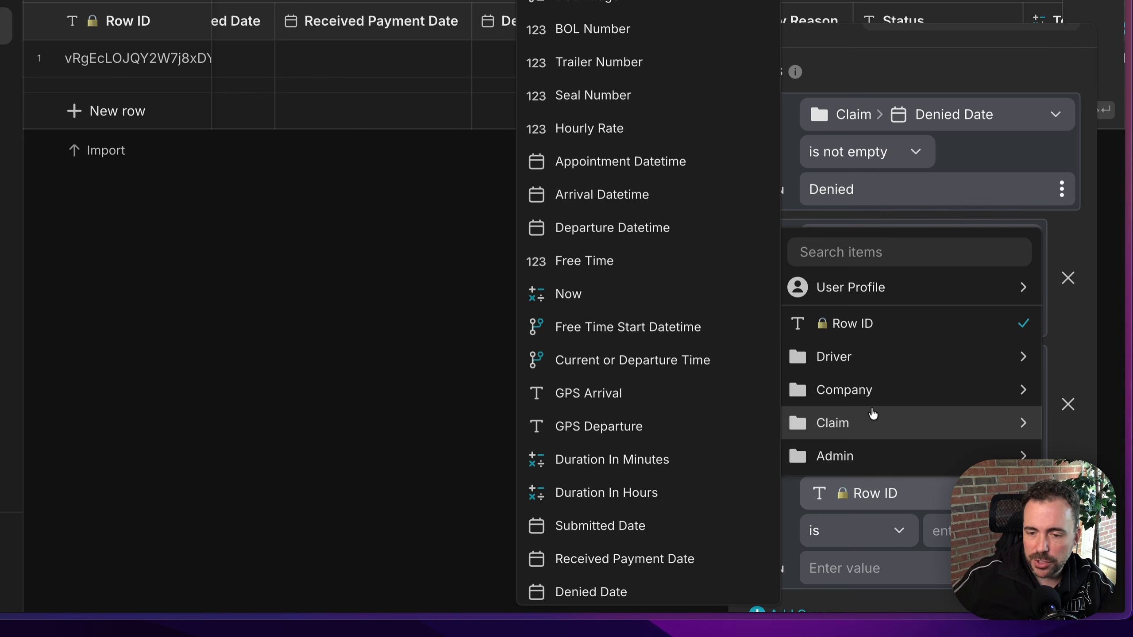
left_click(640, 235)
left_click(873, 537)
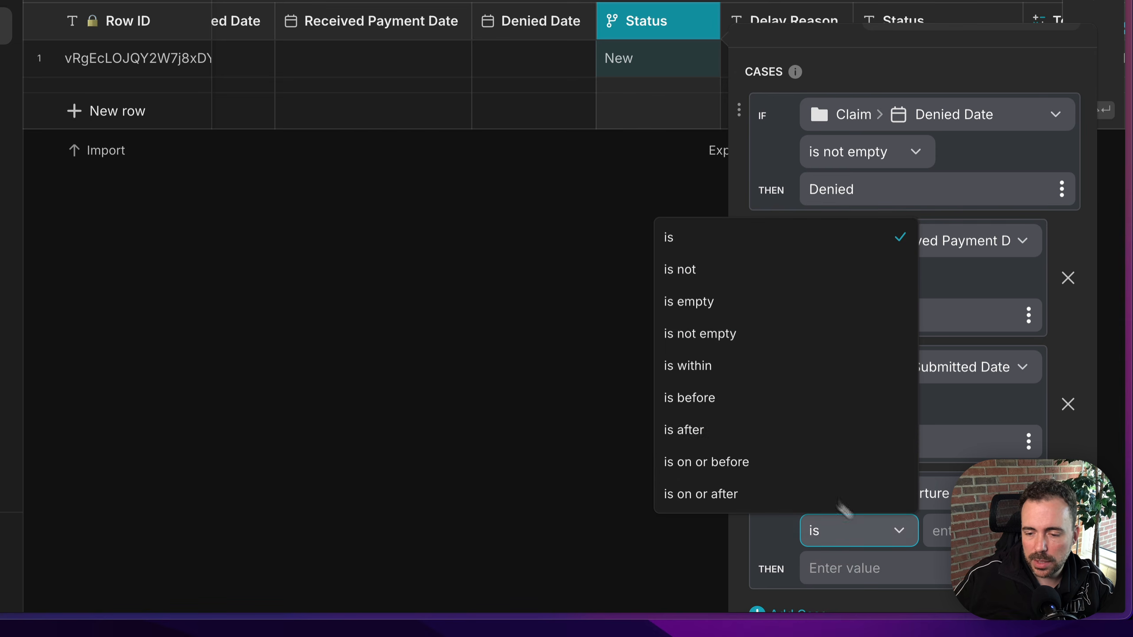
left_click(758, 339)
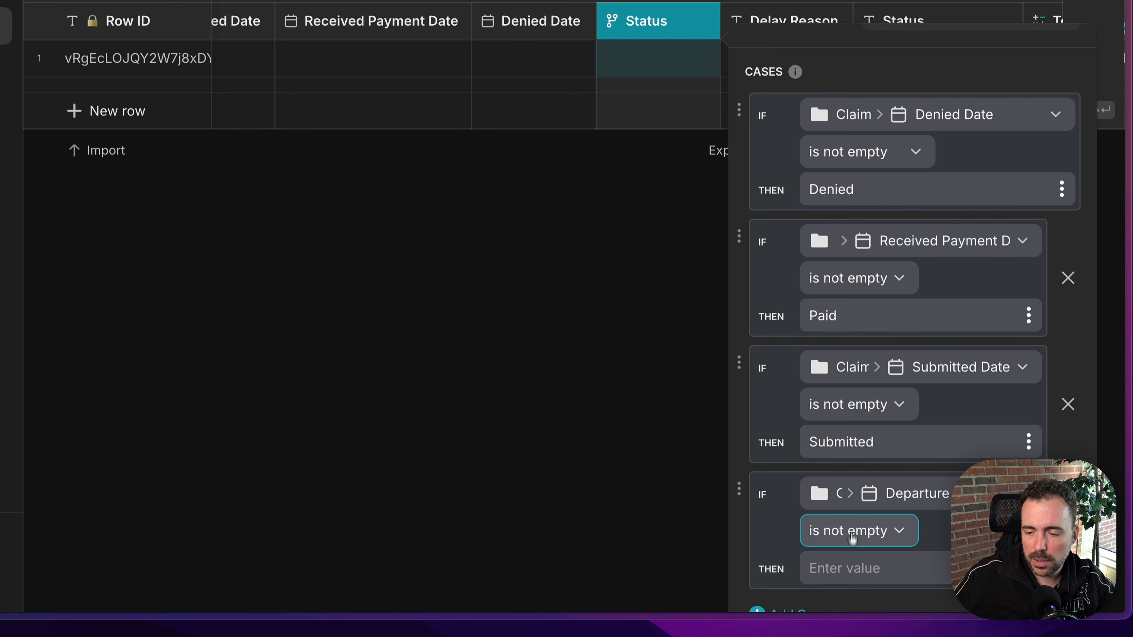
left_click(849, 566)
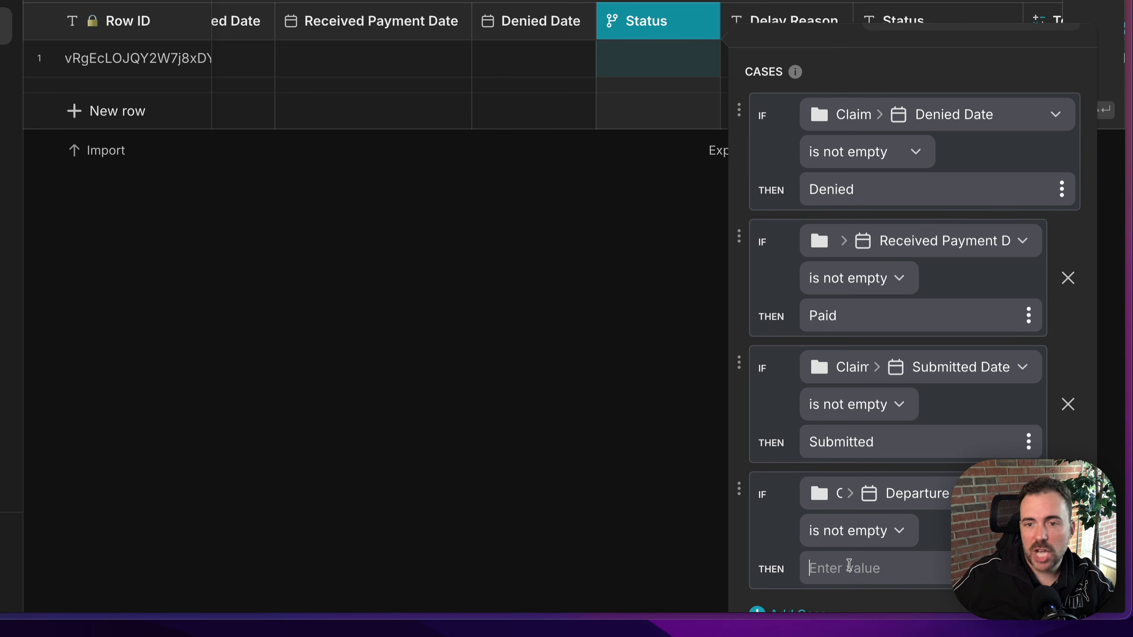
type("Ready")
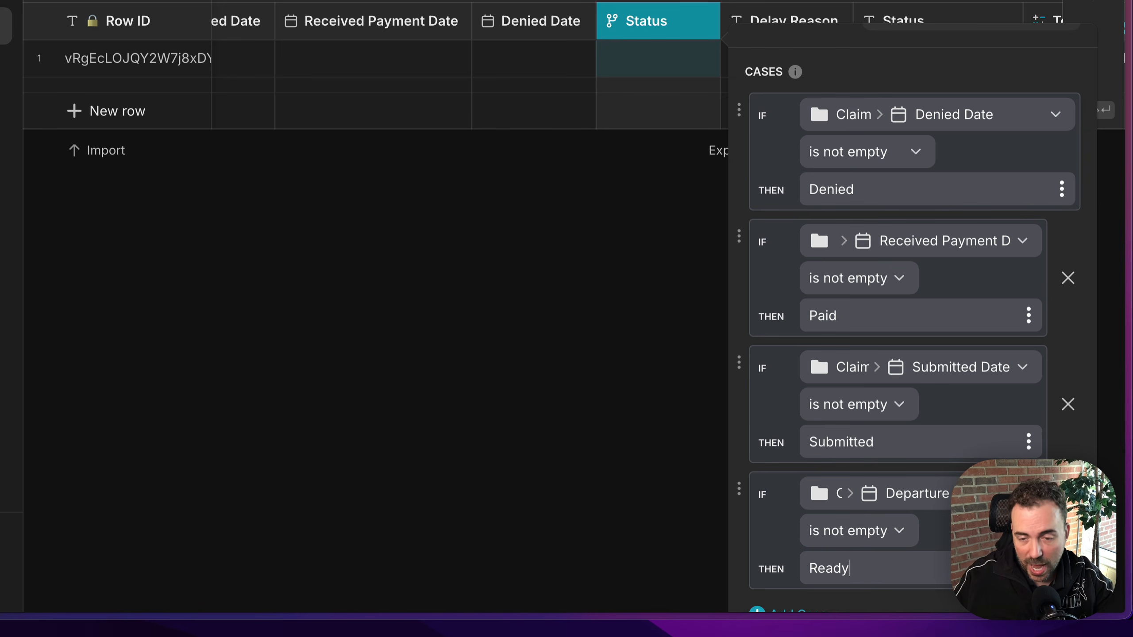
type(" for Submit")
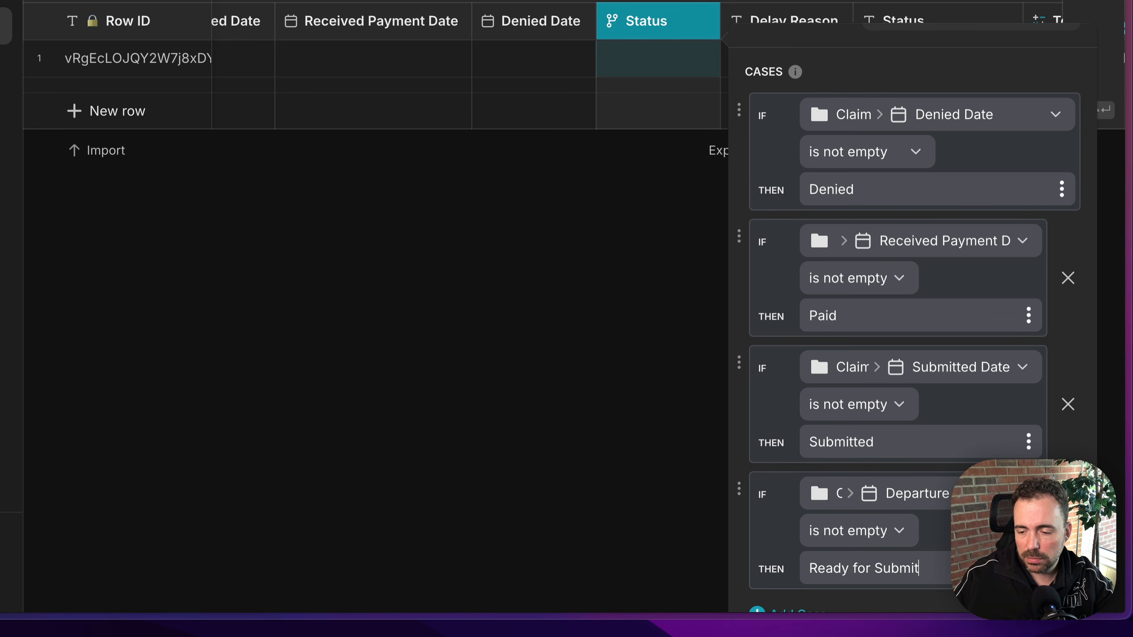
key("BackSpace")
type("ssion")
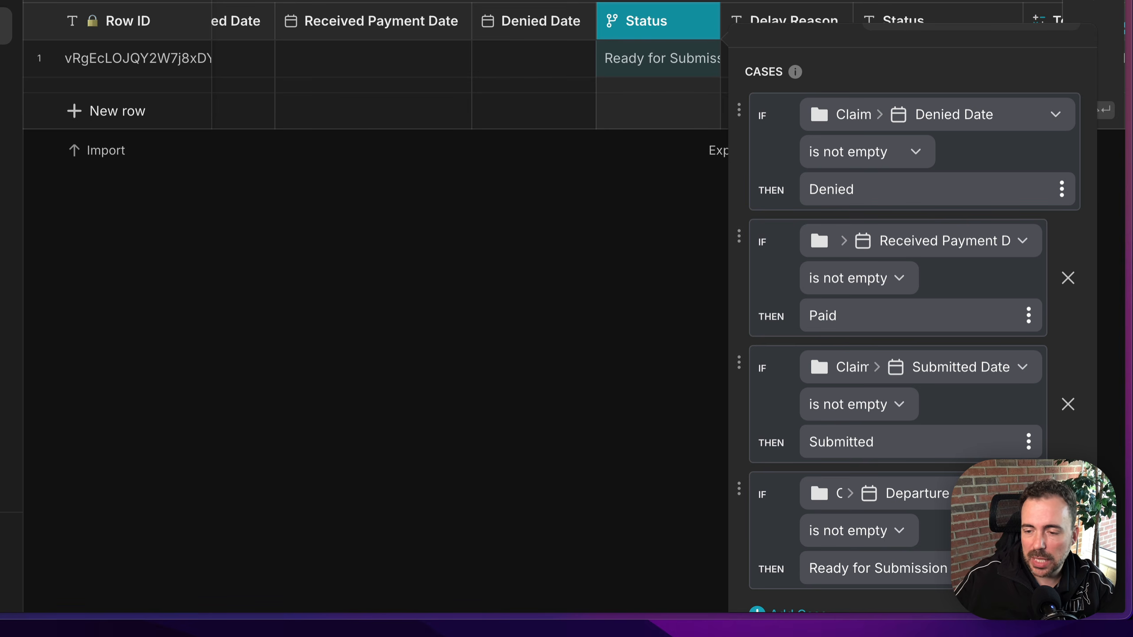
Step: Add a fifth case that returns In Progress if the claim's Arrival Datetime is not empty
scroll(914, 312, "down", 3)
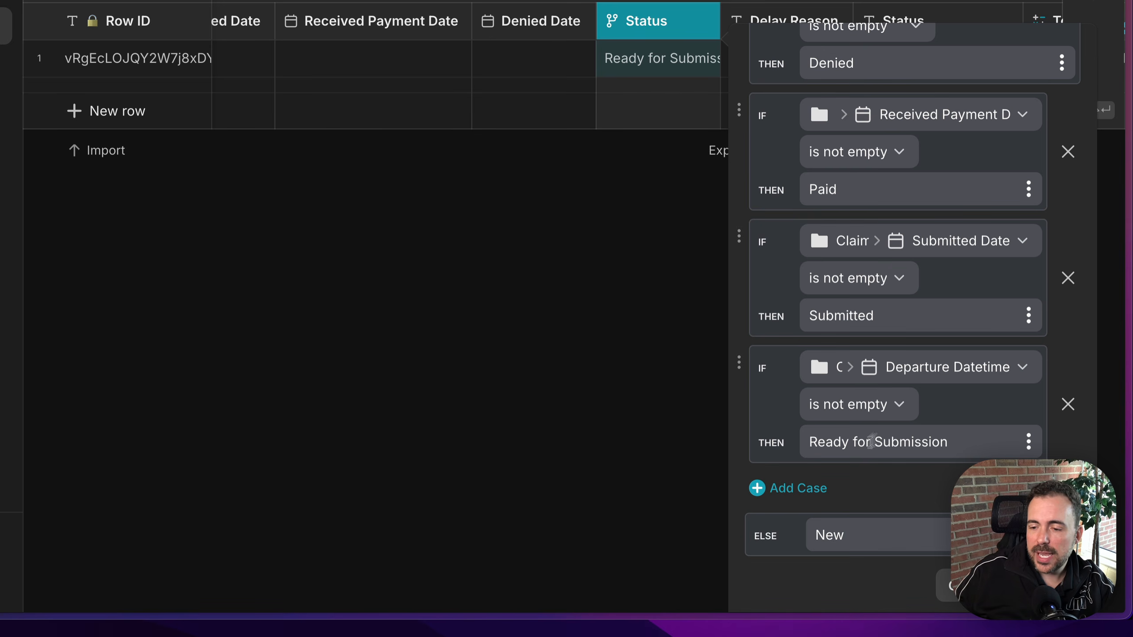
left_click(797, 488)
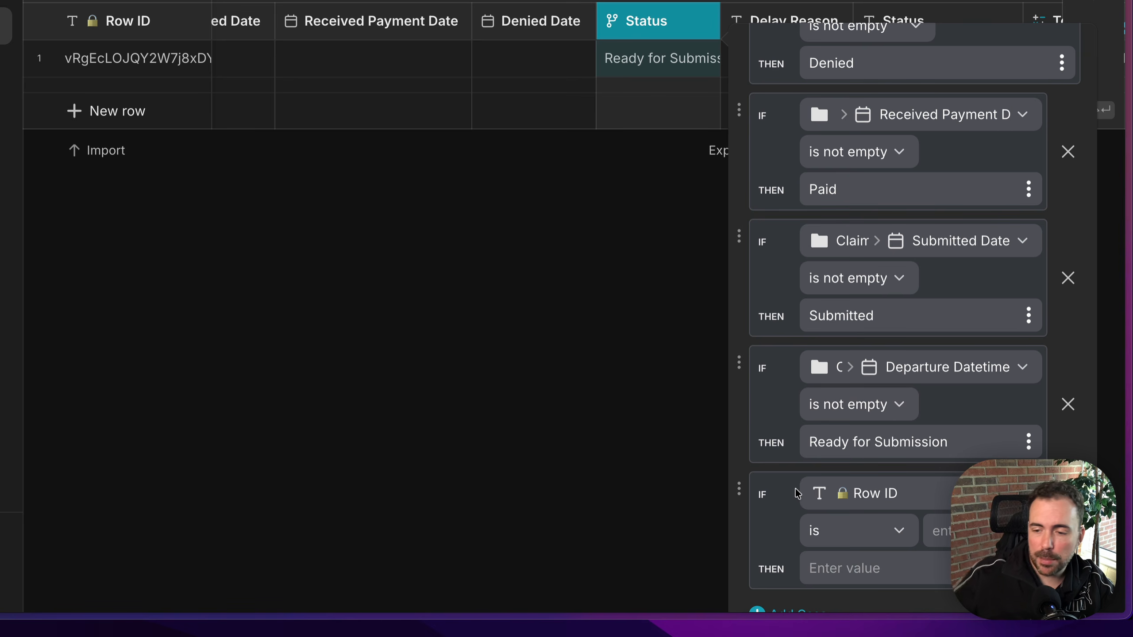
left_click(853, 496)
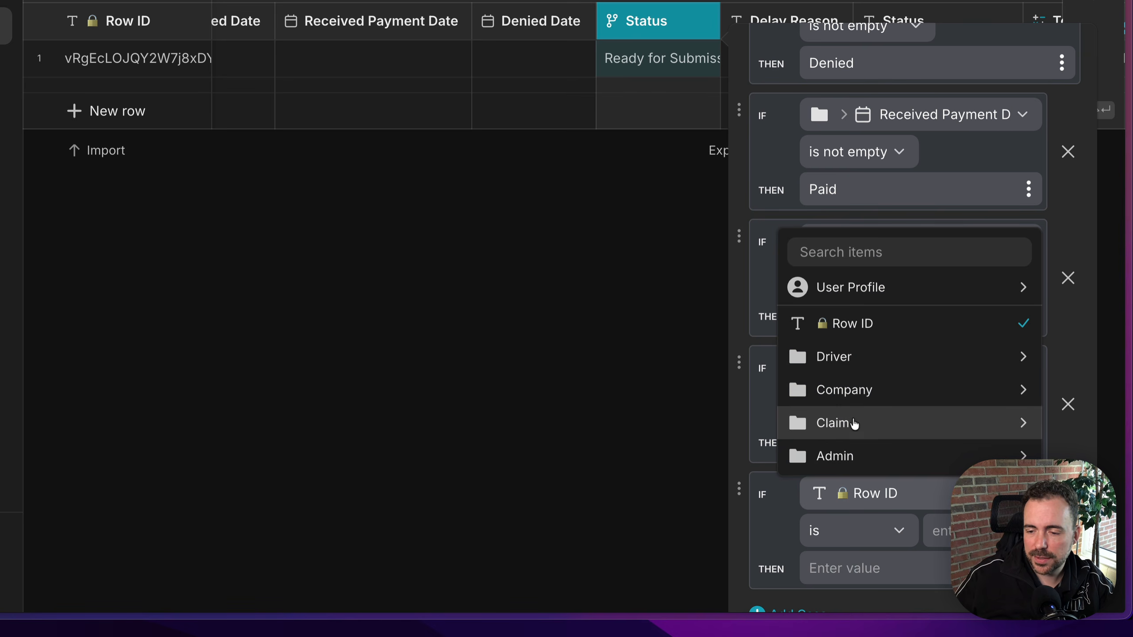
mouse_move(853, 423)
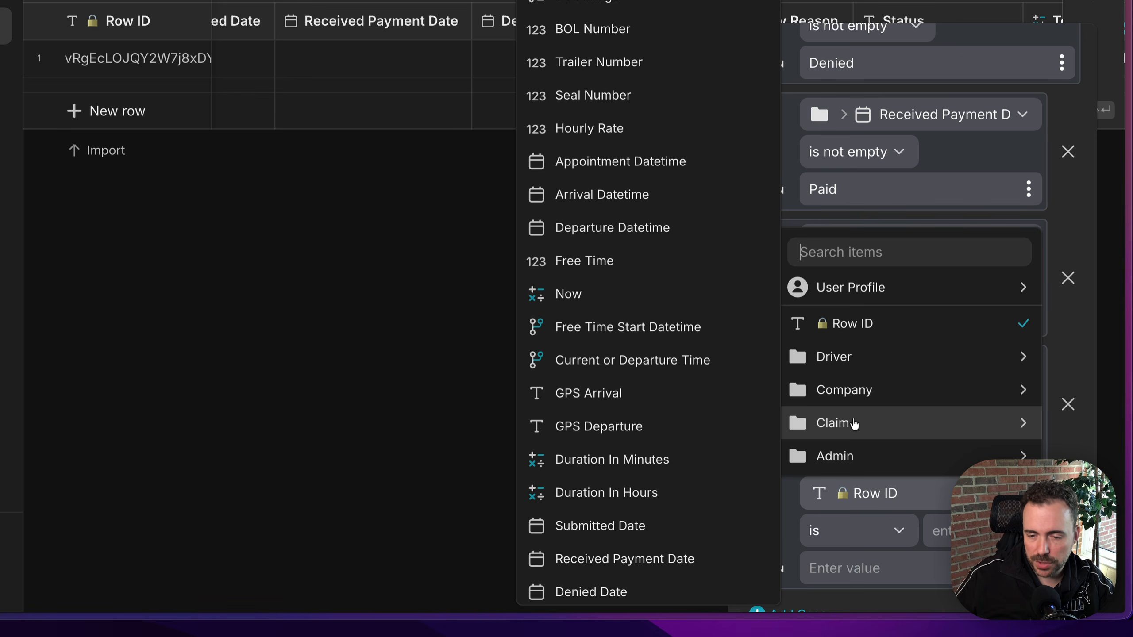
left_click(620, 199)
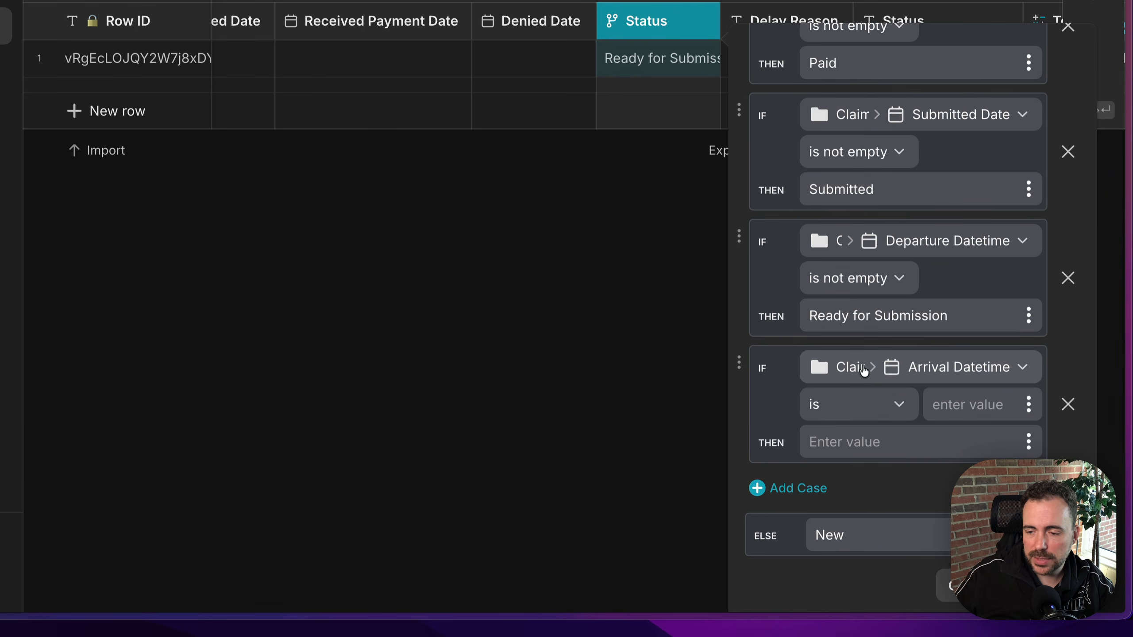
left_click(833, 406)
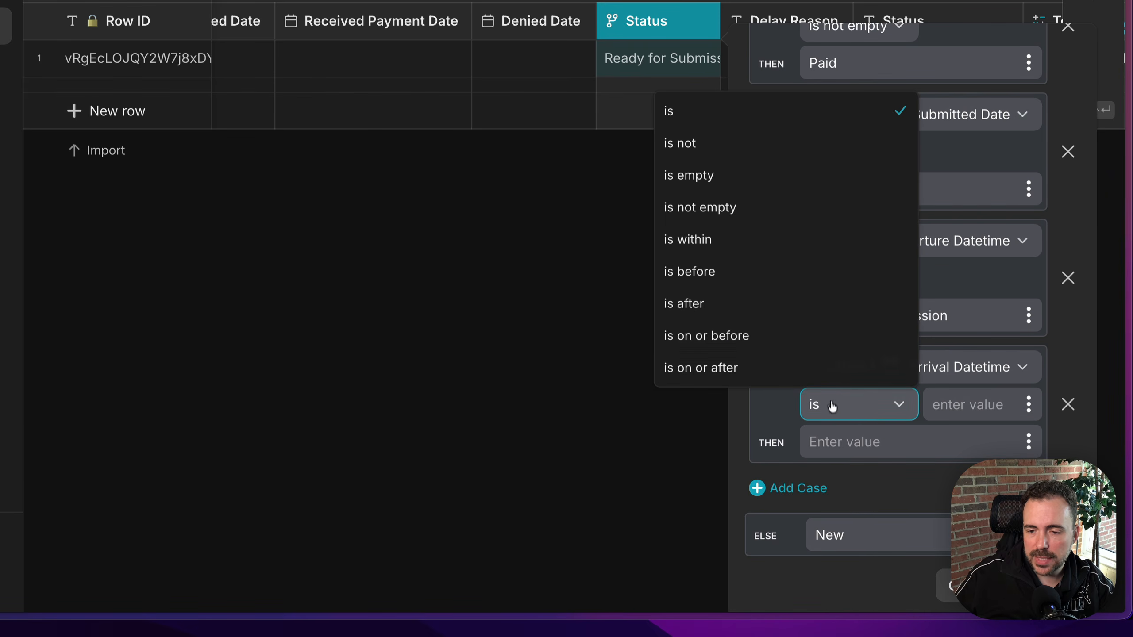
left_click(703, 208)
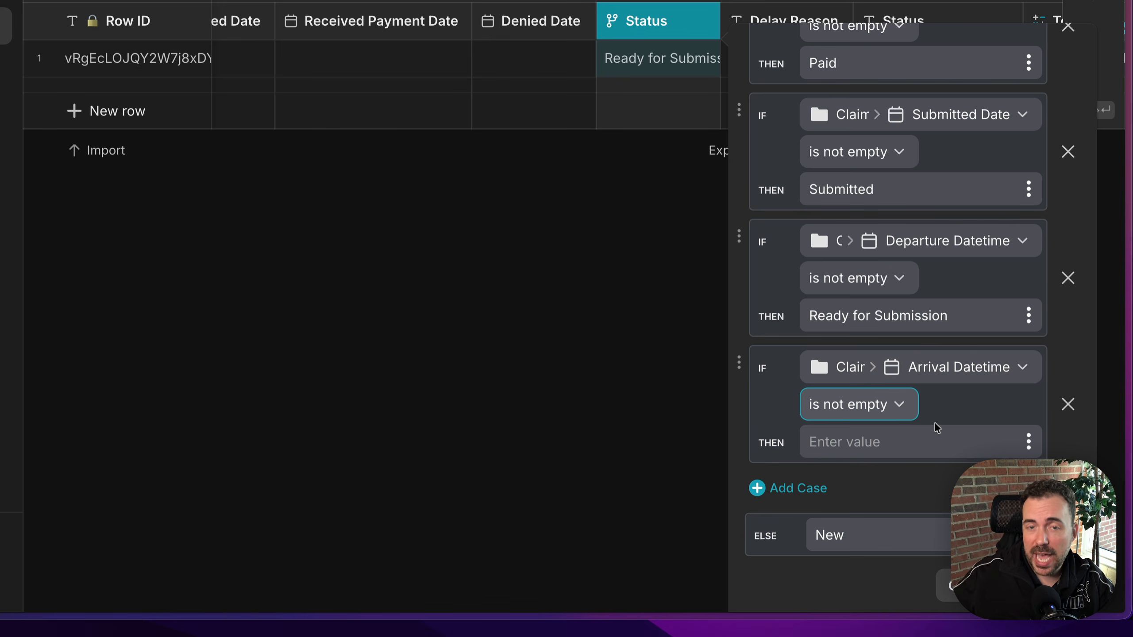
left_click(900, 440)
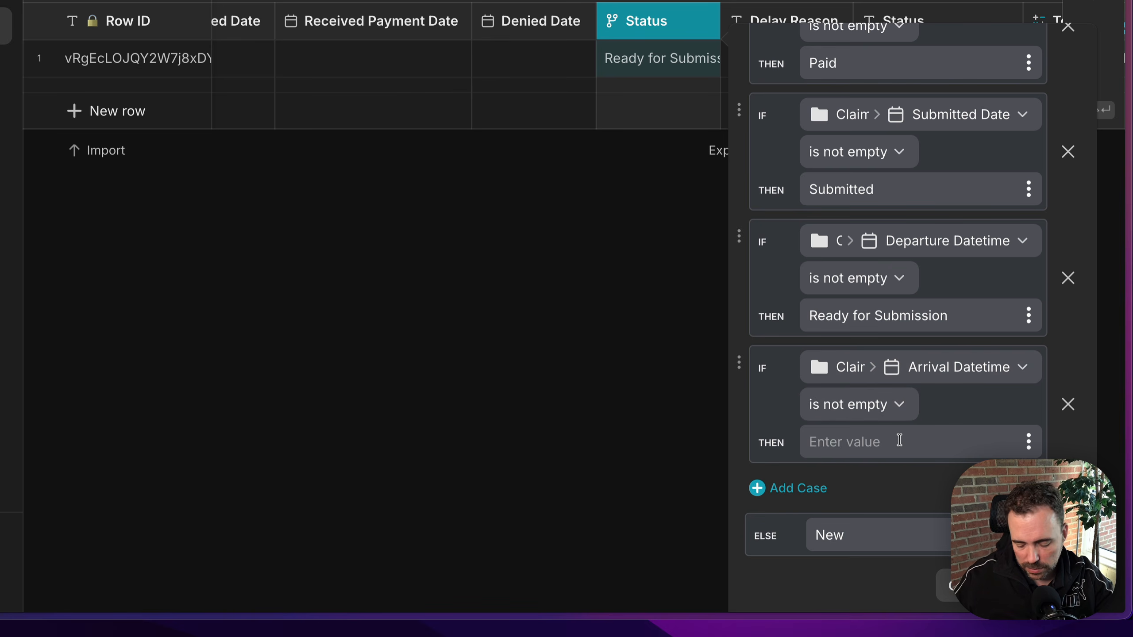
type("In Progress")
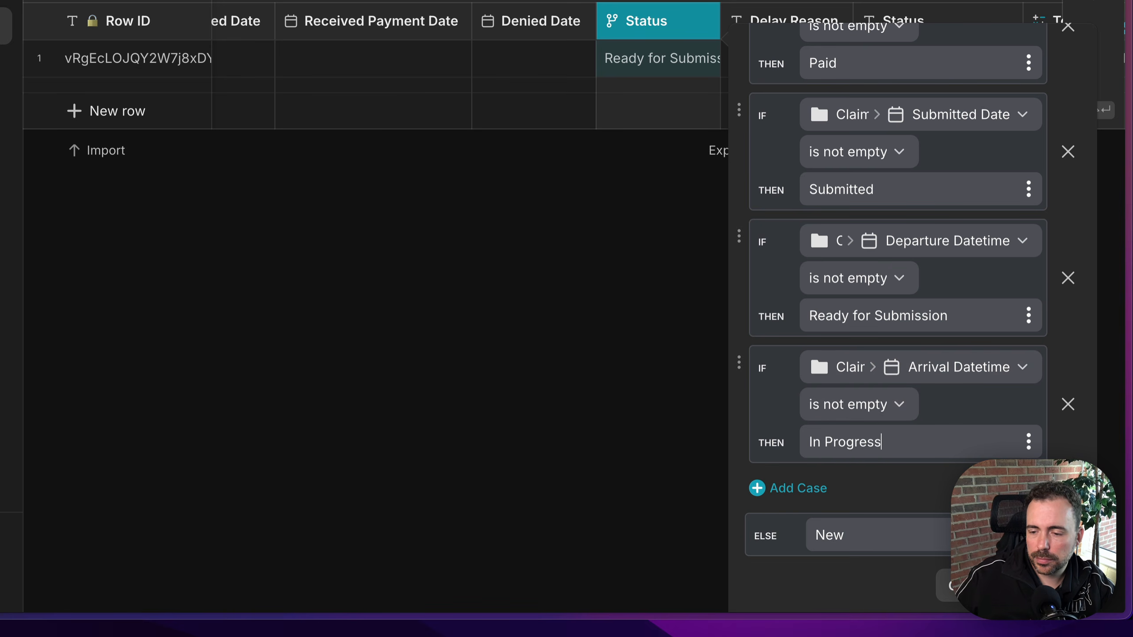
Step: Add a sixth case to Claim/Status that returns Scheduled if the claim's Appointment Datetime is not empty
left_click(820, 491)
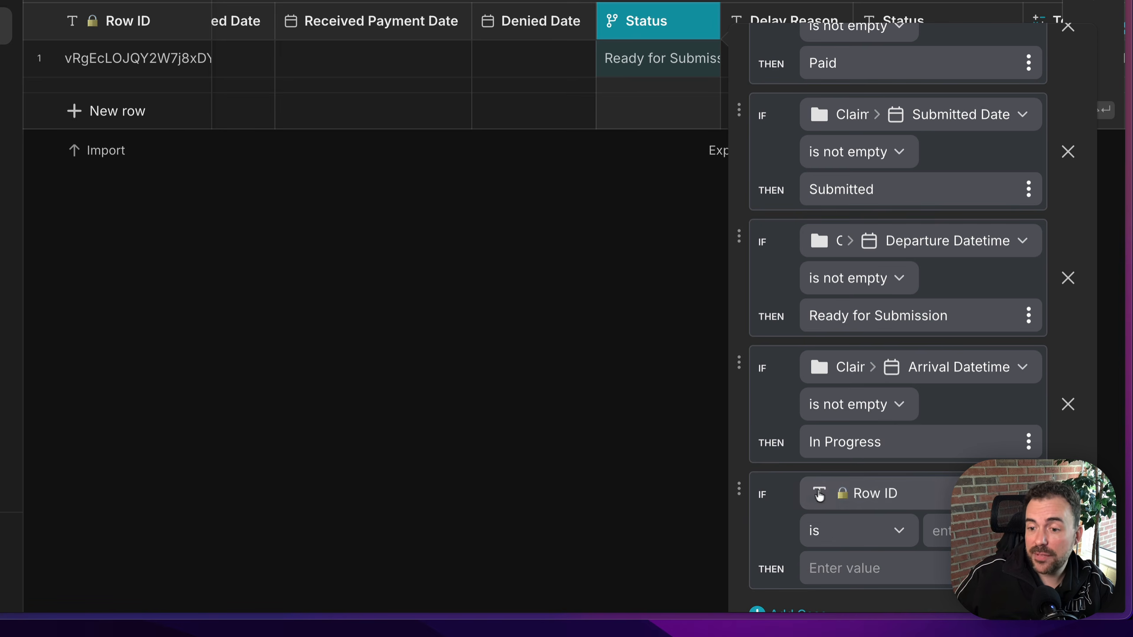
left_click(843, 495)
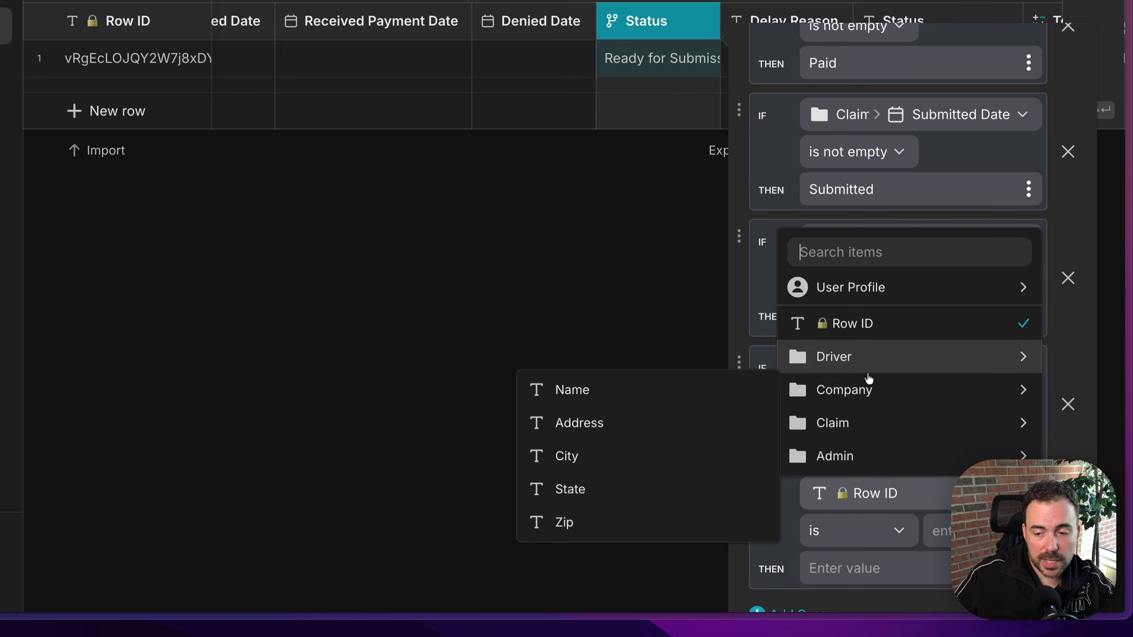
mouse_move(853, 430)
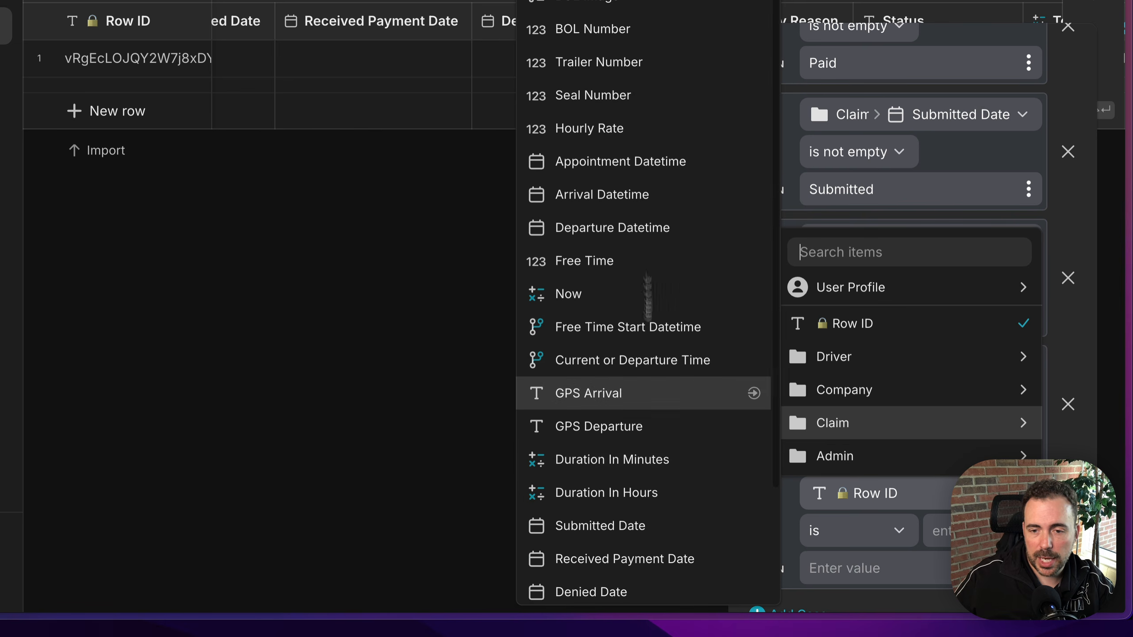
left_click(647, 163)
left_click(872, 531)
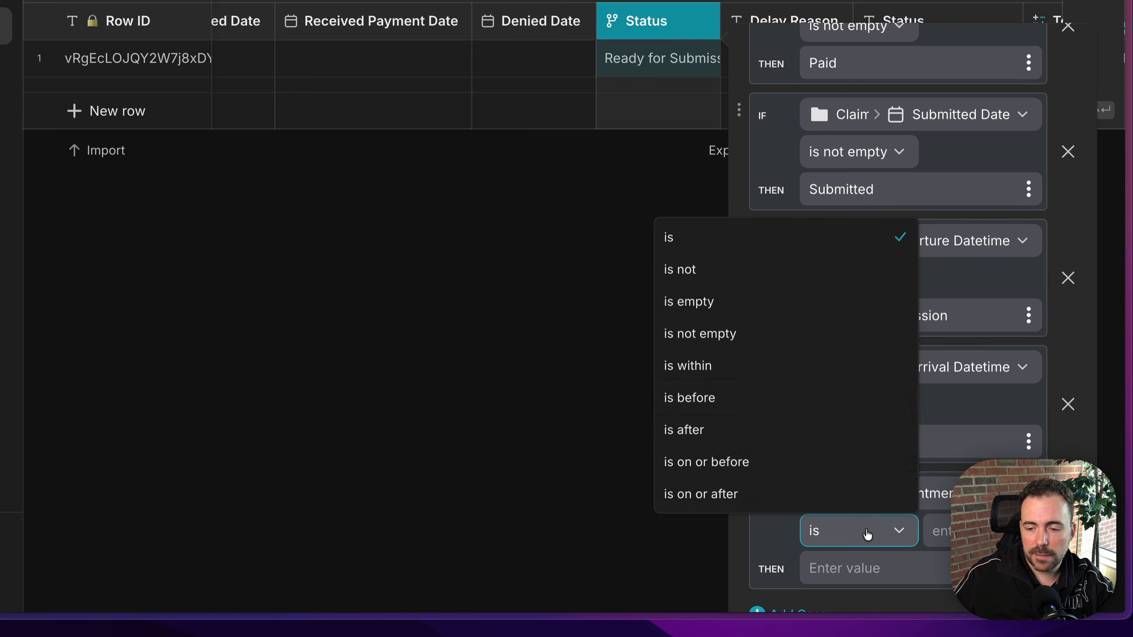
left_click(807, 332)
left_click(879, 576)
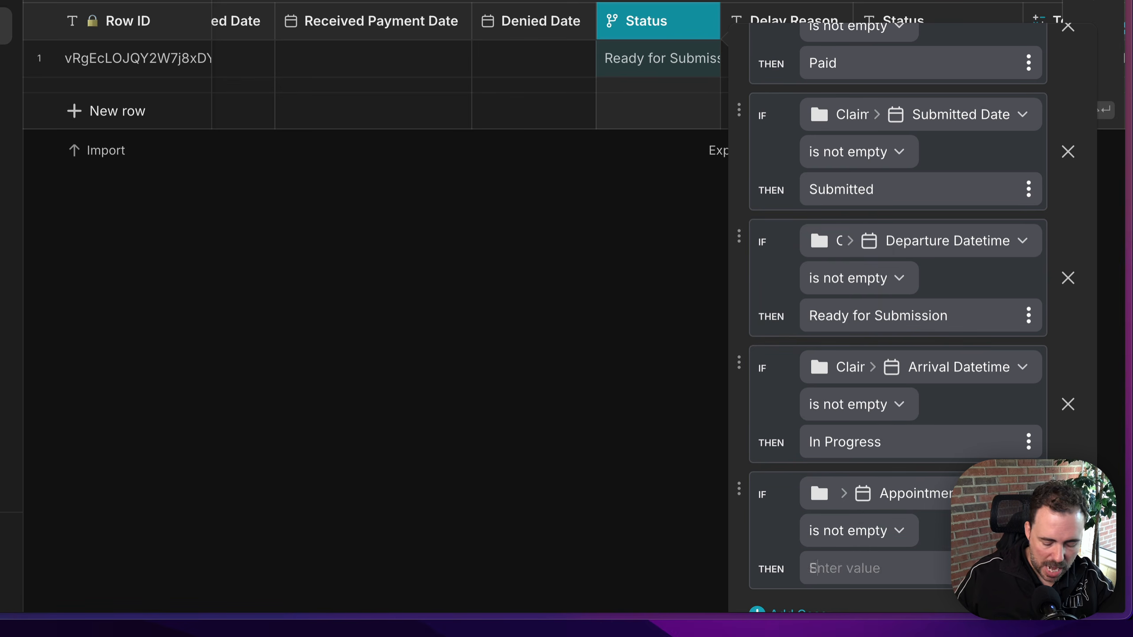
type("Scheduled")
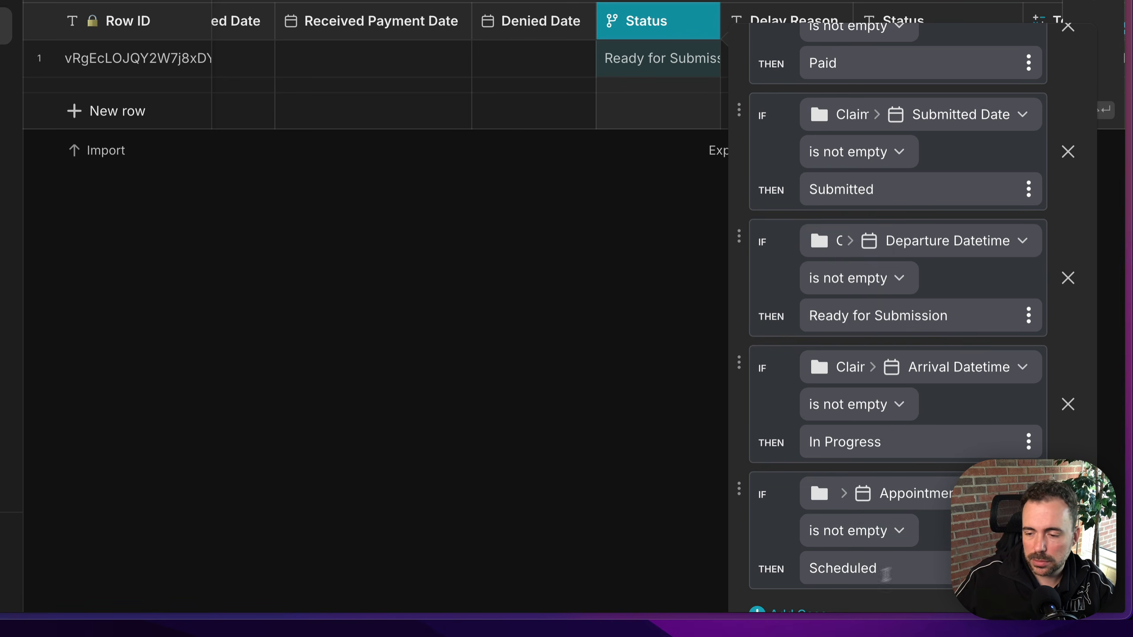
Step: Save the Claim/Status cases and widen the computed Status column so its value fits
scroll(922, 562, "down", 3)
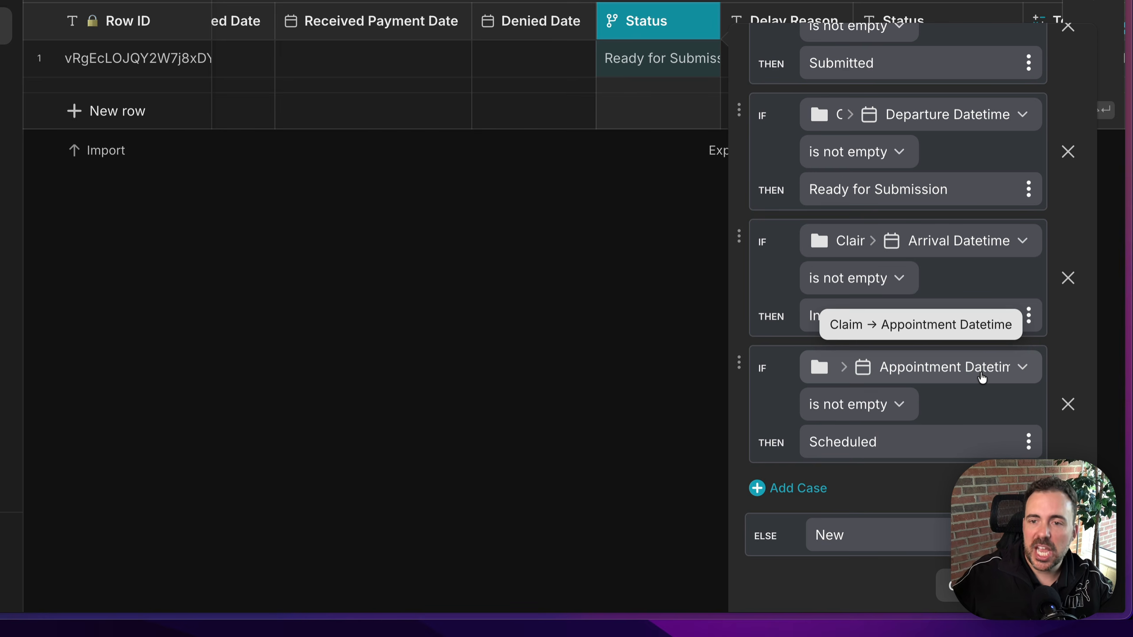
left_click(853, 536)
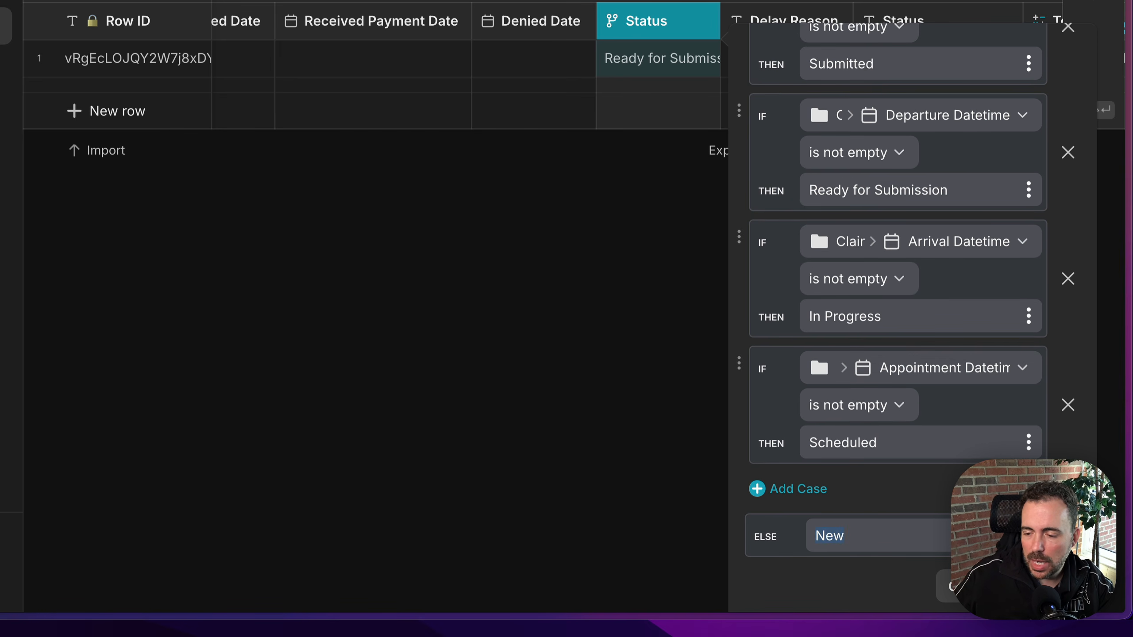
left_click(1044, 586)
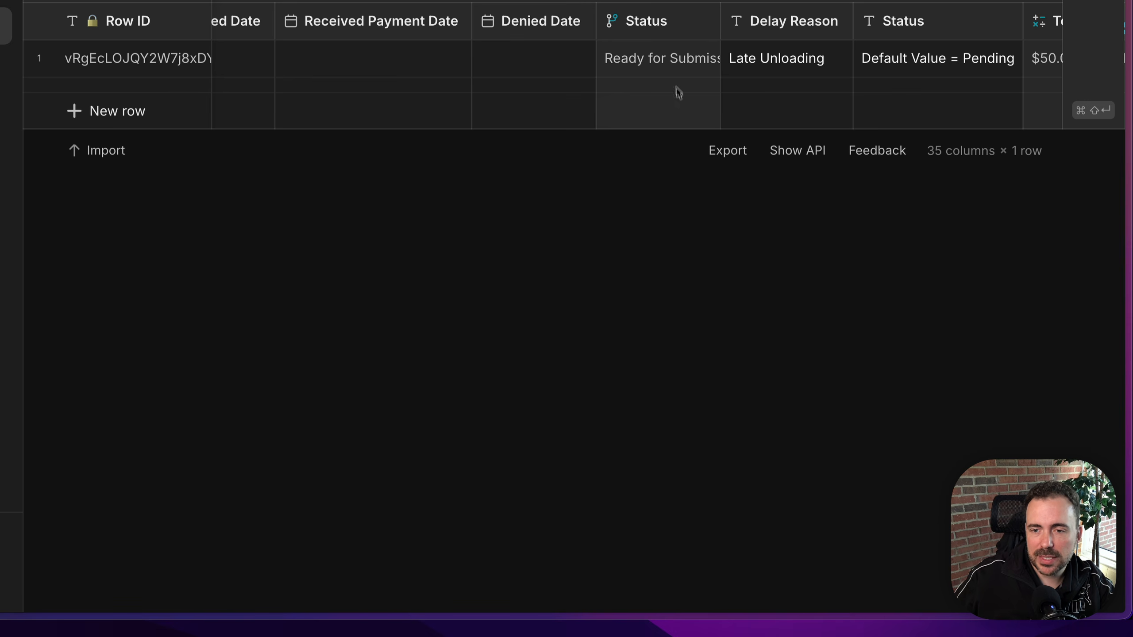
left_click(672, 66)
left_click_drag(719, 24, 759, 24)
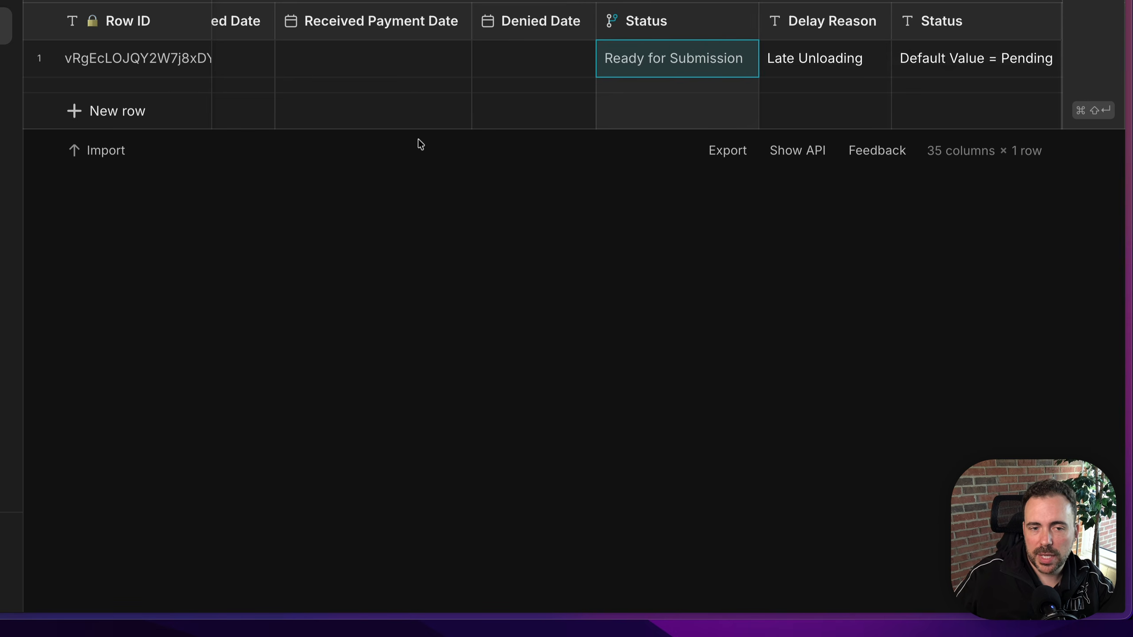
Step: Fill in the claim row's Submitted Date with now to test the Submitted case
scroll(398, 75, "left", 15)
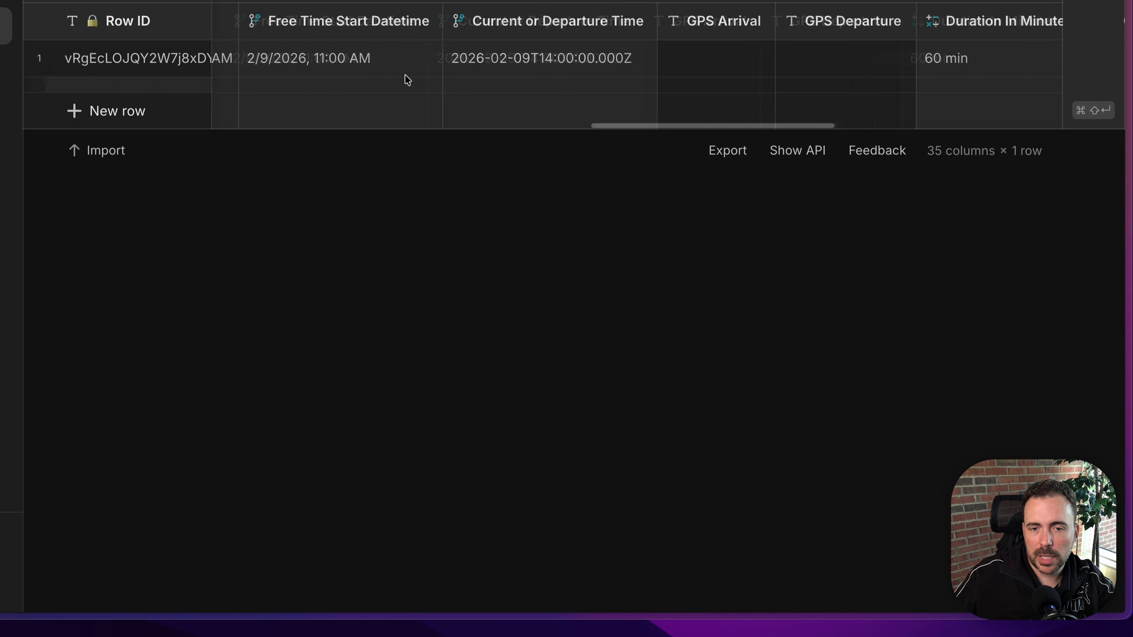
scroll(407, 75, "left", 8)
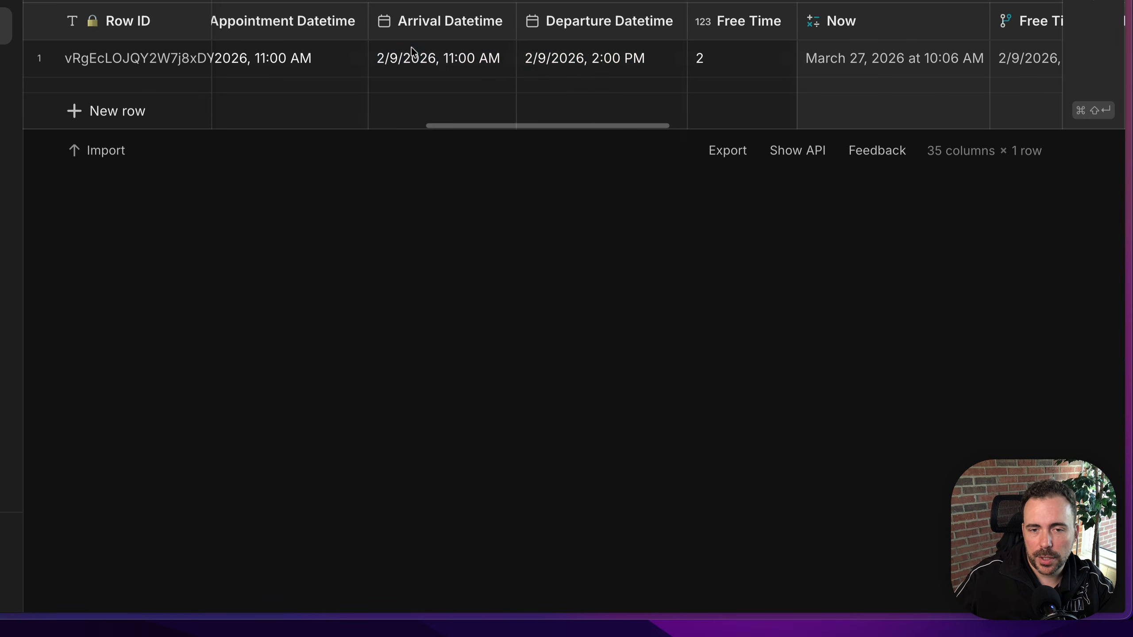
left_click_drag(411, 47, 590, 46)
scroll(719, 56, "right", 20)
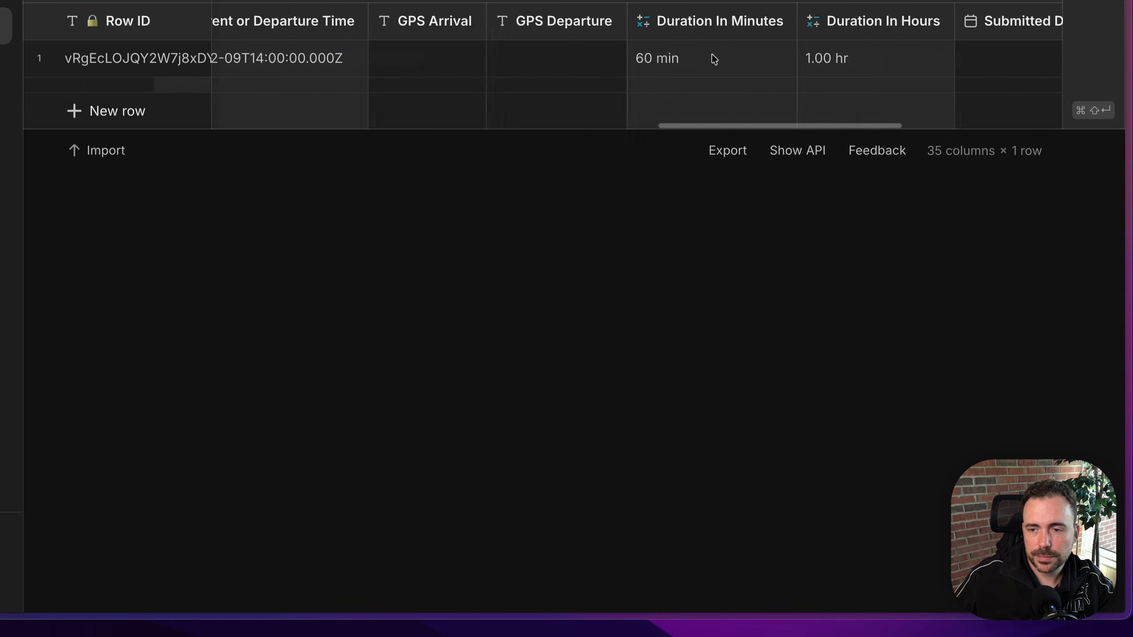
scroll(714, 55, "left", 10)
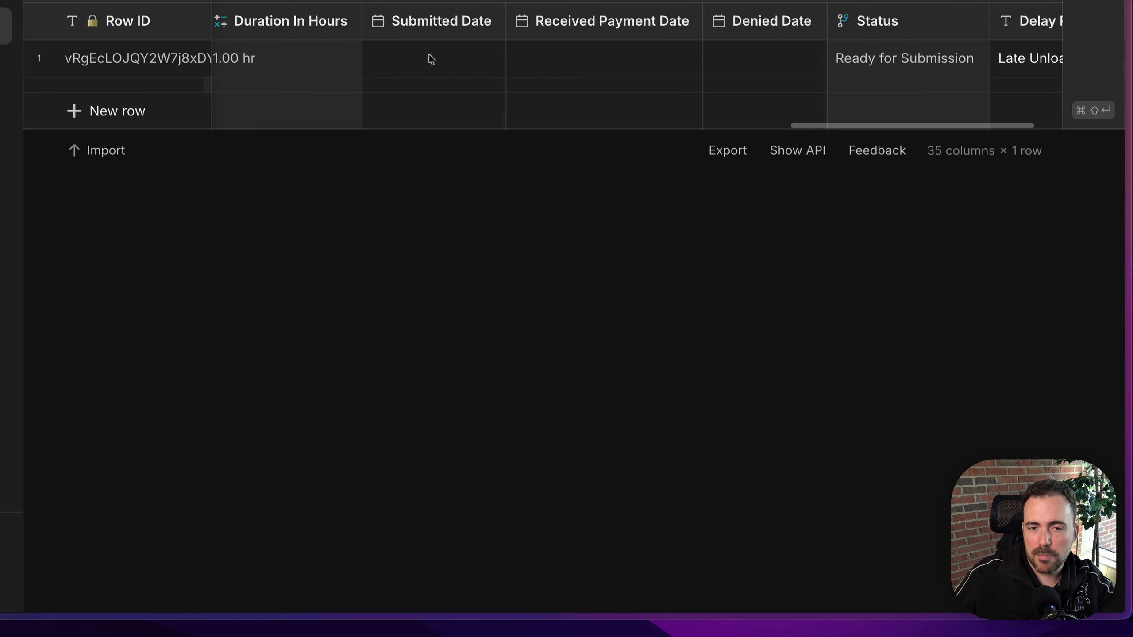
left_click(423, 59)
type("n")
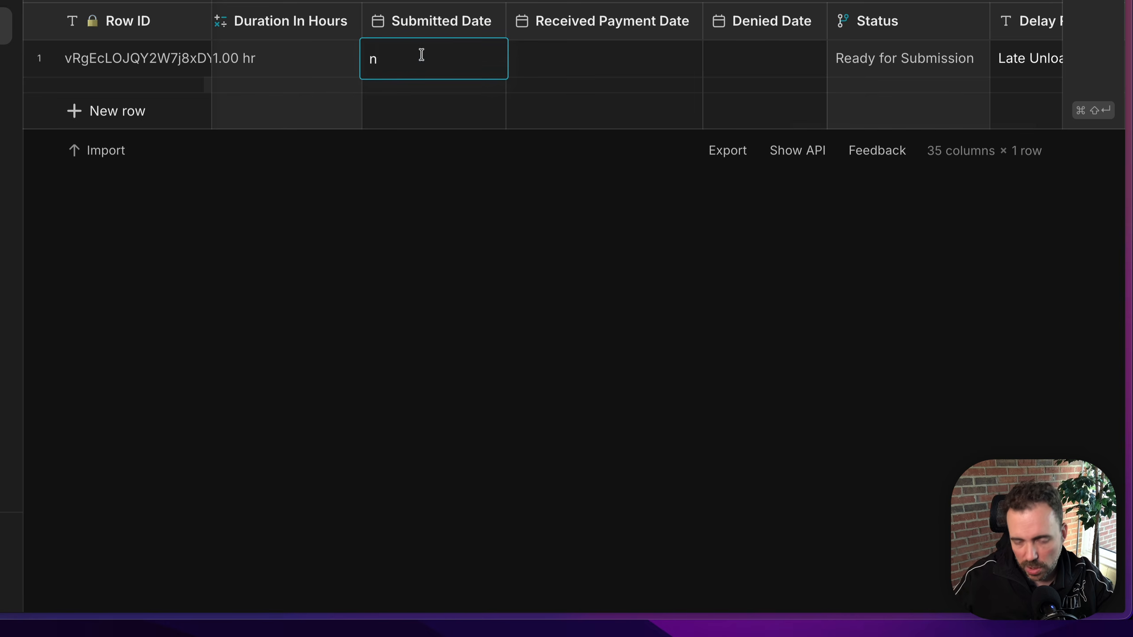
type("ow")
key("Return")
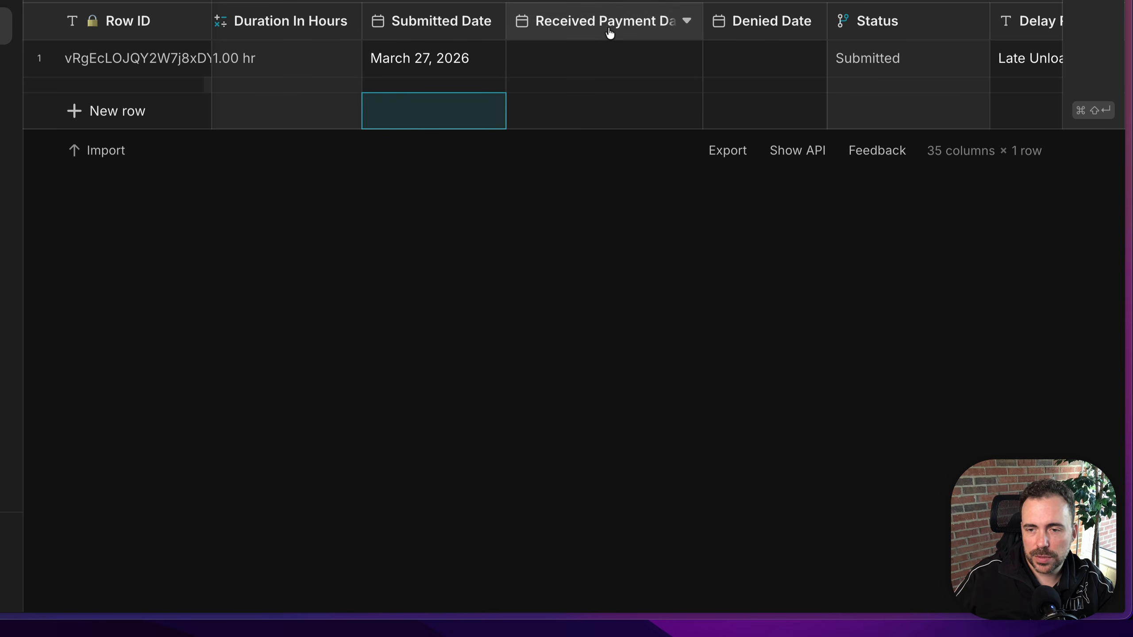
Step: Test the Paid case by entering now as the row's Received Payment Date and clearing it again
left_click(607, 69)
type("now")
key("Return")
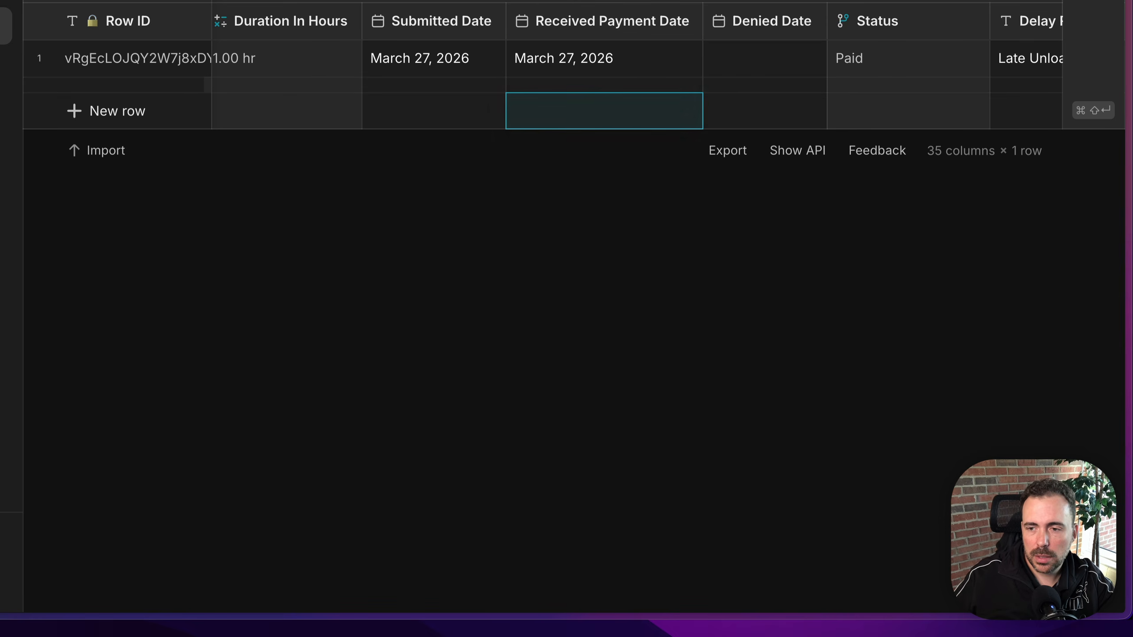
left_click(613, 66)
key("BackSpace")
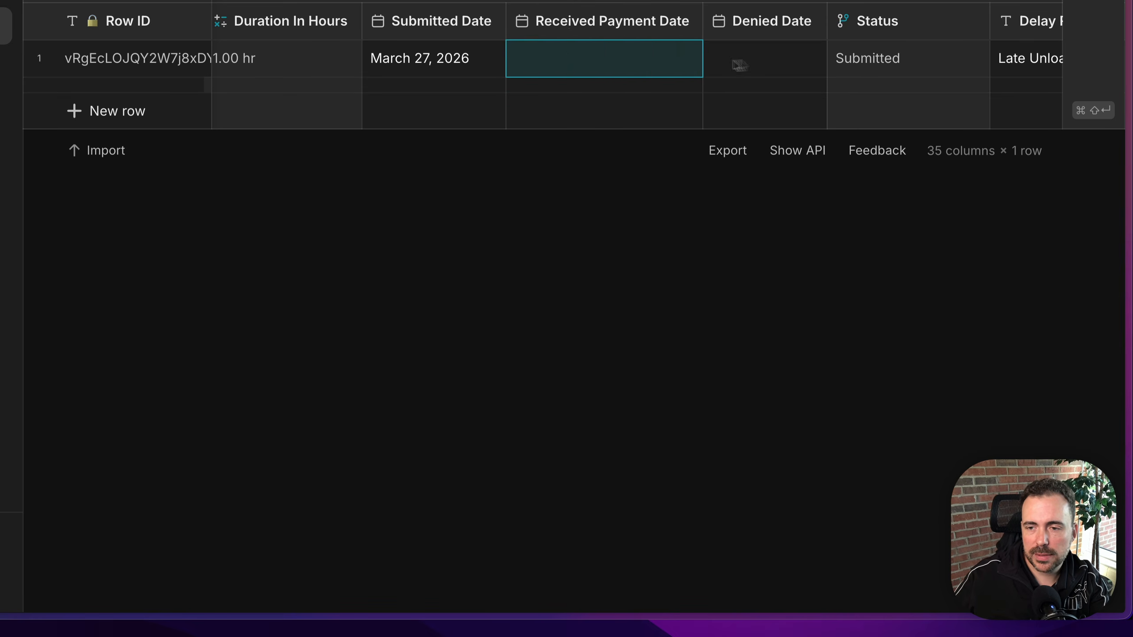
Step: Test the Denied case by entering now as the row's Denied Date and clearing it again
left_click(754, 63)
type("now")
key("Return")
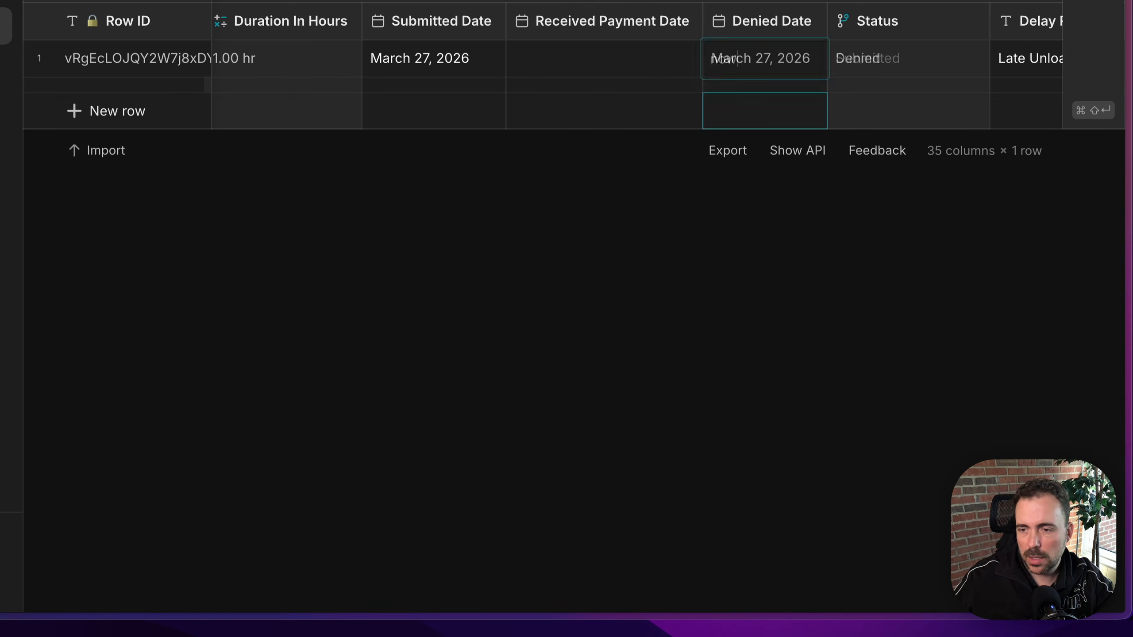
left_click(785, 64)
key("BackSpace")
left_click(830, 65)
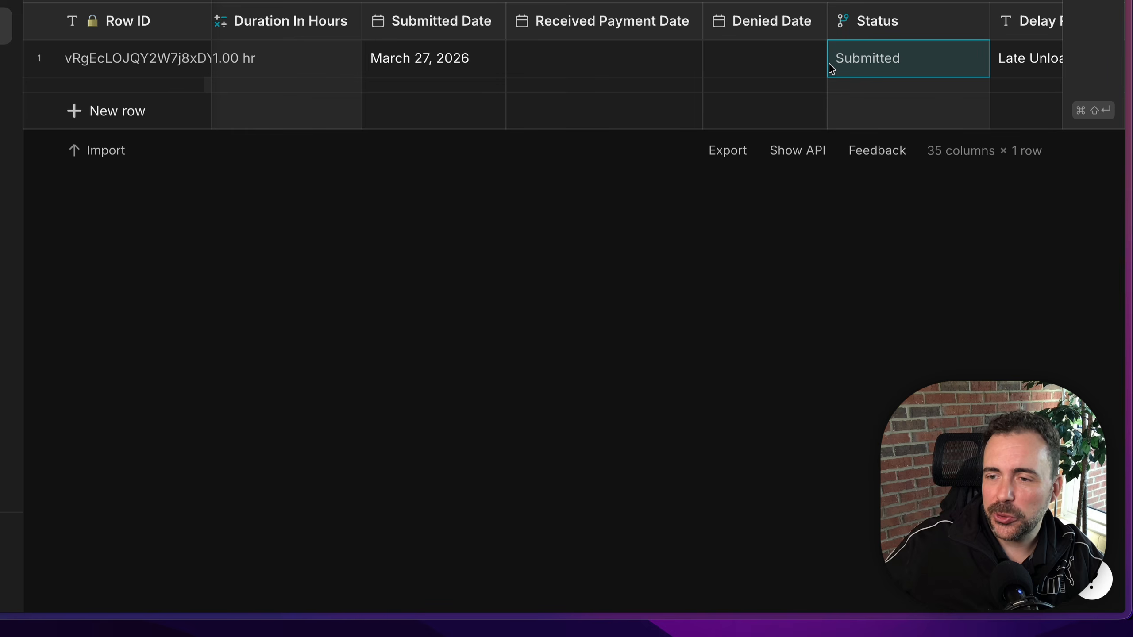
Step: Narrow the computed Status column and duplicate it
scroll(817, 71, "right", 3)
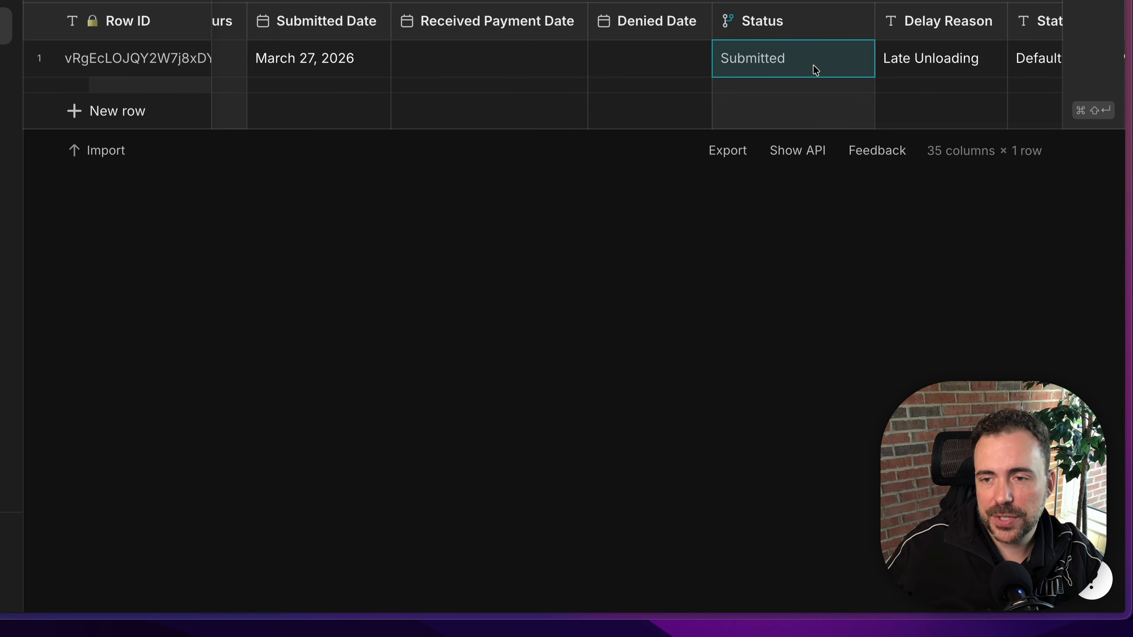
scroll(813, 64, "right", 5)
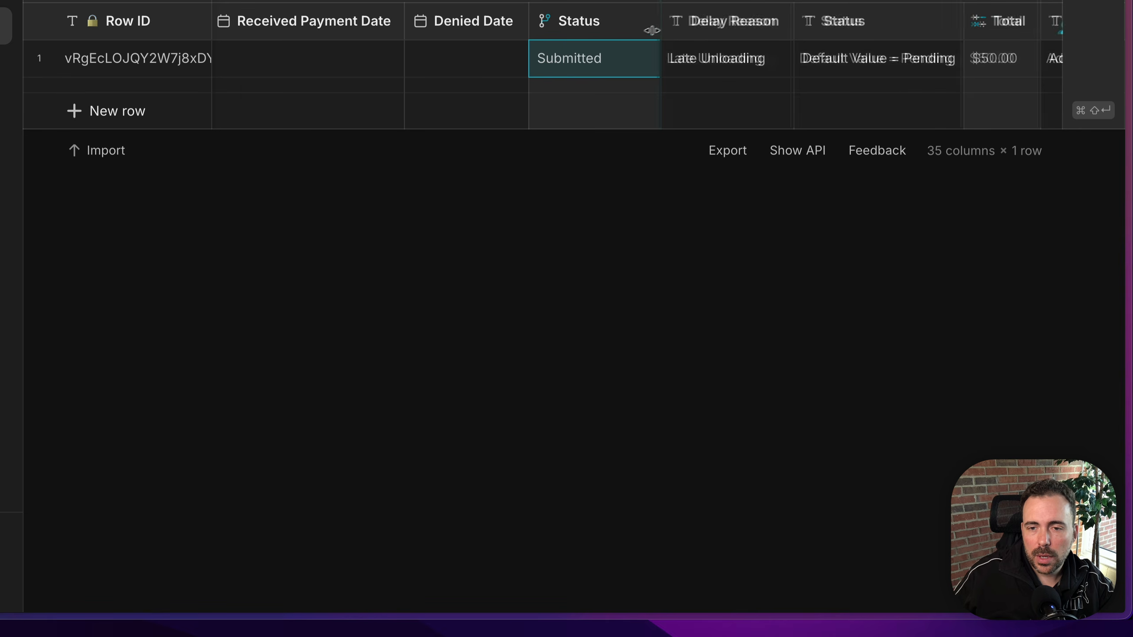
left_click_drag(652, 31, 621, 31)
left_click(605, 23)
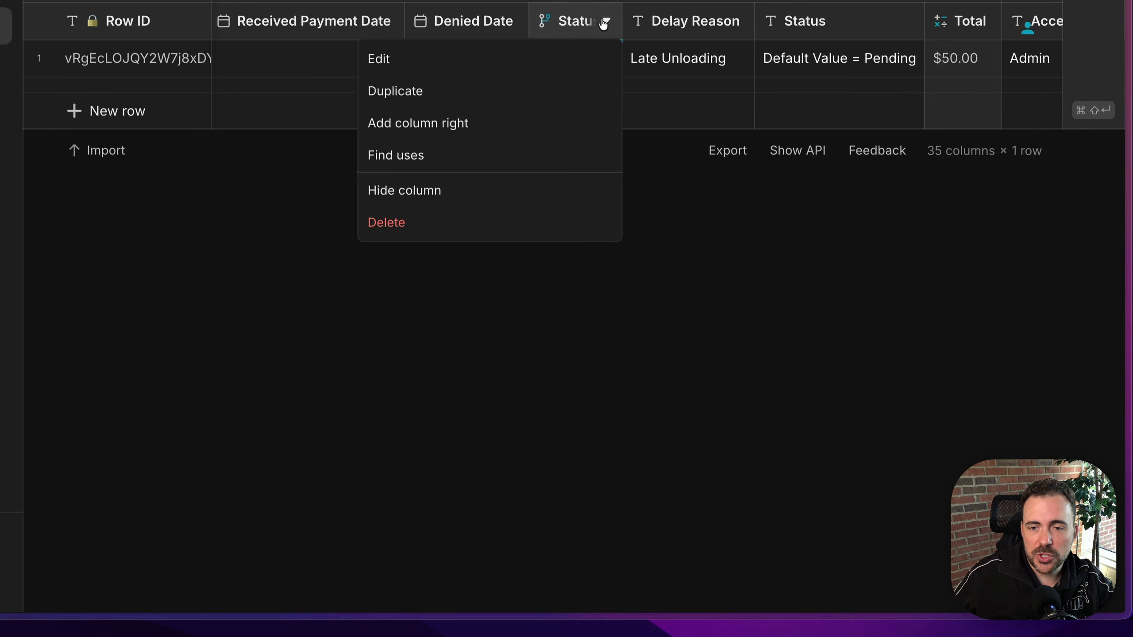
left_click(529, 100)
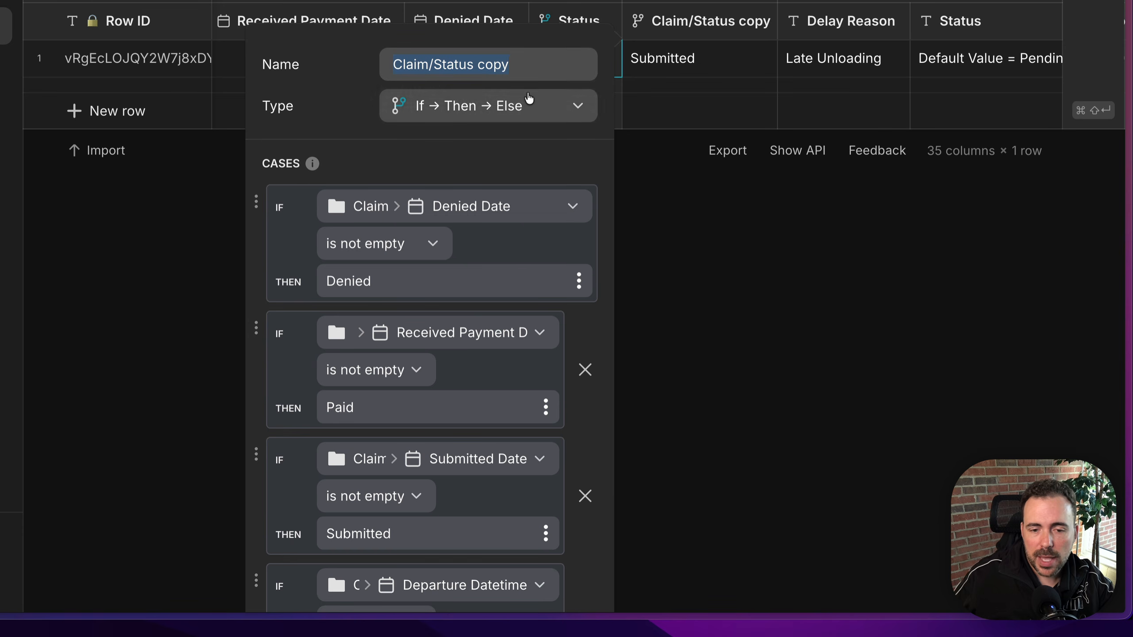
Step: In the duplicated column, set the fallback to grey, the Appointment Datetime result to blue and the Arrival Datetime result to orange
scroll(301, 343, "down", 7)
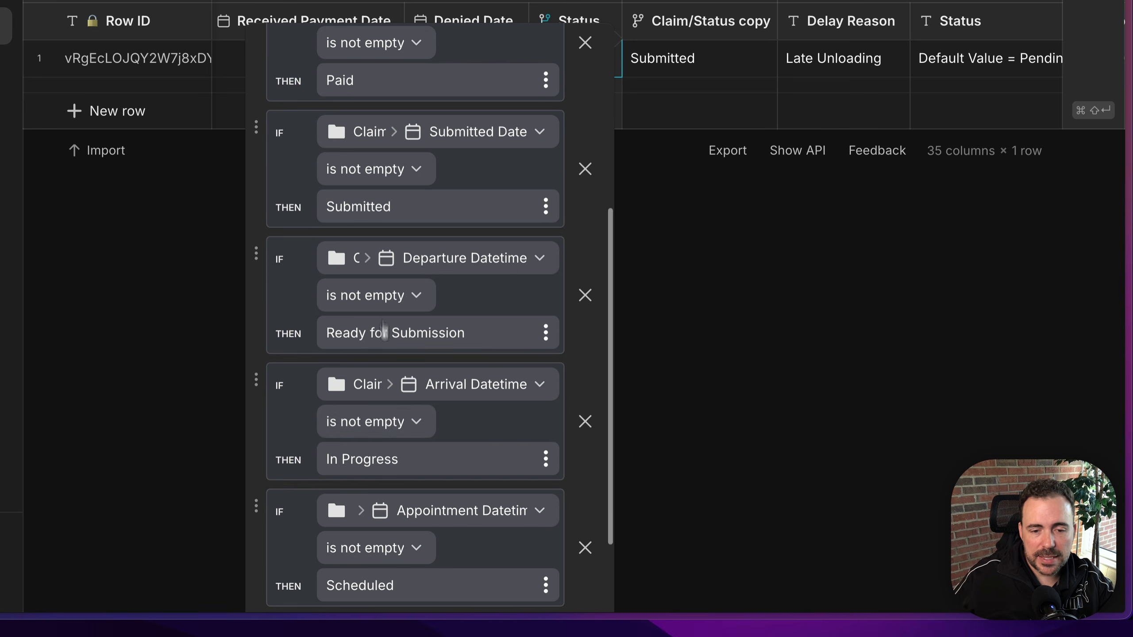
scroll(387, 406, "down", 3)
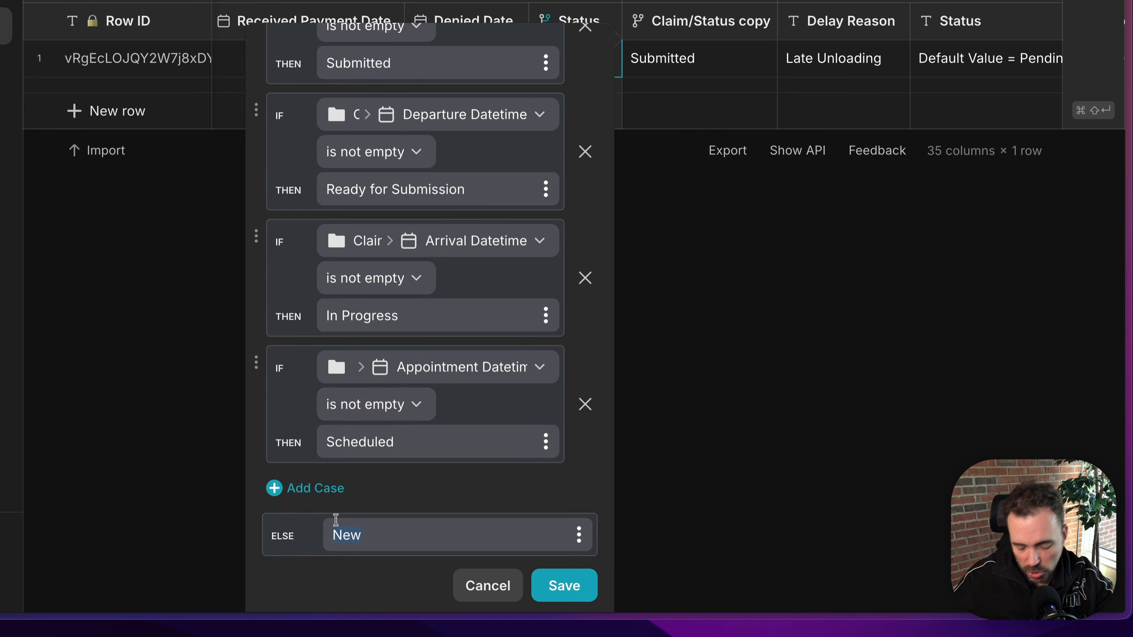
type("grey")
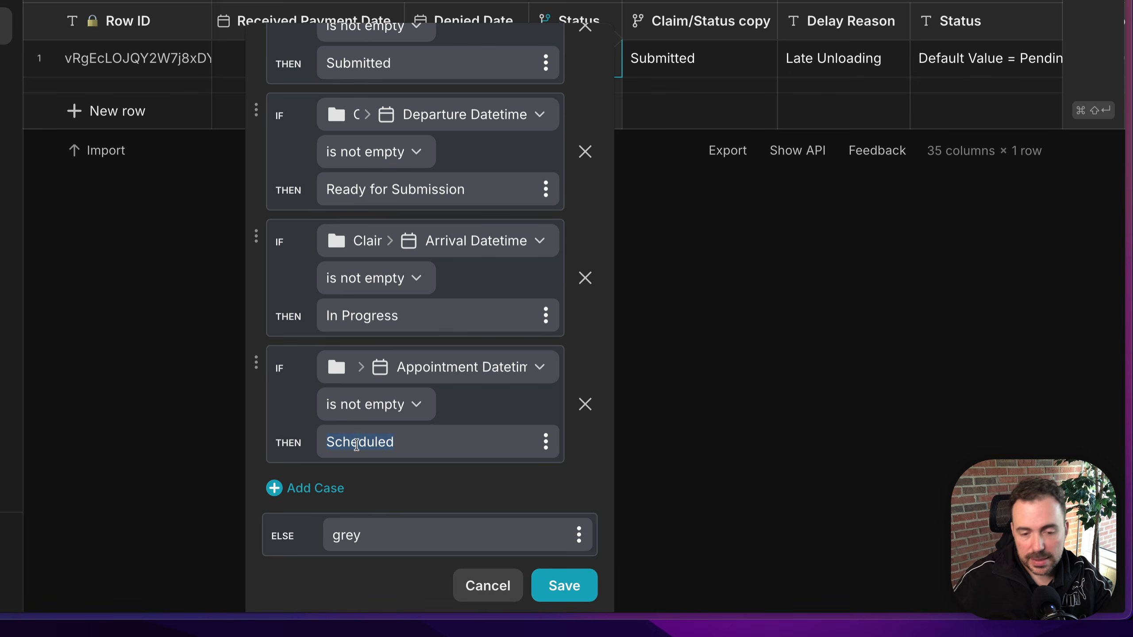
type("blue")
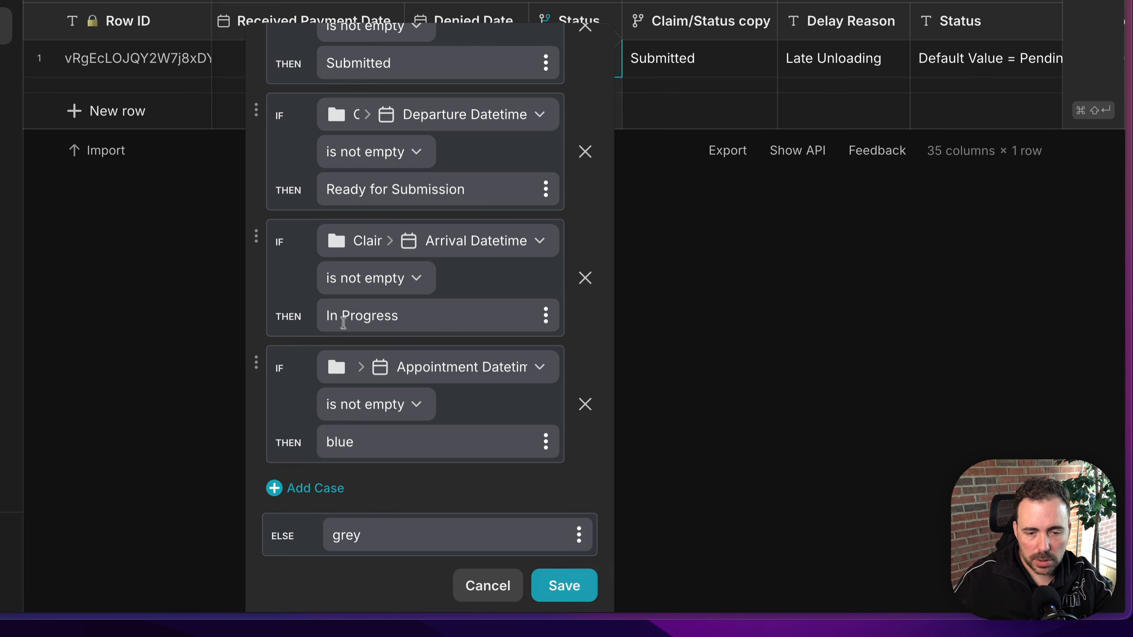
type("orange")
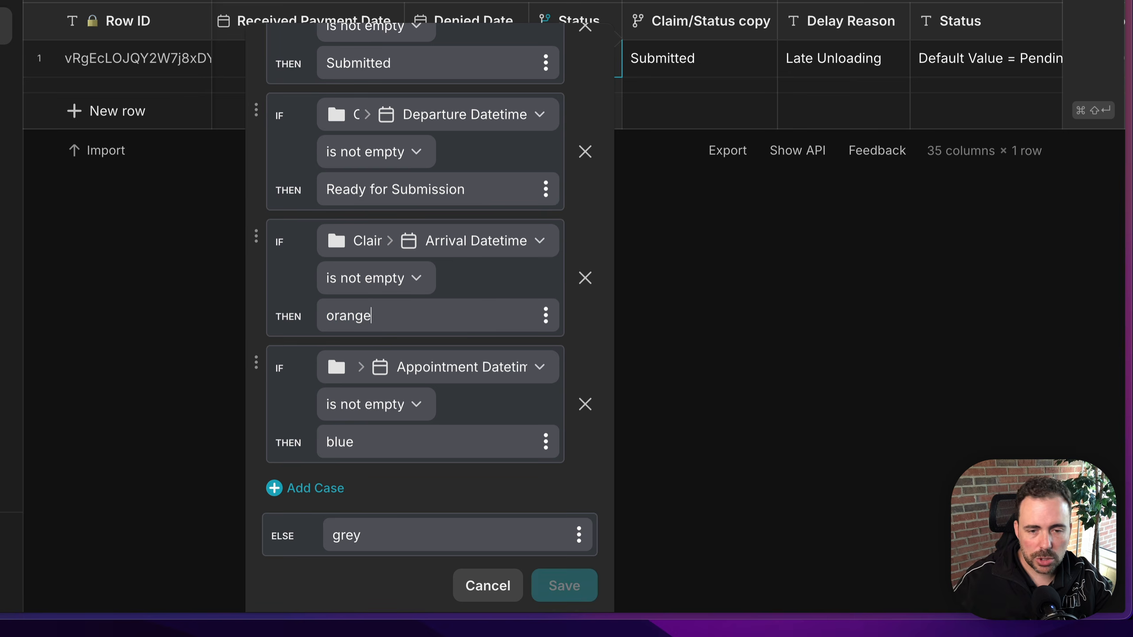
Step: Set the copied column's Departure Datetime result to teal and its Submitted Date result to purple
scroll(366, 329, "up", 3)
left_click(397, 296)
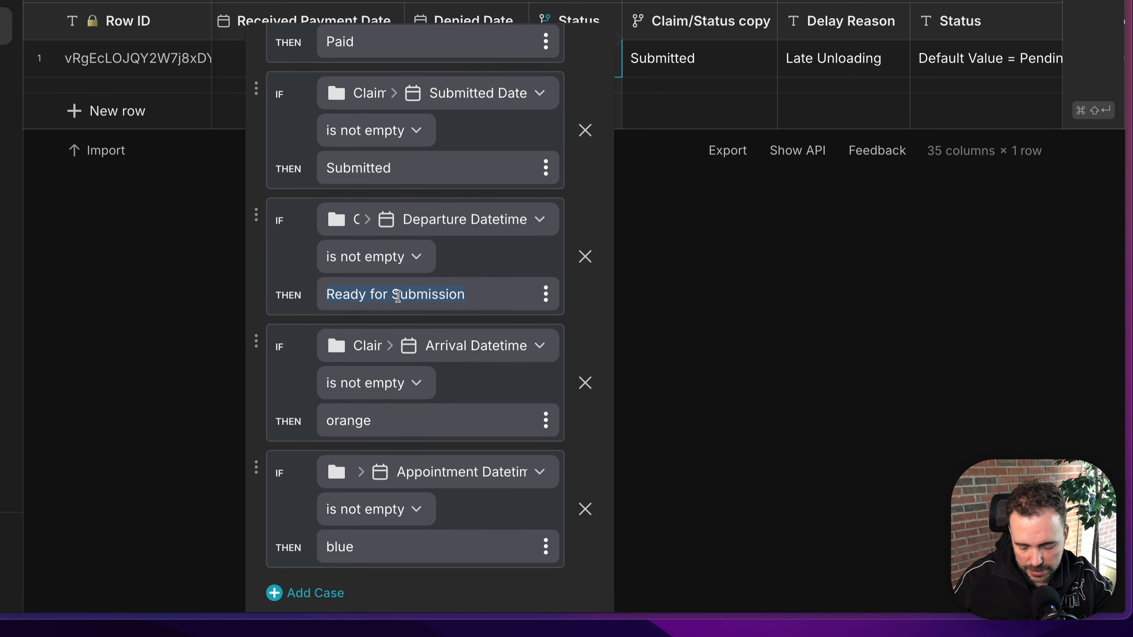
type("teal")
scroll(375, 281, "up", 3)
left_click(362, 268)
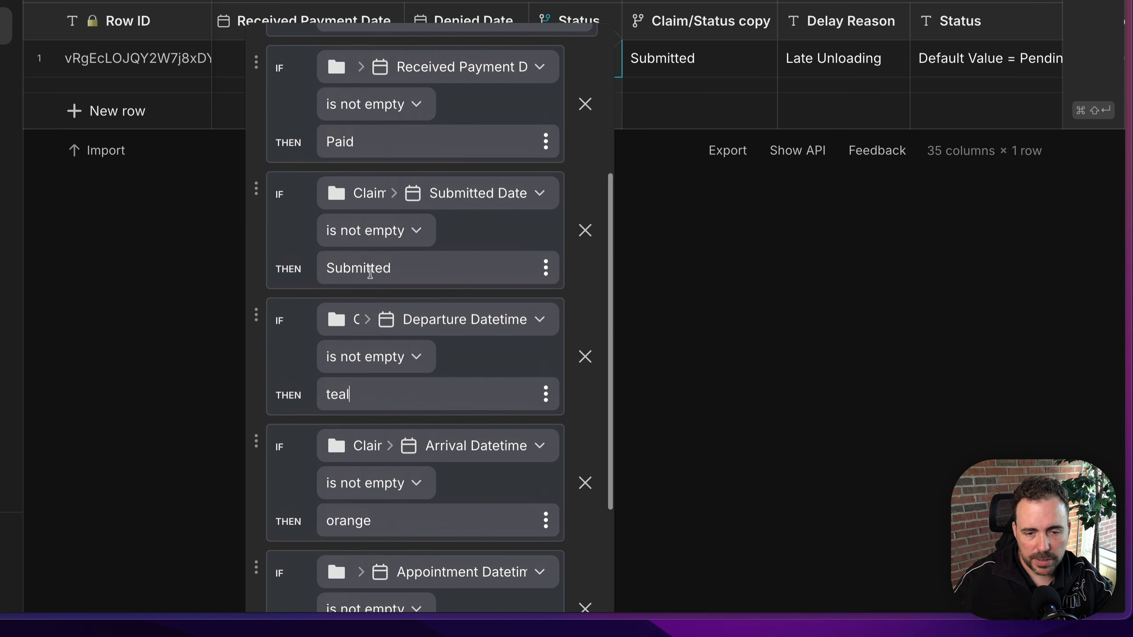
type("purple")
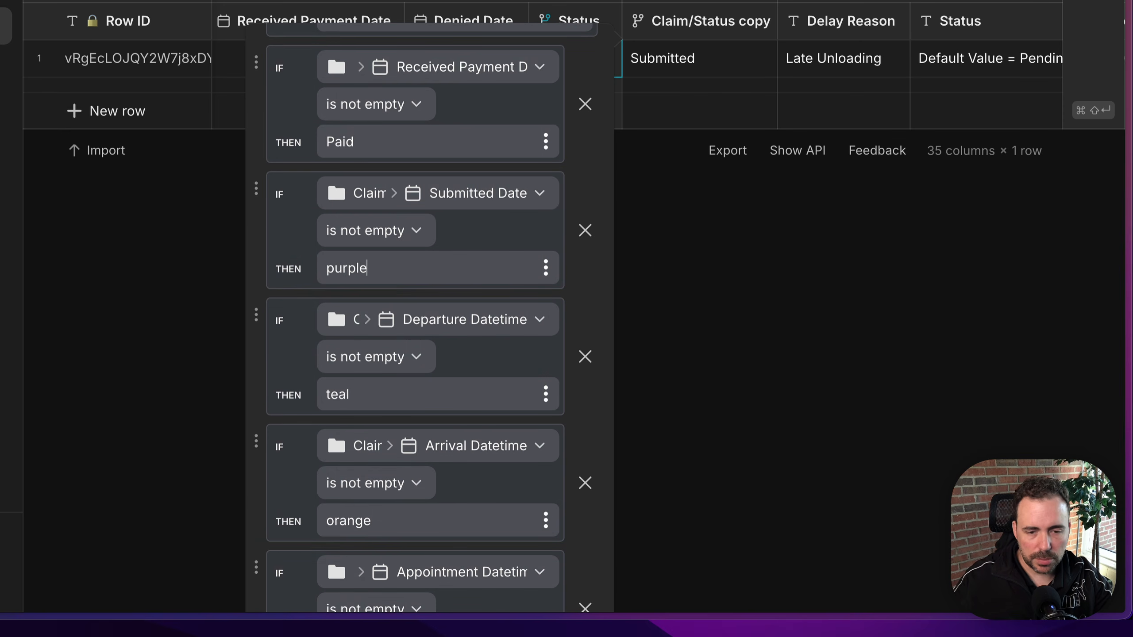
Step: Set the copied column's Received Payment Date result to green and its Denied Date result to red
scroll(352, 277, "up", 3)
left_click(331, 249)
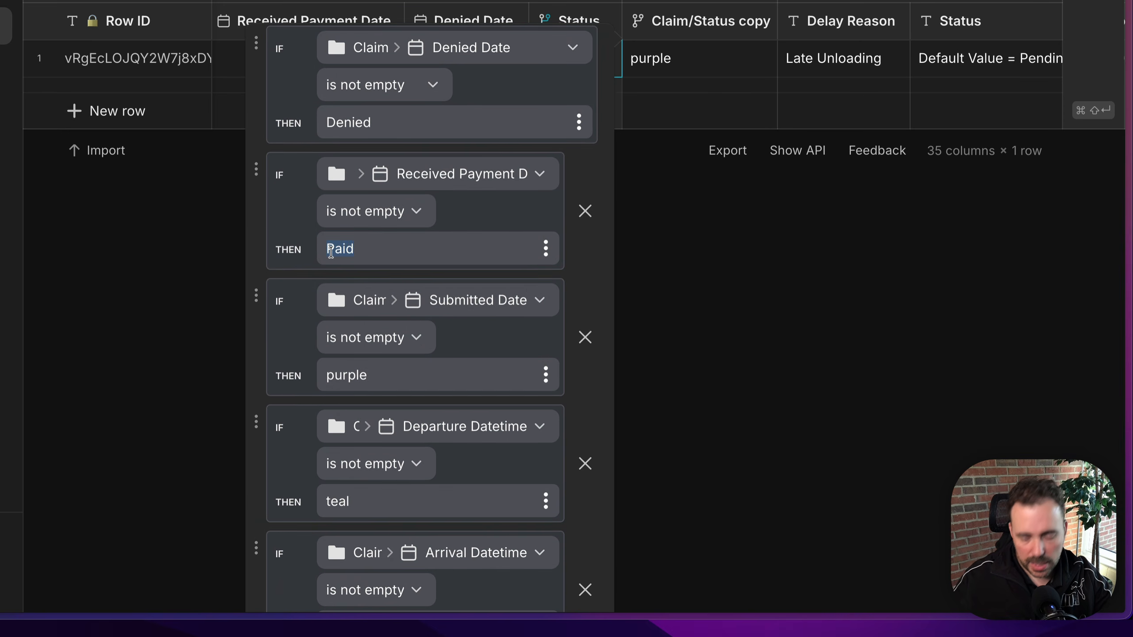
type("green")
scroll(329, 246, "up", 4)
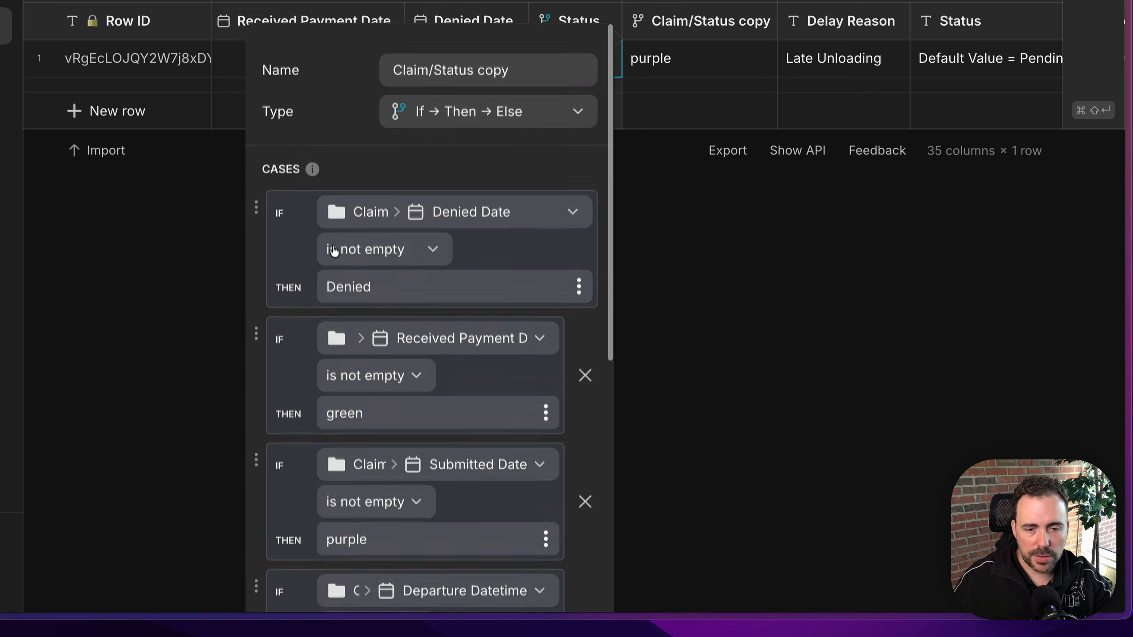
left_click(331, 280)
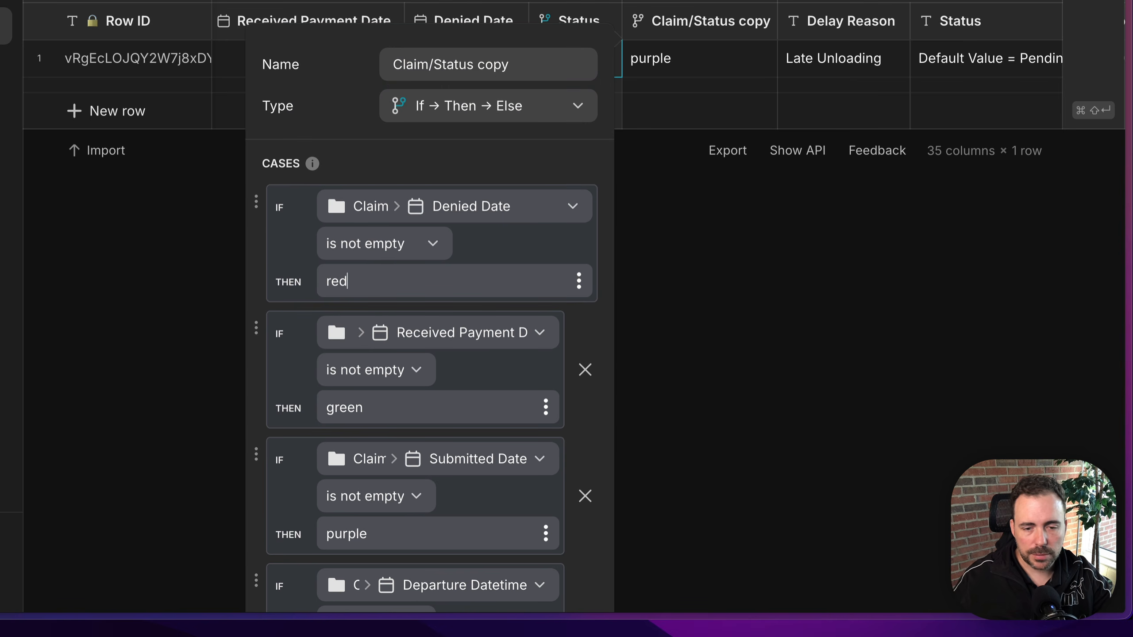
Step: Save the duplicated color column and rename it Claim/Status Color
scroll(389, 347, "down", 10)
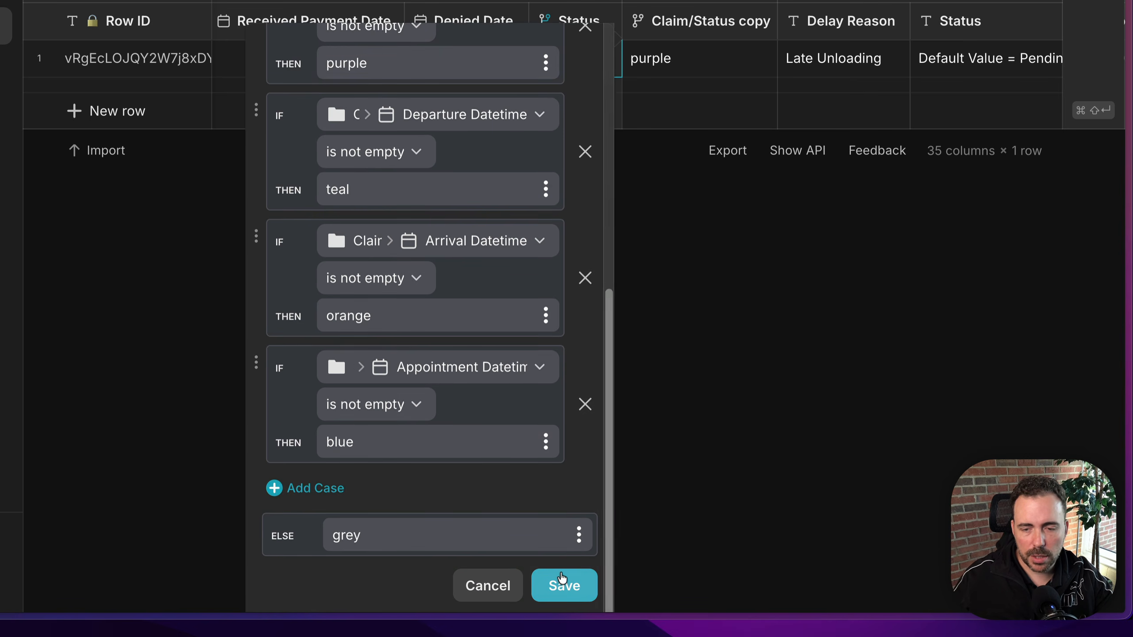
left_click(563, 584)
left_click(729, 20)
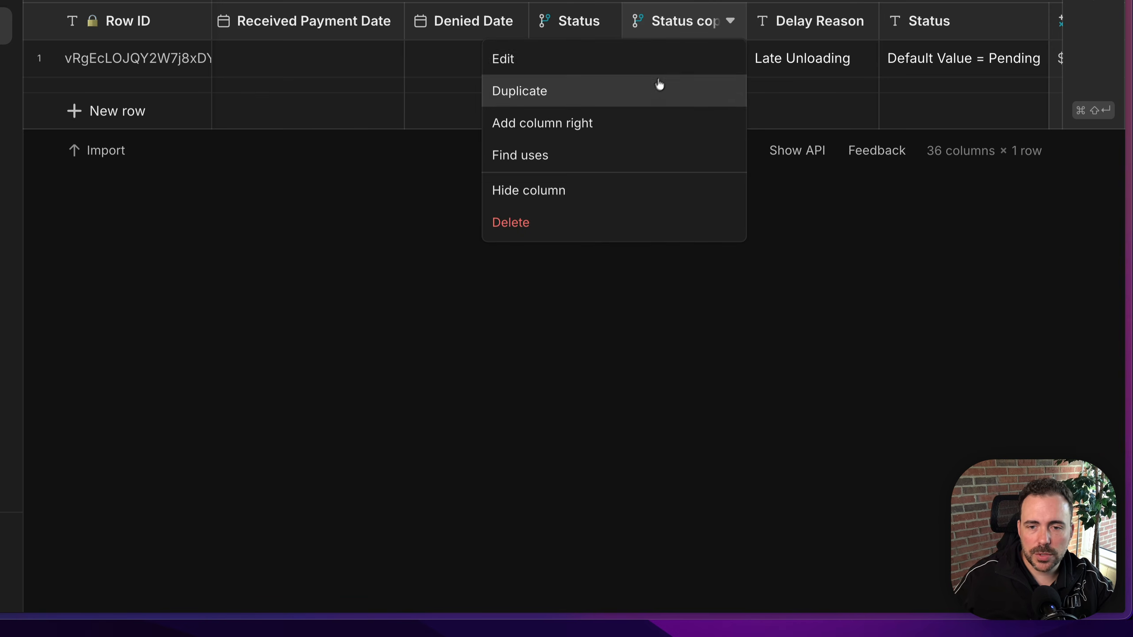
left_click(674, 35)
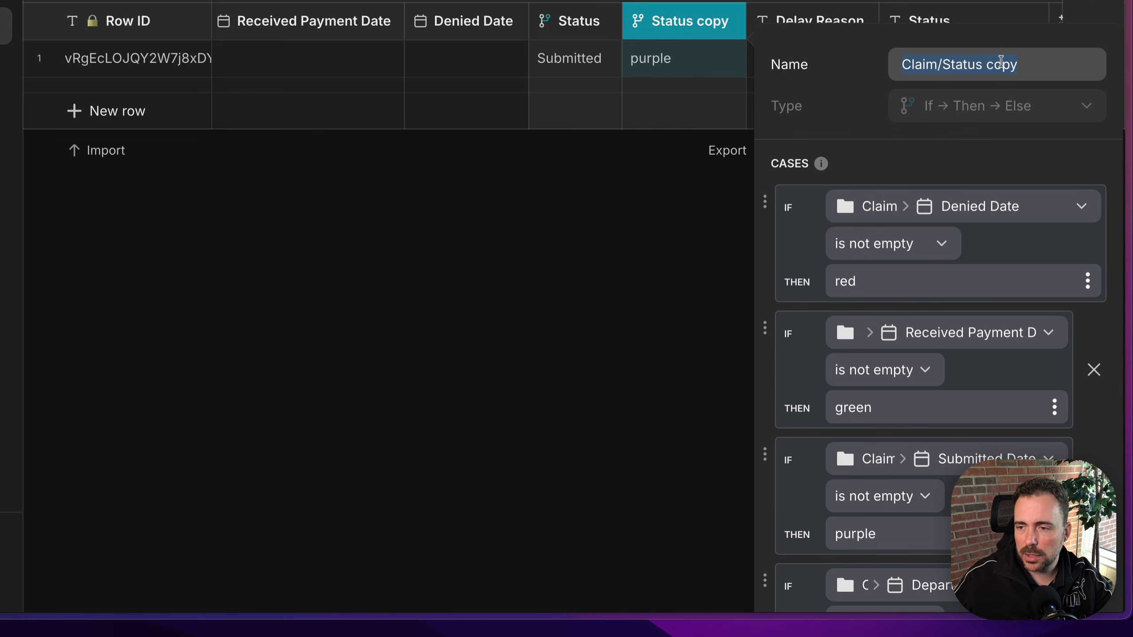
type("Color")
scroll(989, 150, "down", 10)
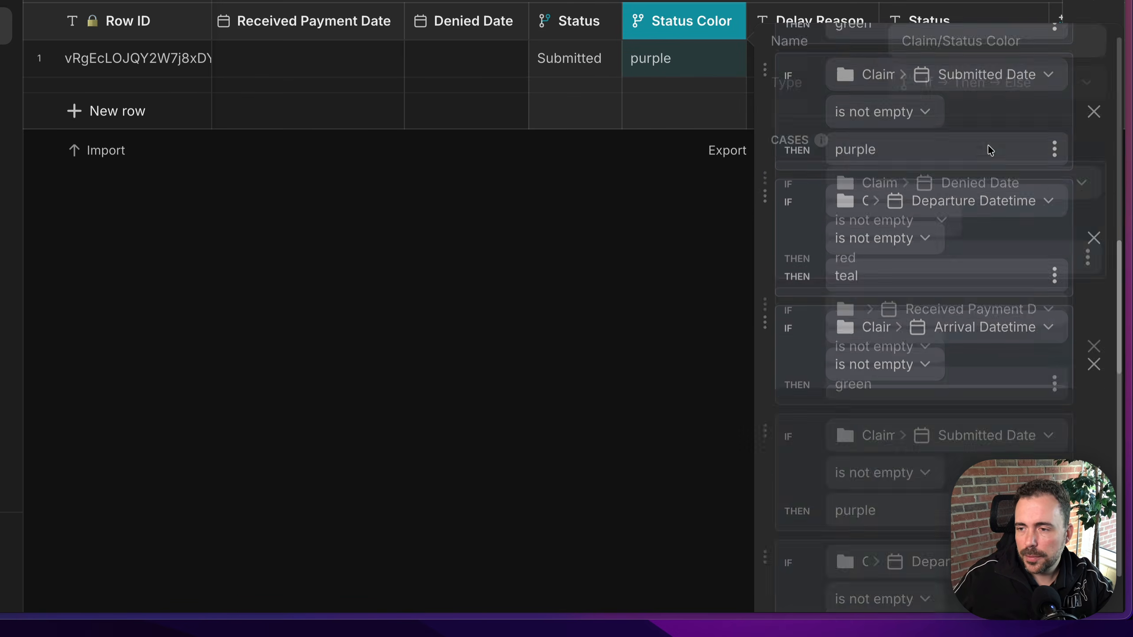
left_click(1077, 587)
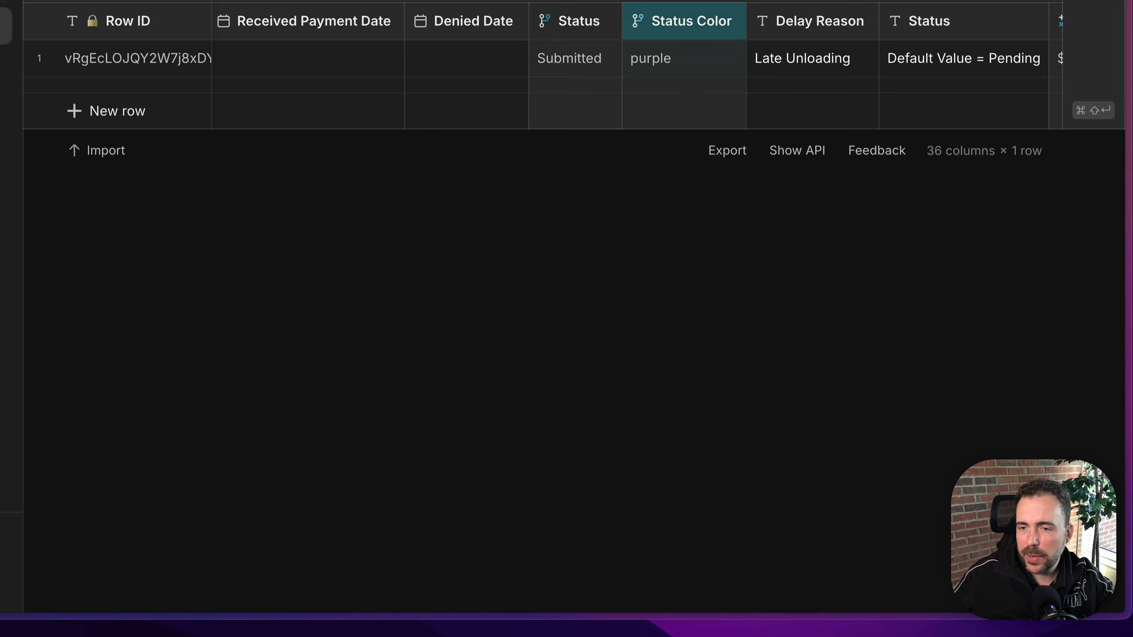
Step: Duplicate the Status Color column and name the copy Claim/Status Emoji
left_click(728, 21)
left_click(607, 95)
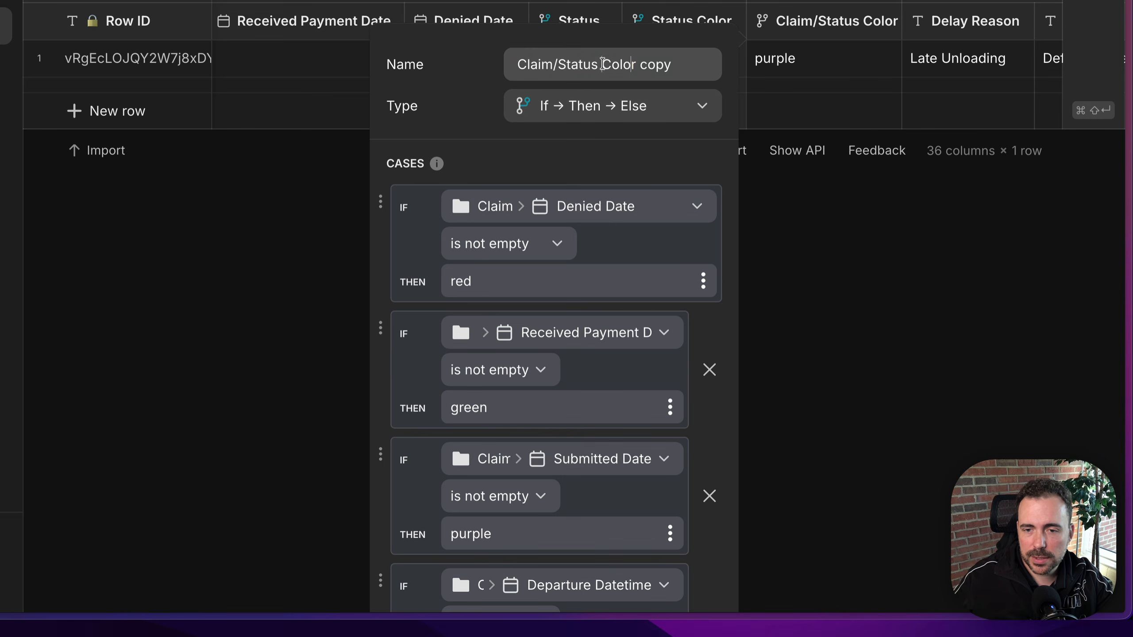
type("Emoji")
scroll(615, 397, "down", 10)
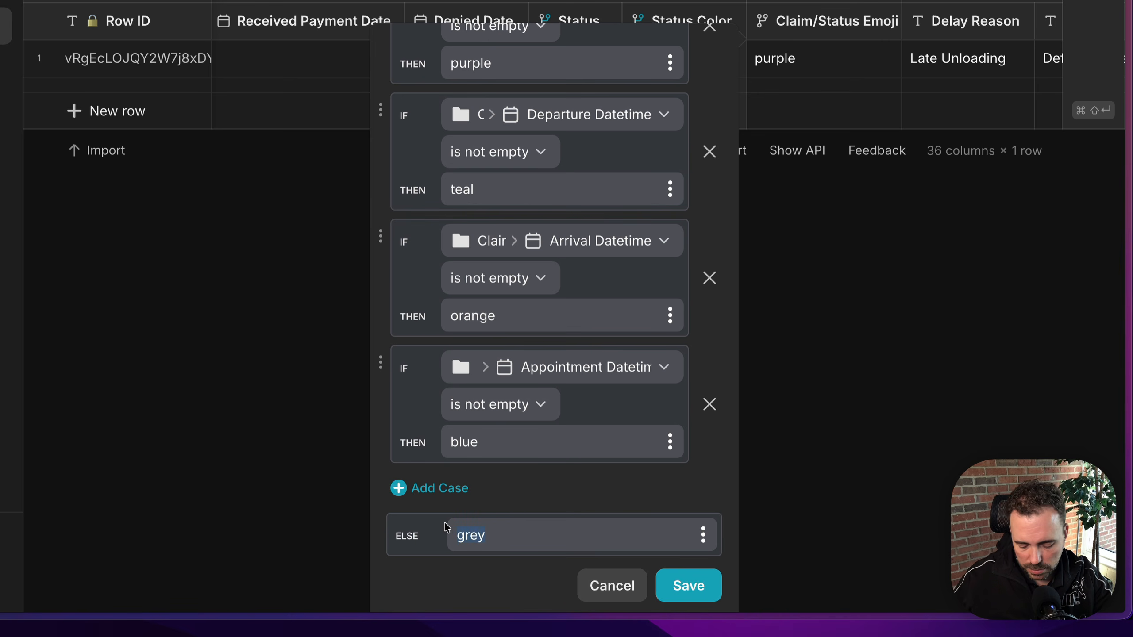
type(":gre")
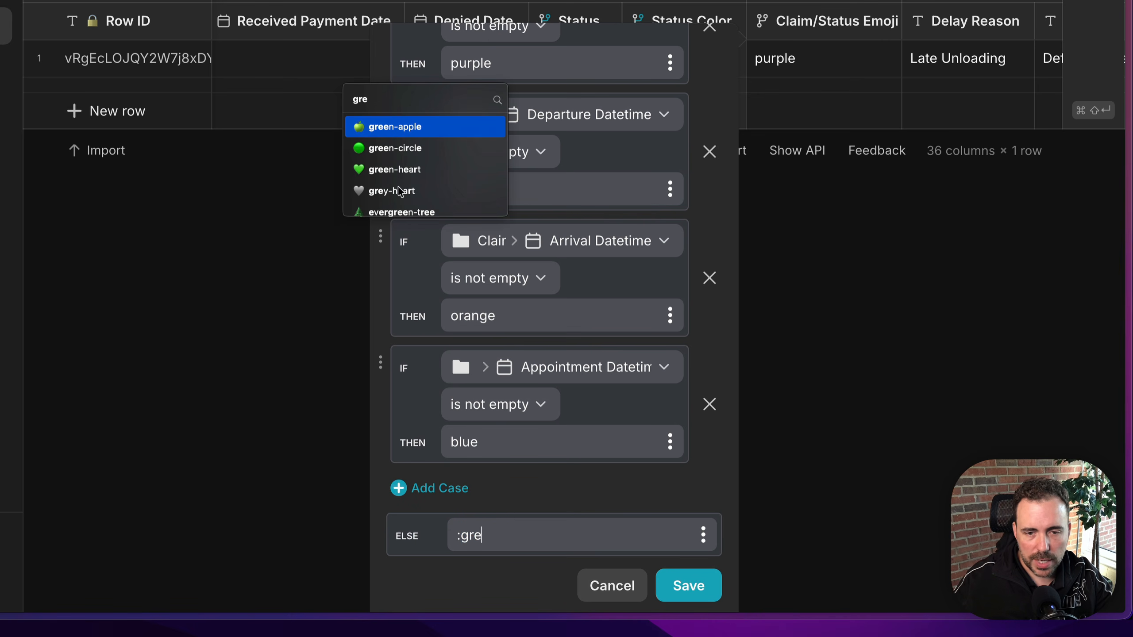
type("aehite")
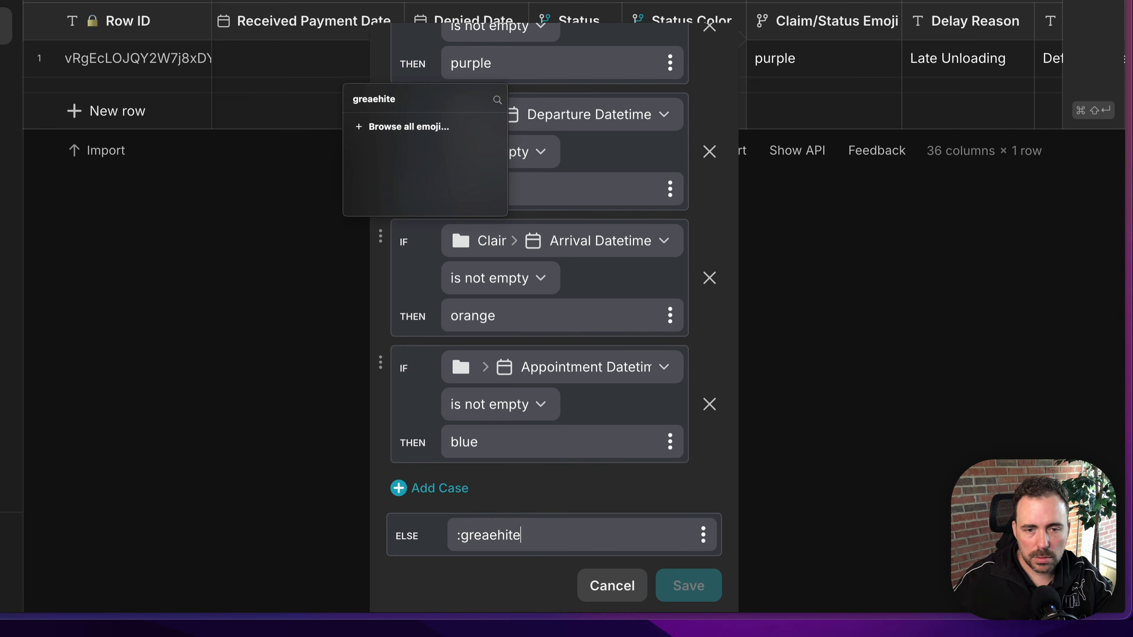
key("ctrl+a")
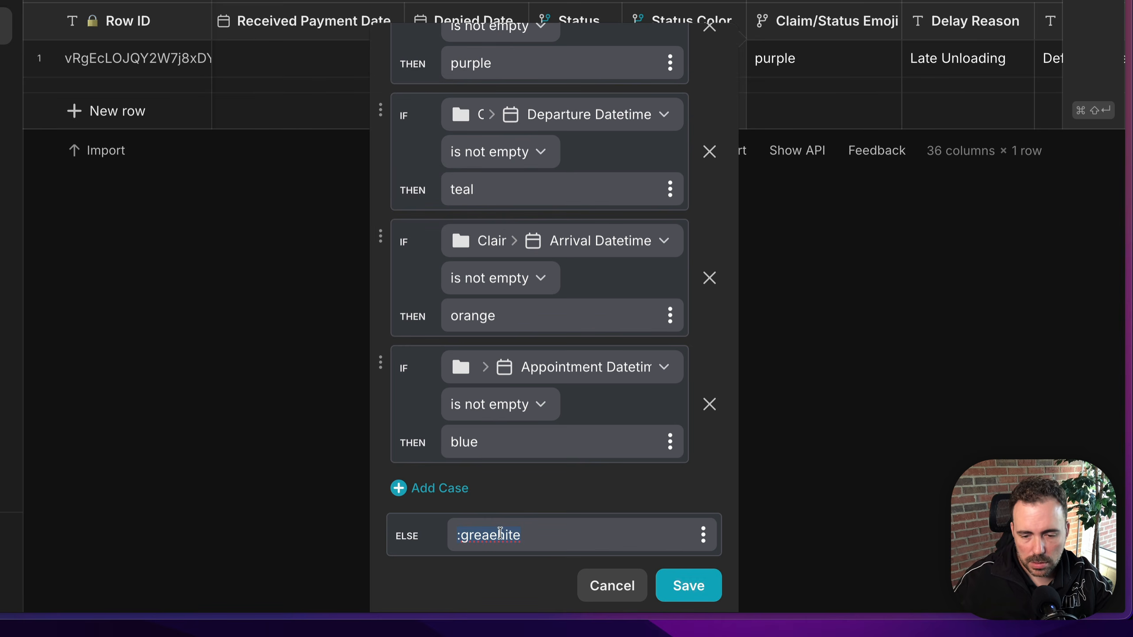
key("BackSpace")
Step: Set the emoji column's fallback result to the white-medium-square emoji
type(":")
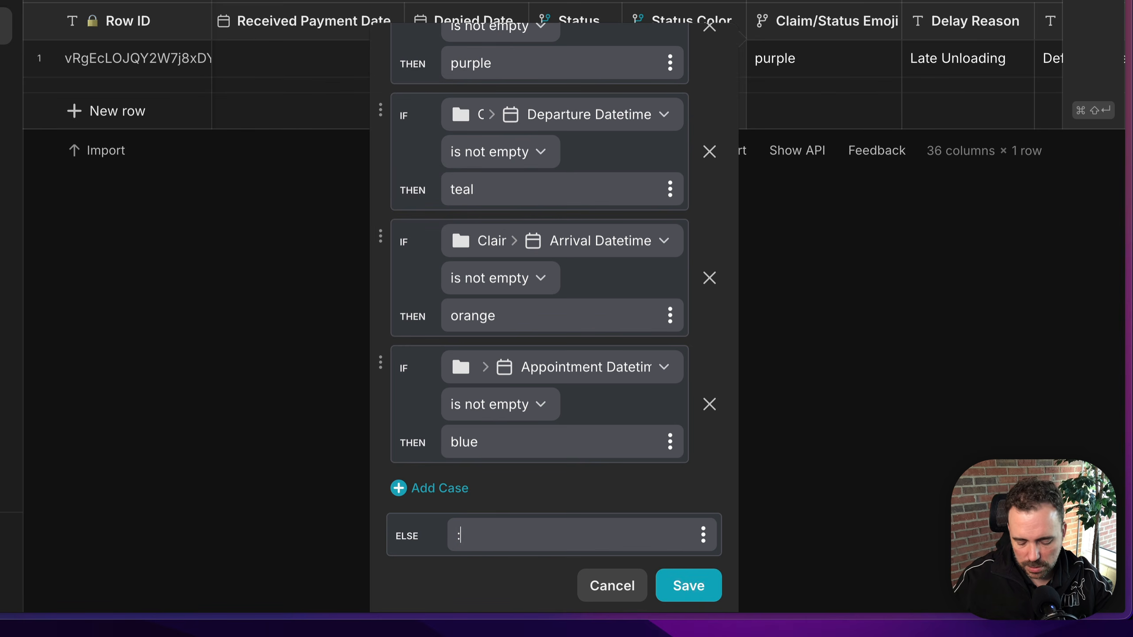
type("b")
key("BackSpace")
type("squ")
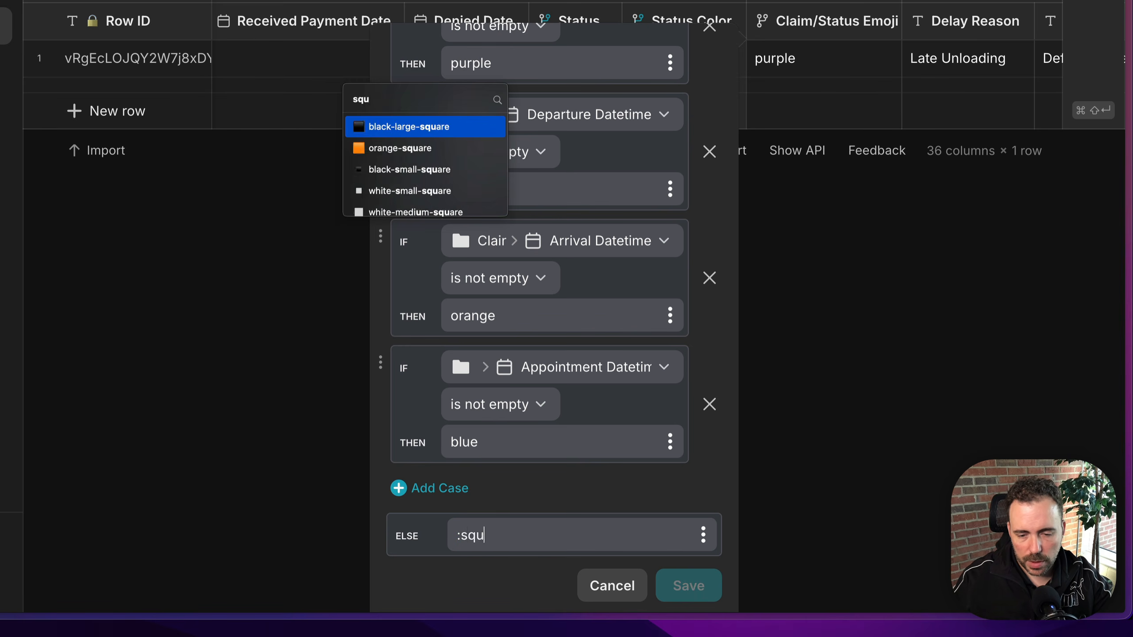
type("are")
scroll(416, 150, "down", 3)
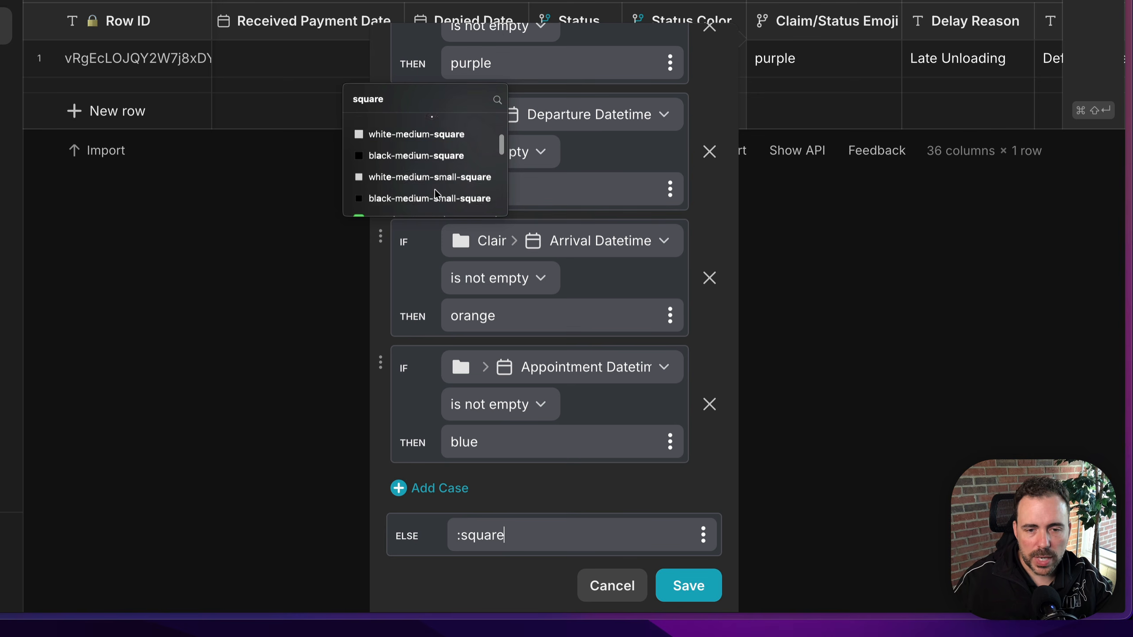
left_click(415, 143)
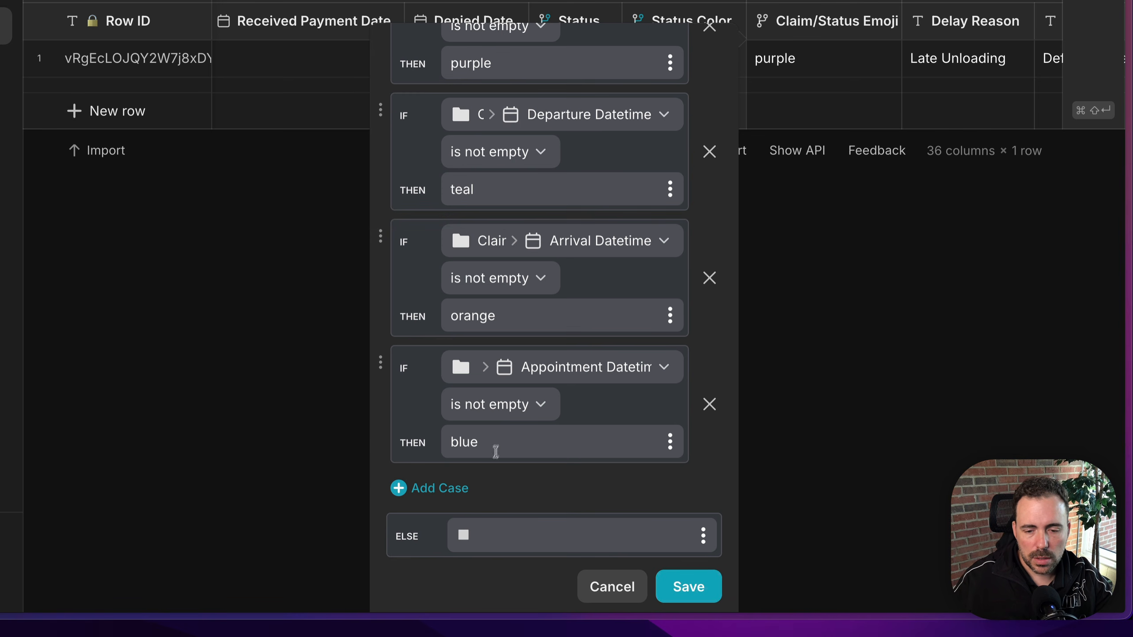
Step: Replace the emoji column's Appointment Datetime result with the blue-square emoji
type(":sq")
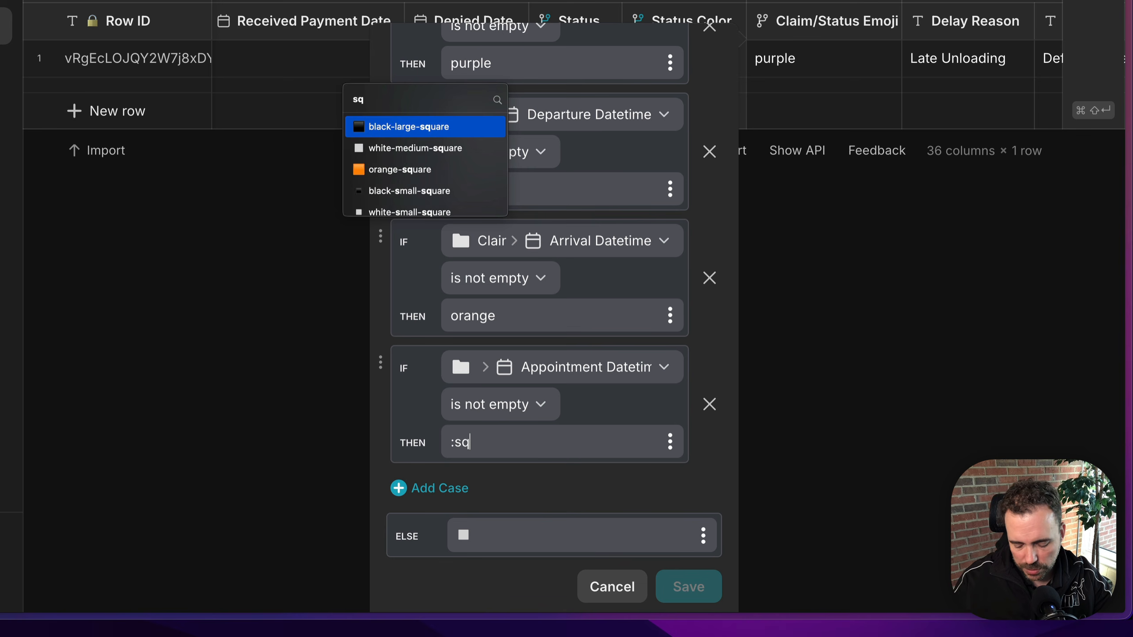
type("aure")
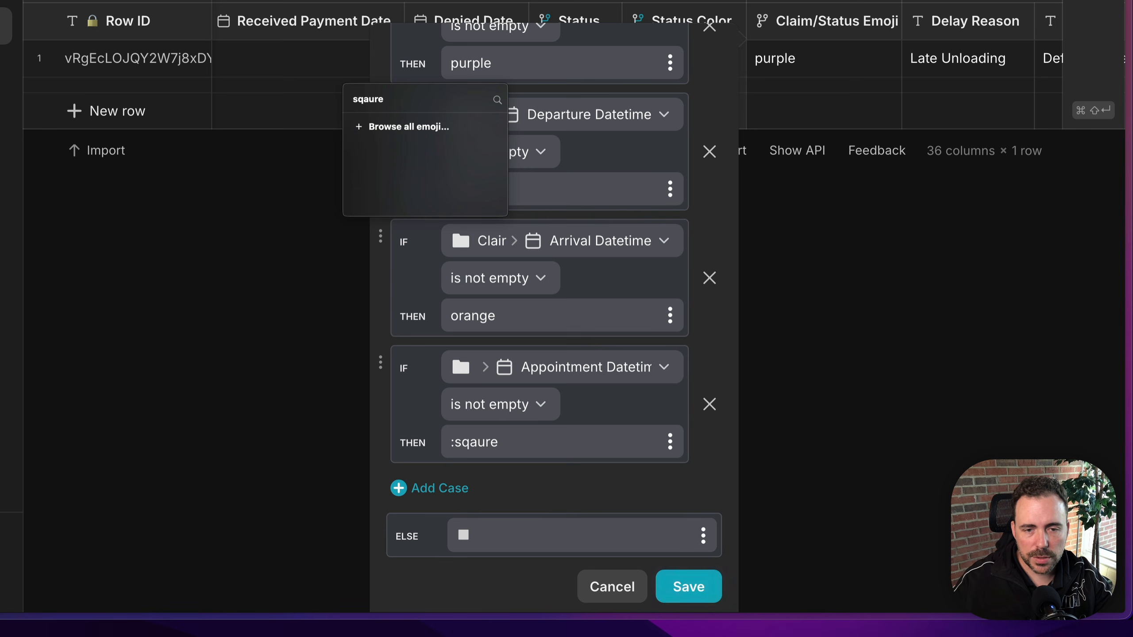
key("BackSpace")
key("BackSpace")
key("BackSpace")
key("BackSpace")
type("uare")
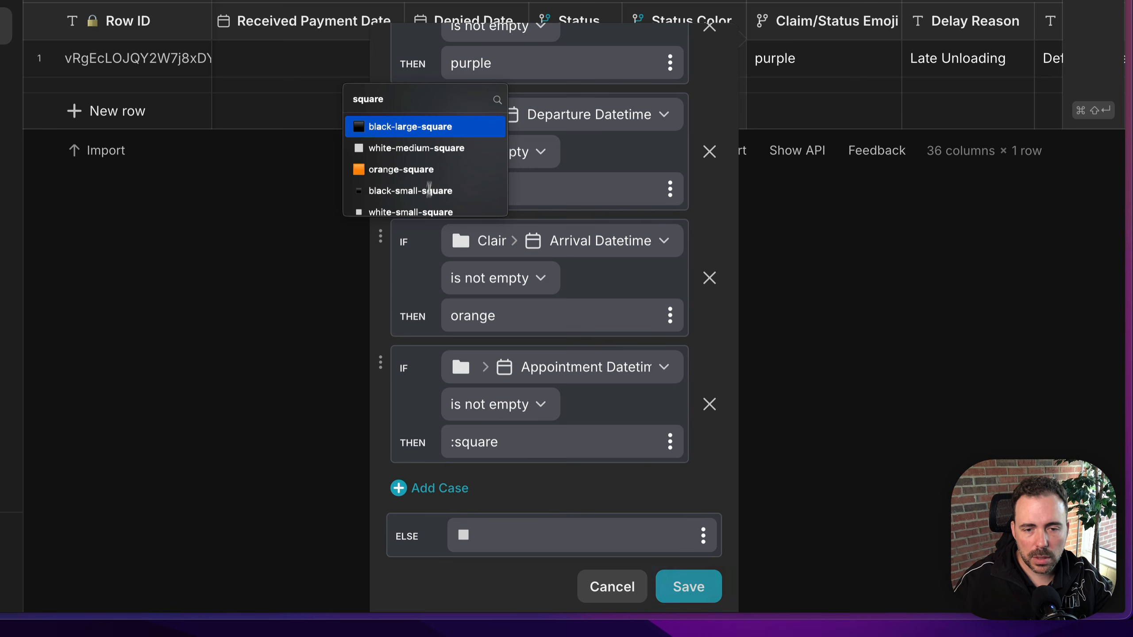
scroll(416, 183, "down", 3)
left_click(417, 180)
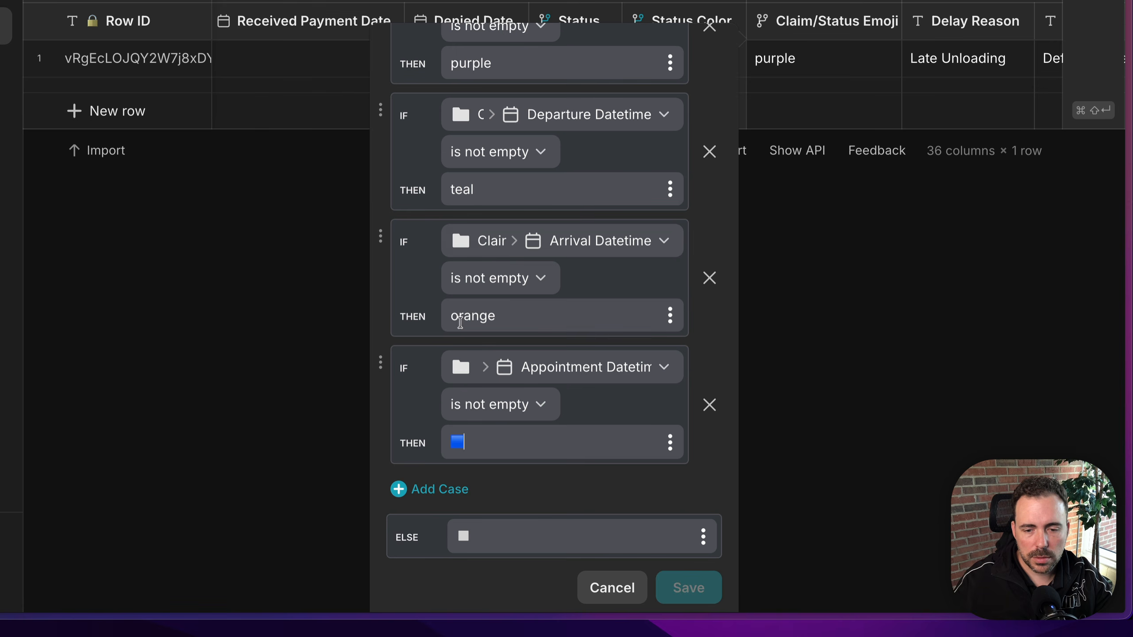
Step: Replace the emoji column's Arrival Datetime result with the orange-square emoji
double_click(467, 317)
type(":")
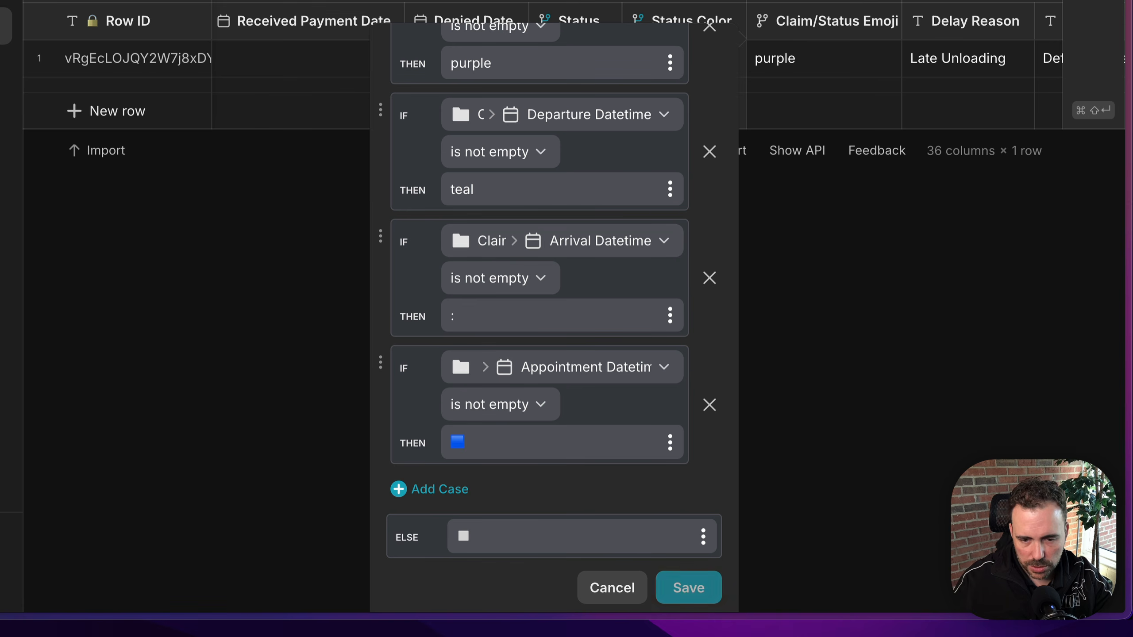
type("ora")
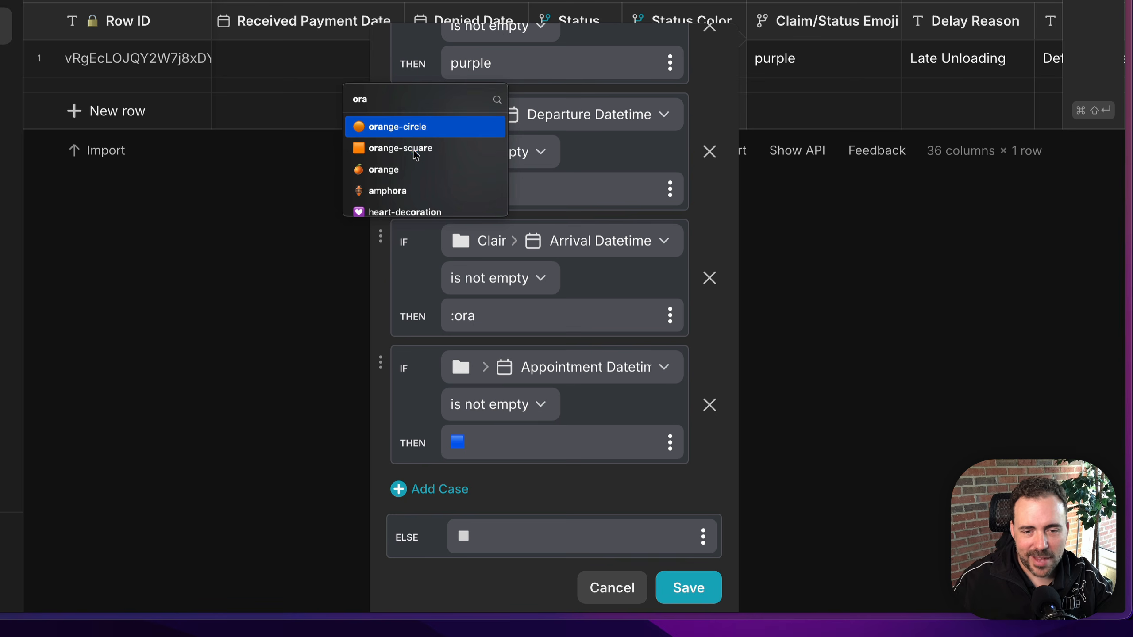
left_click(415, 149)
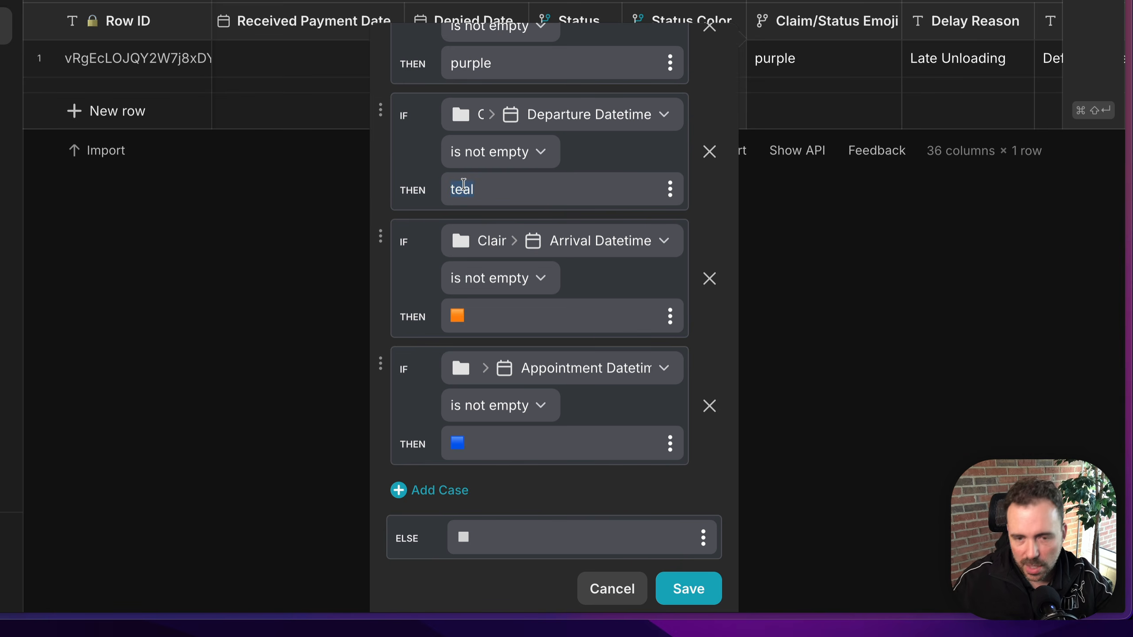
Step: Replace the emoji column's Submitted Date result with the purple-square emoji
scroll(462, 185, "up", 5)
double_click(474, 210)
type(":p")
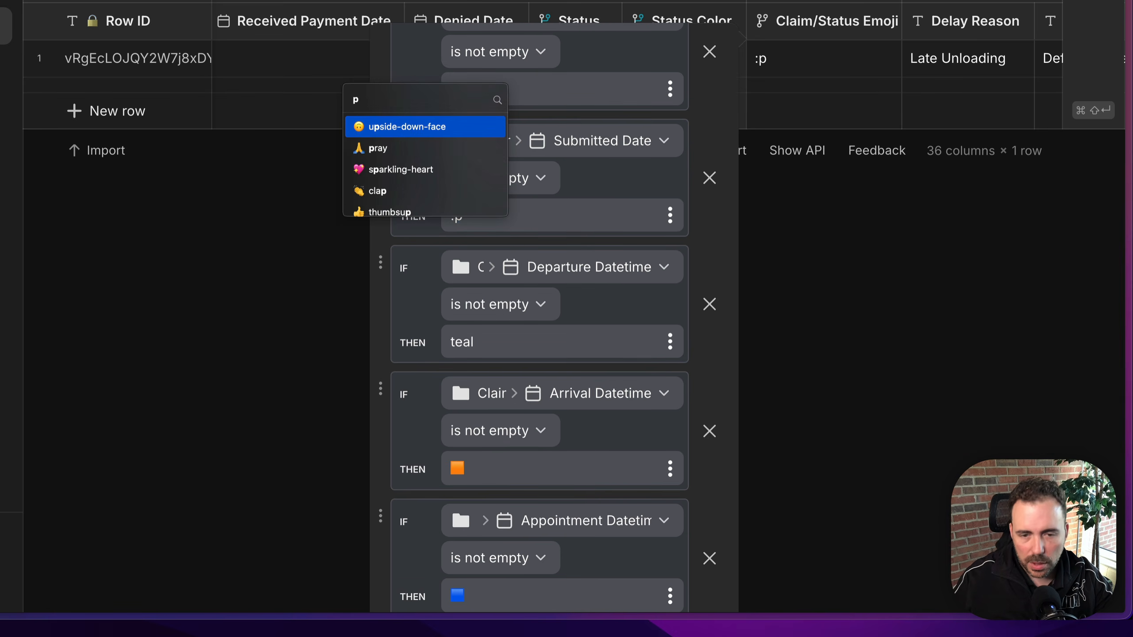
key("BackSpace")
type("square")
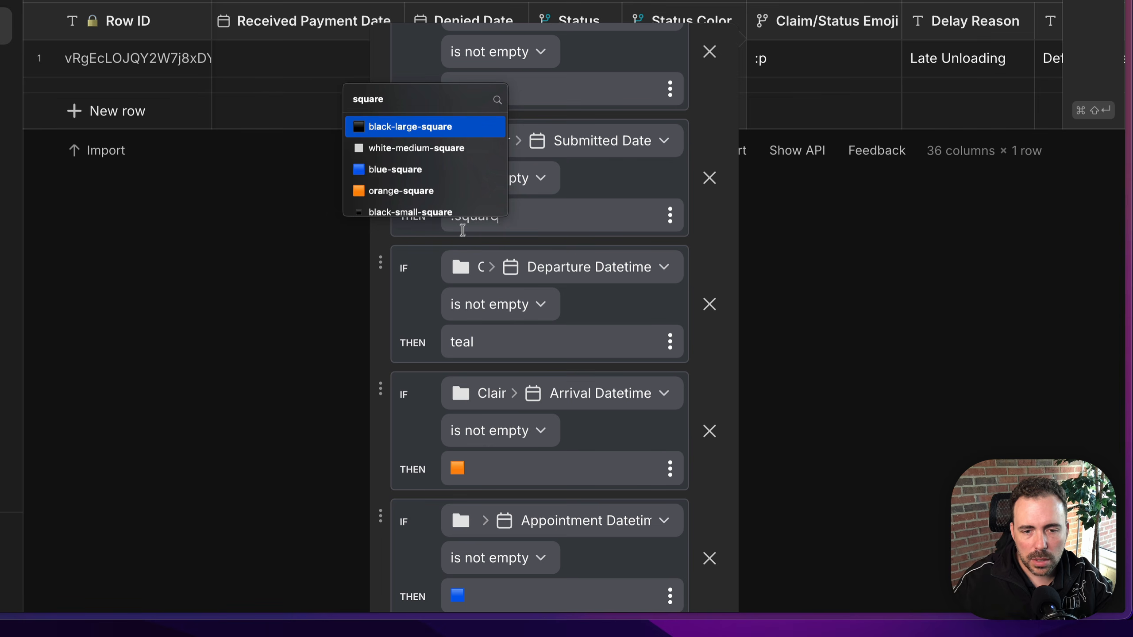
scroll(439, 172, "down", 10)
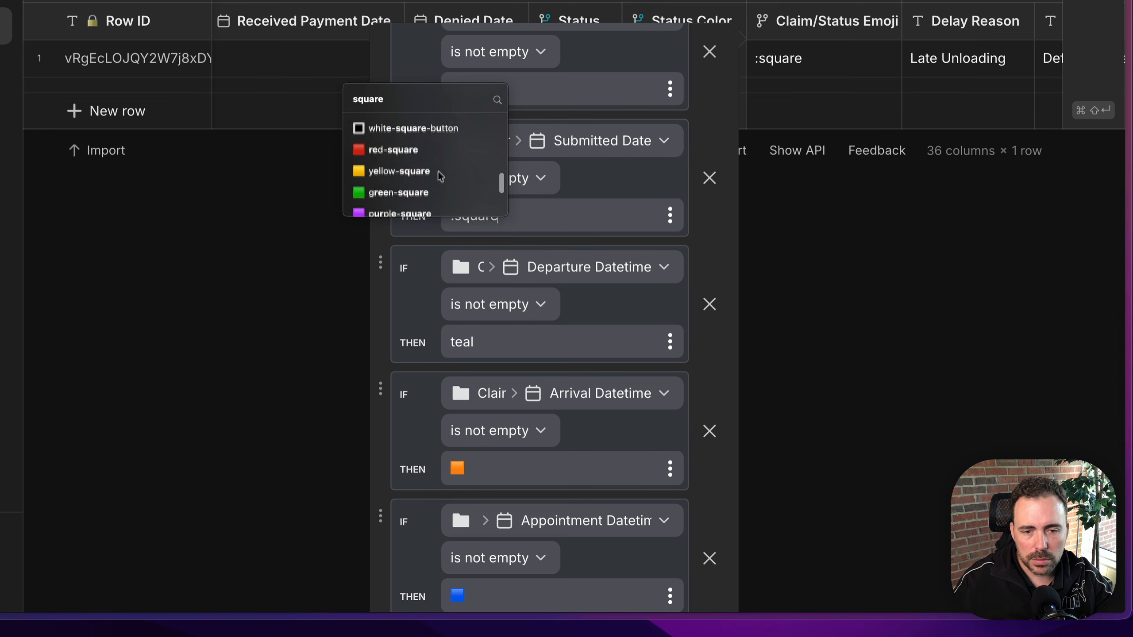
left_click(401, 137)
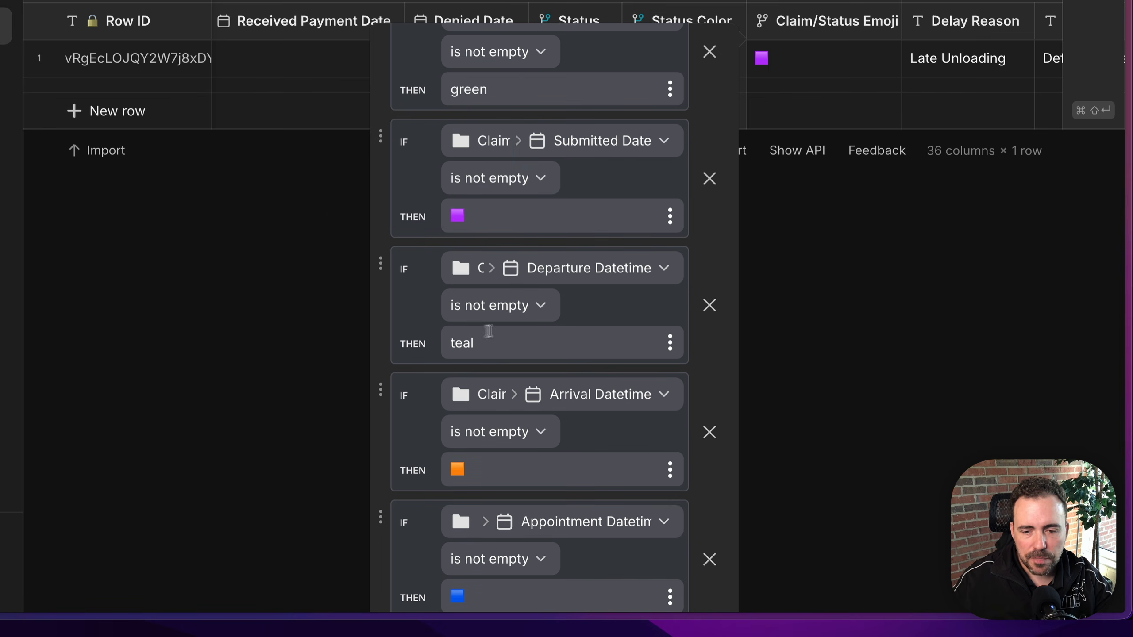
Step: Replace the emoji column's Received Payment Date result with the white-check-mark emoji
scroll(450, 322, "up", 4)
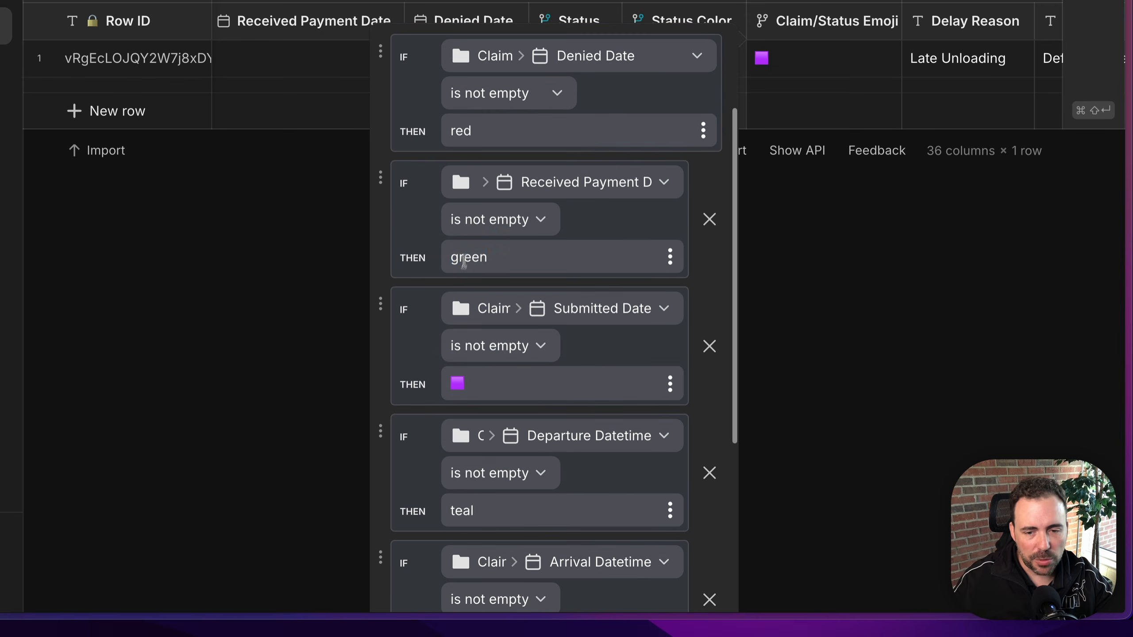
double_click(465, 257)
type(":")
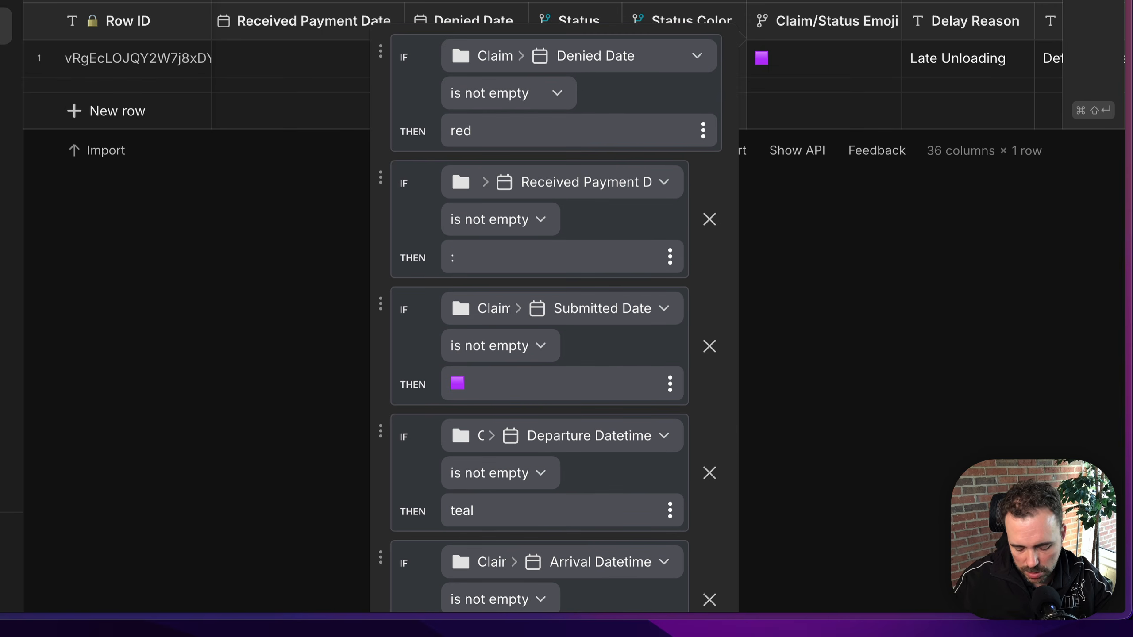
type("squa")
key("BackSpace")
key("BackSpace")
key("BackSpace")
key("BackSpace")
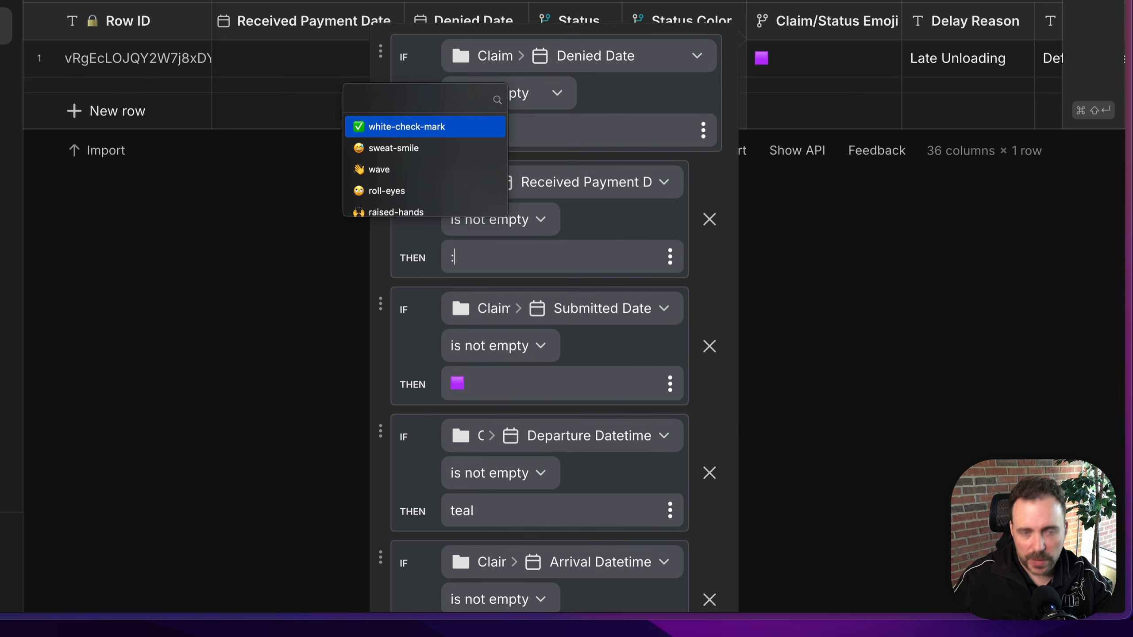
left_click(394, 127)
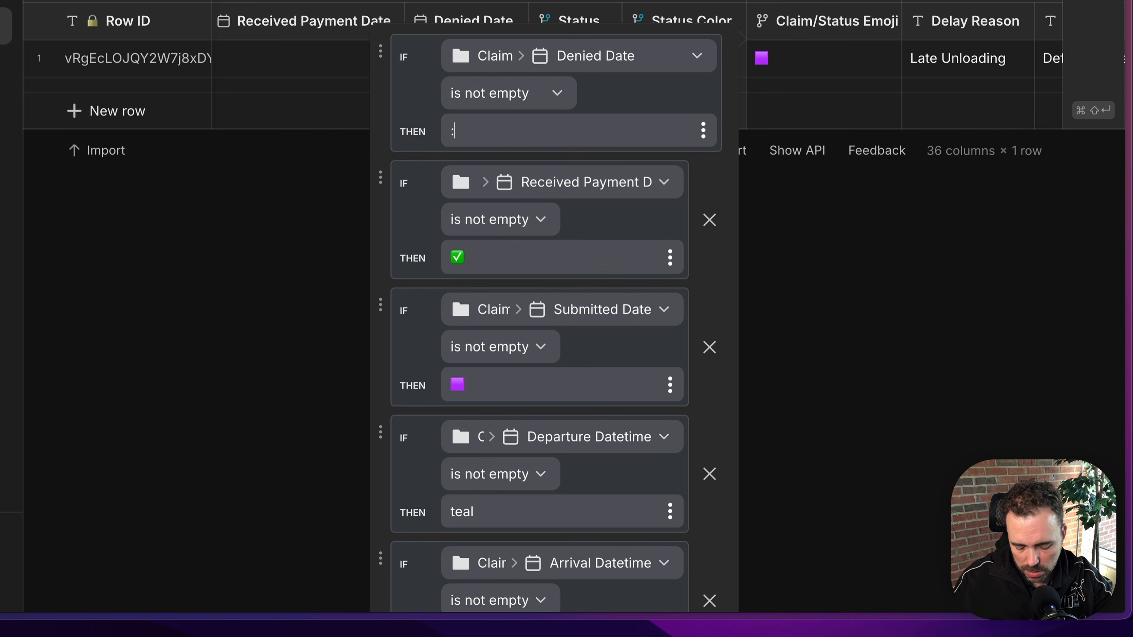
Step: Replace the emoji column's Denied Date result with the red-square emoji
type(":square")
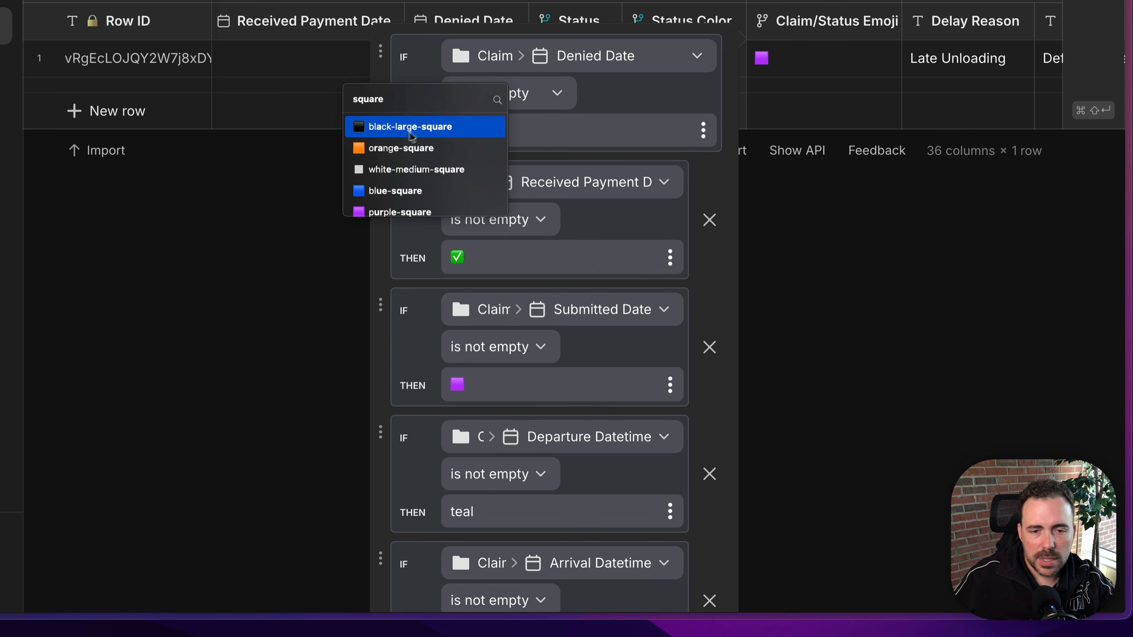
scroll(400, 156, "down", 1)
scroll(398, 153, "down", 3)
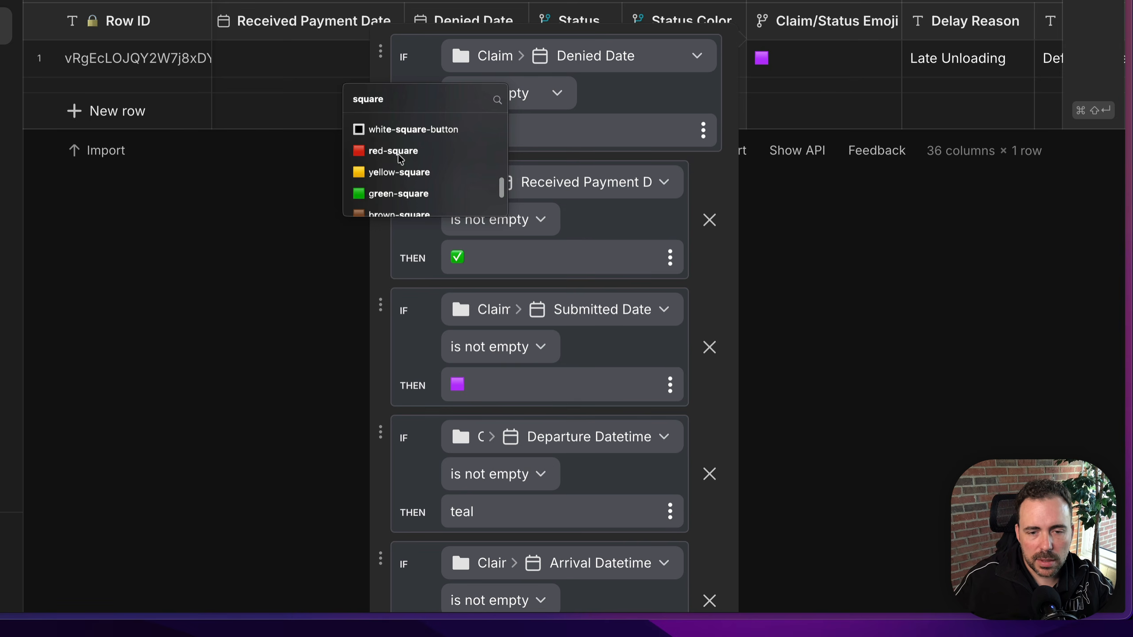
scroll(396, 151, "down", 3)
scroll(394, 141, "up", 3)
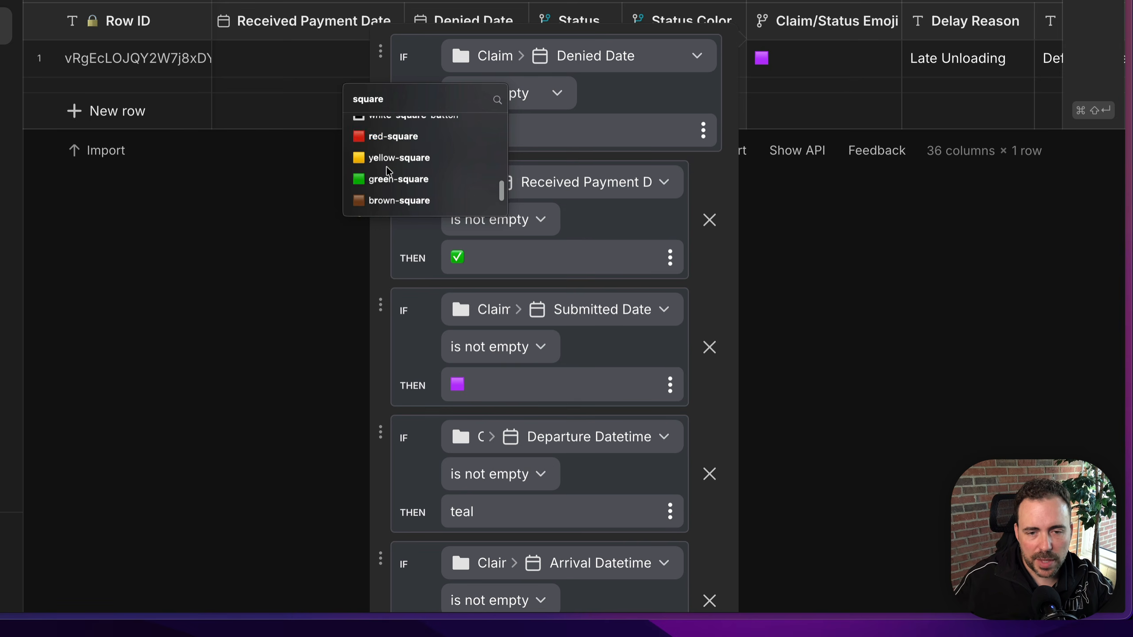
left_click(394, 139)
Step: Replace the emoji column's Departure Datetime result with the brown-square emoji and save the column
scroll(468, 424, "down", 3)
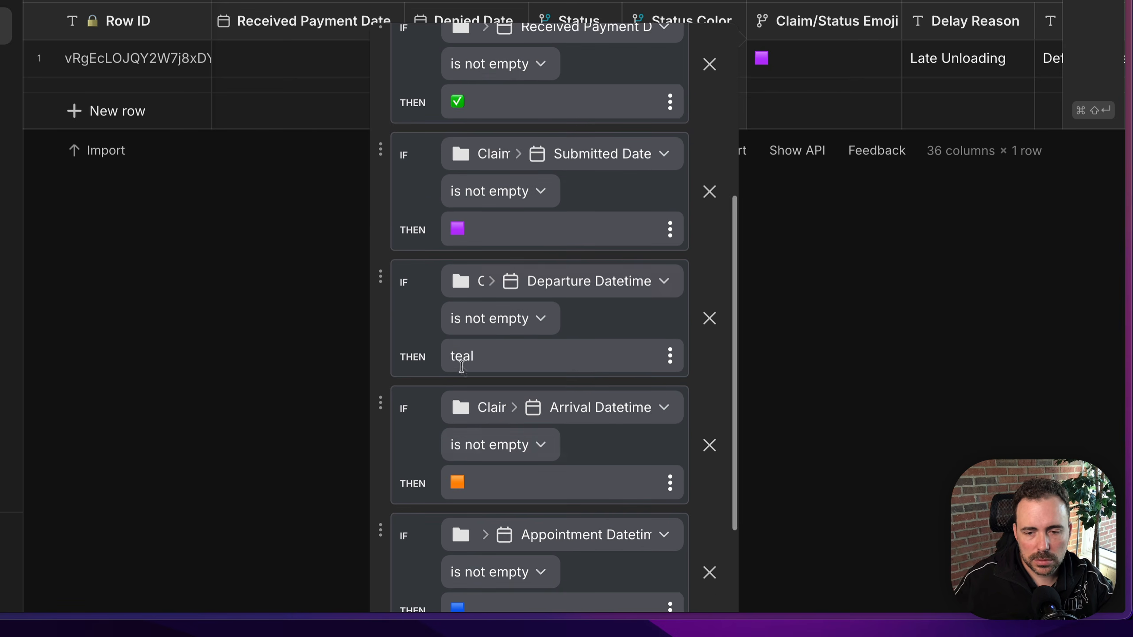
double_click(457, 360)
type(":")
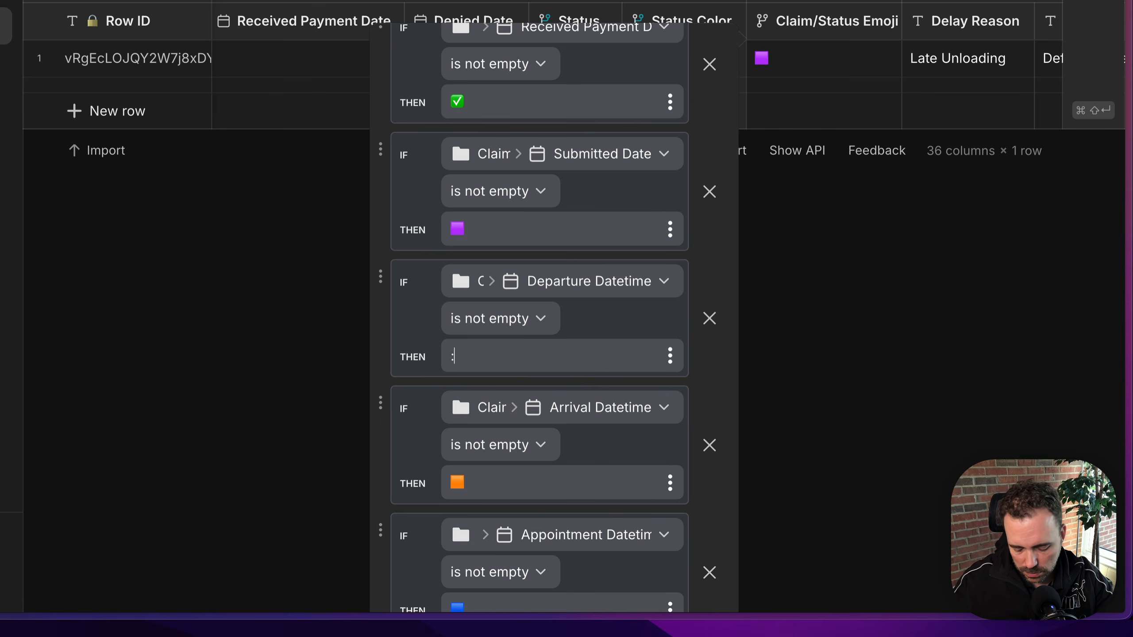
type("brt")
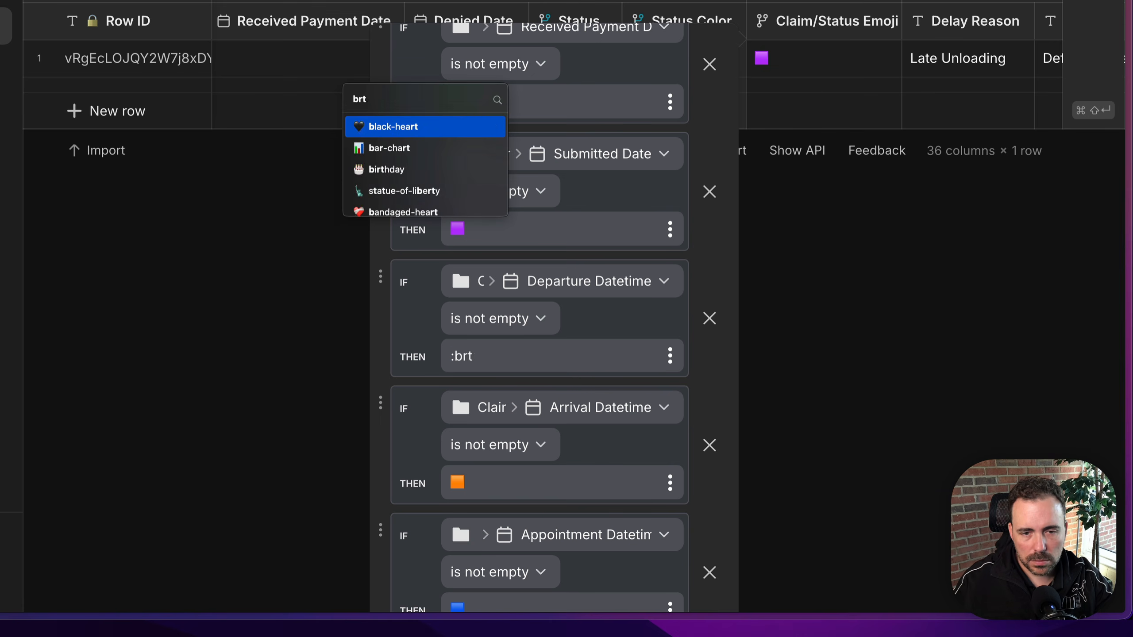
key("BackSpace")
key("BackSpace")
type("rown")
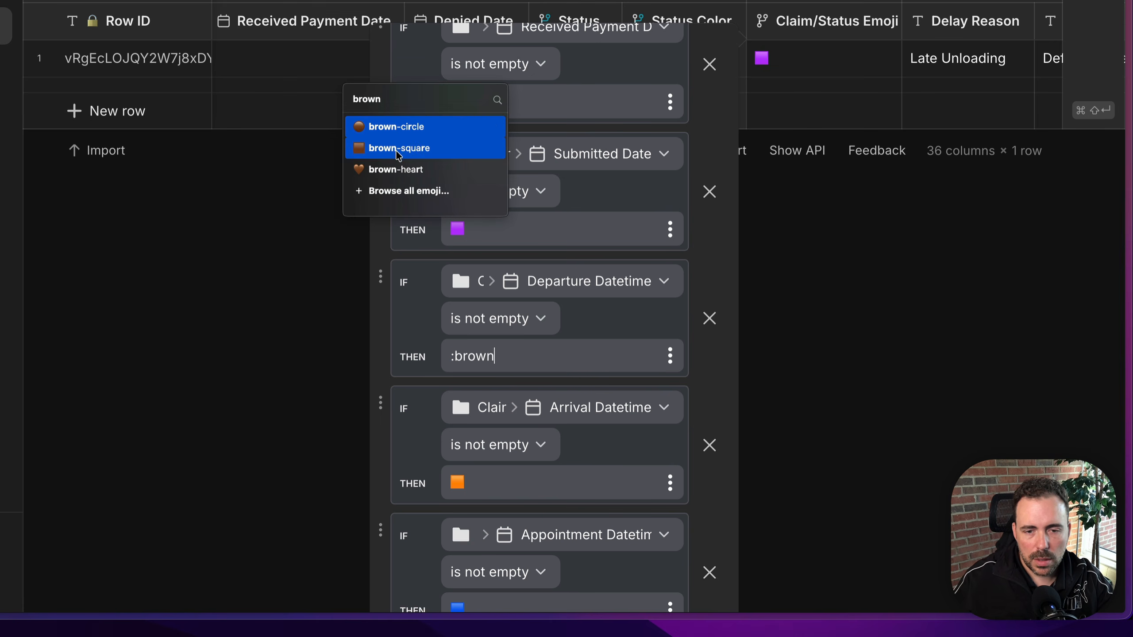
left_click(375, 149)
scroll(540, 432, "down", 4)
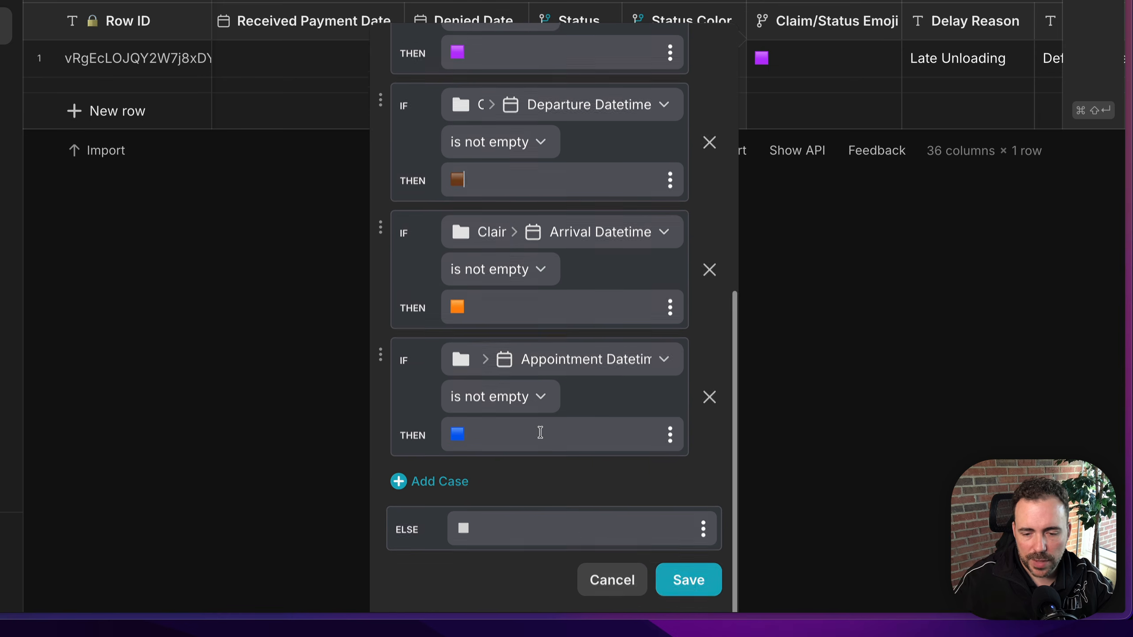
left_click(689, 580)
Step: Set the Status Color column's Departure Datetime result to brown and save the column
left_click(683, 22)
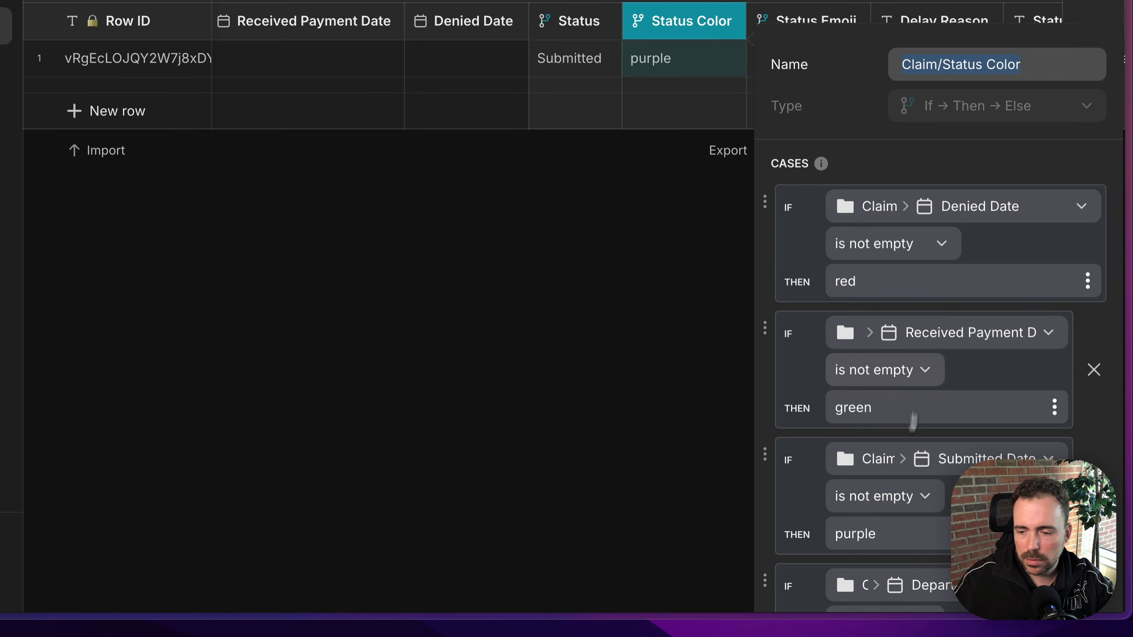
scroll(910, 415, "down", 4)
left_click_drag(868, 478, 833, 477)
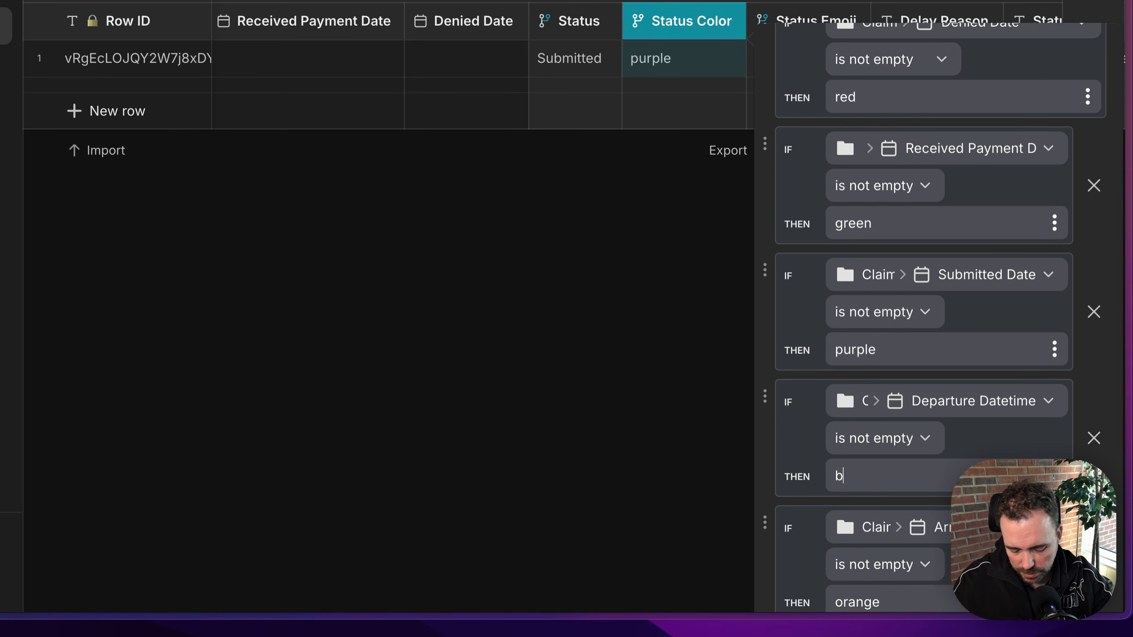
scroll(904, 456, "down", 6)
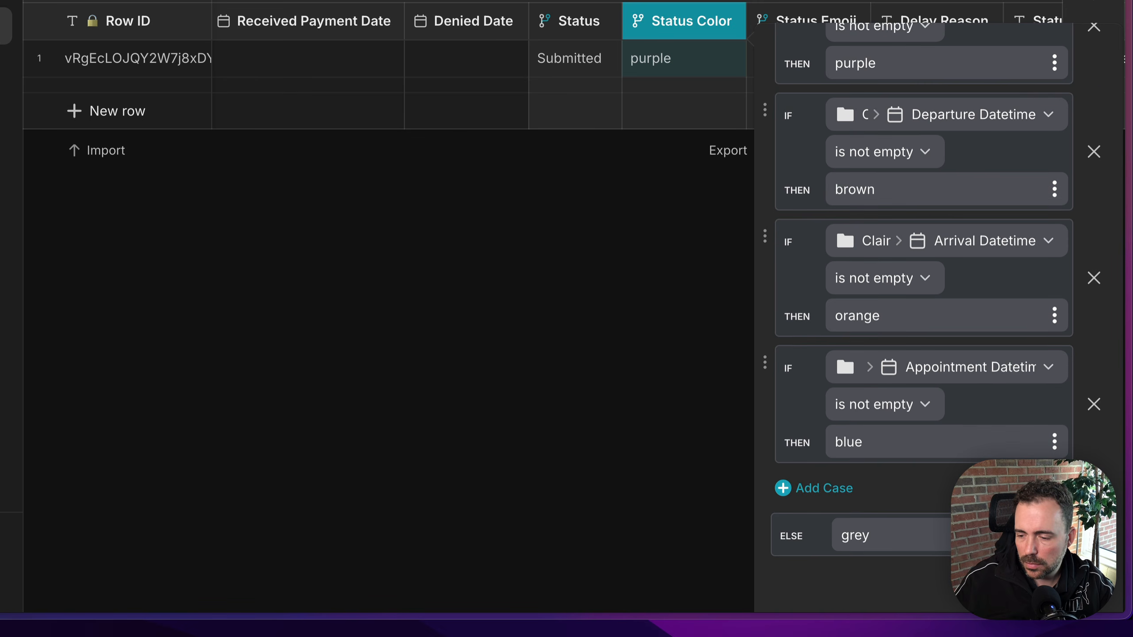
left_click(1066, 580)
Step: Review the claim row's values in the Status, Status Color and Status Emoji columns
left_click_drag(809, 64, 609, 66)
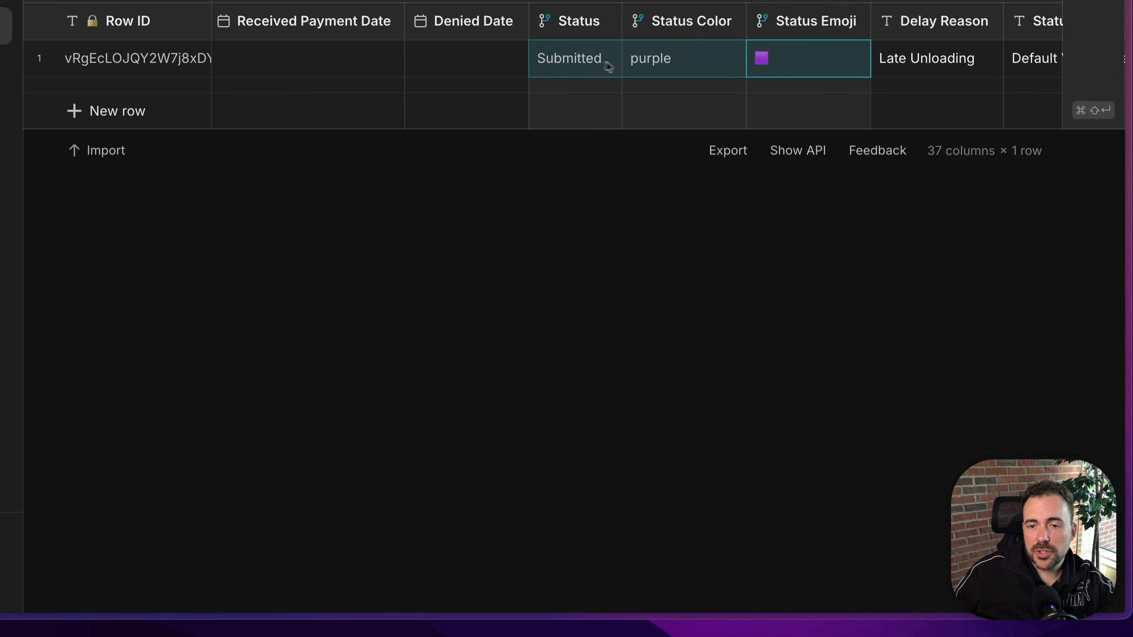
left_click(572, 64)
left_click(831, 61)
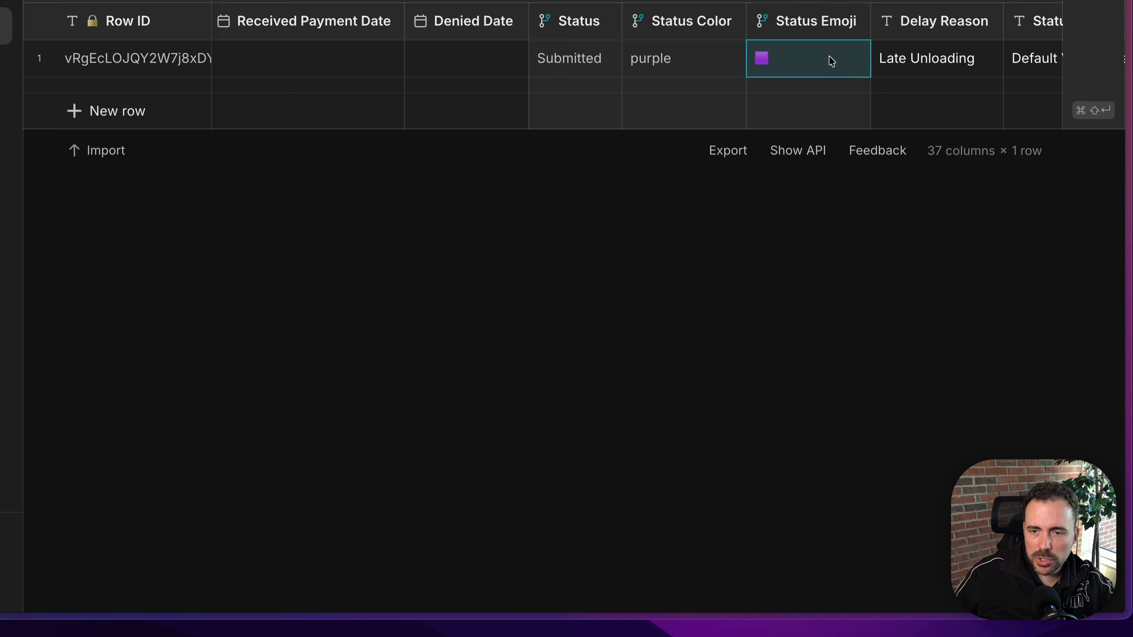
left_click(681, 63)
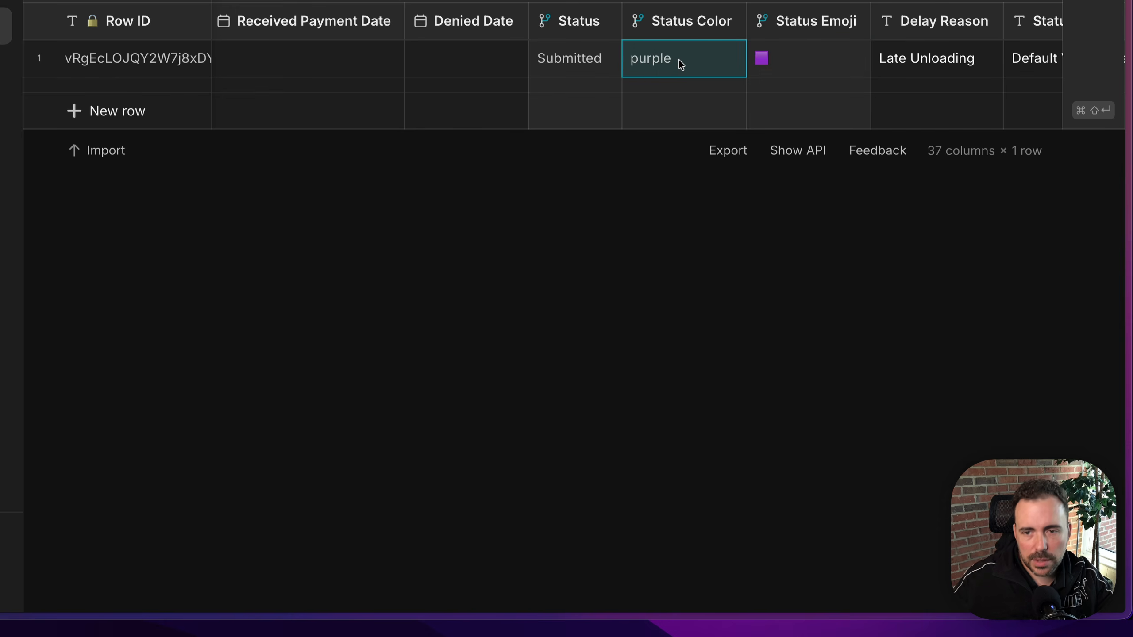
left_click_drag(598, 66, 763, 59)
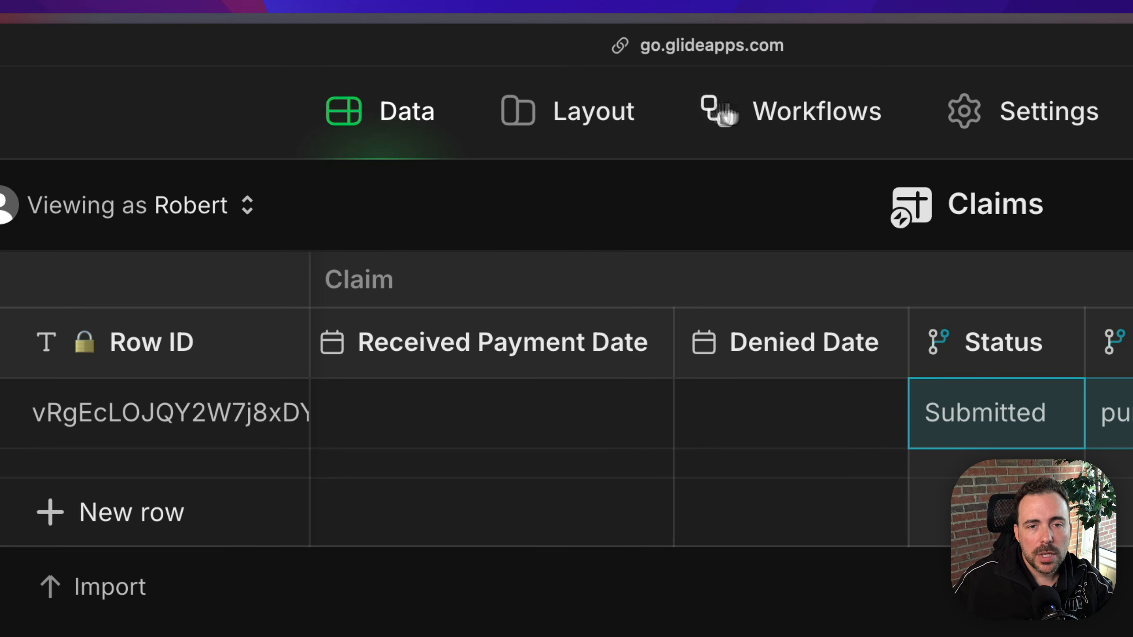
left_click(994, 417)
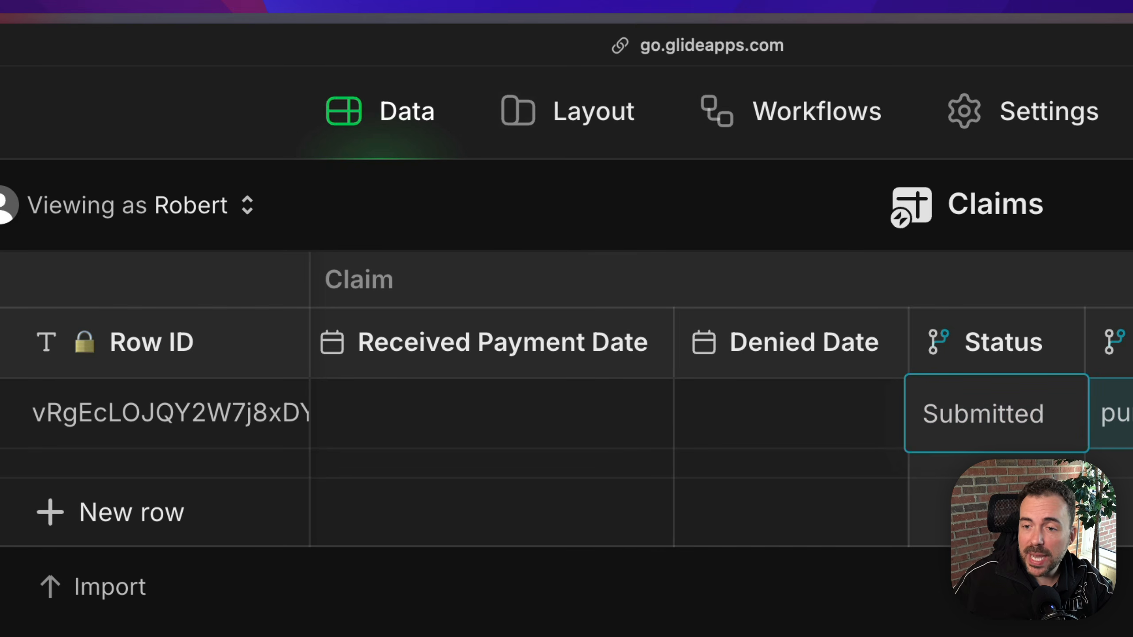
Step: Go to the app's layout and examine the option settings of the Recent Claims custom collection
left_click(600, 124)
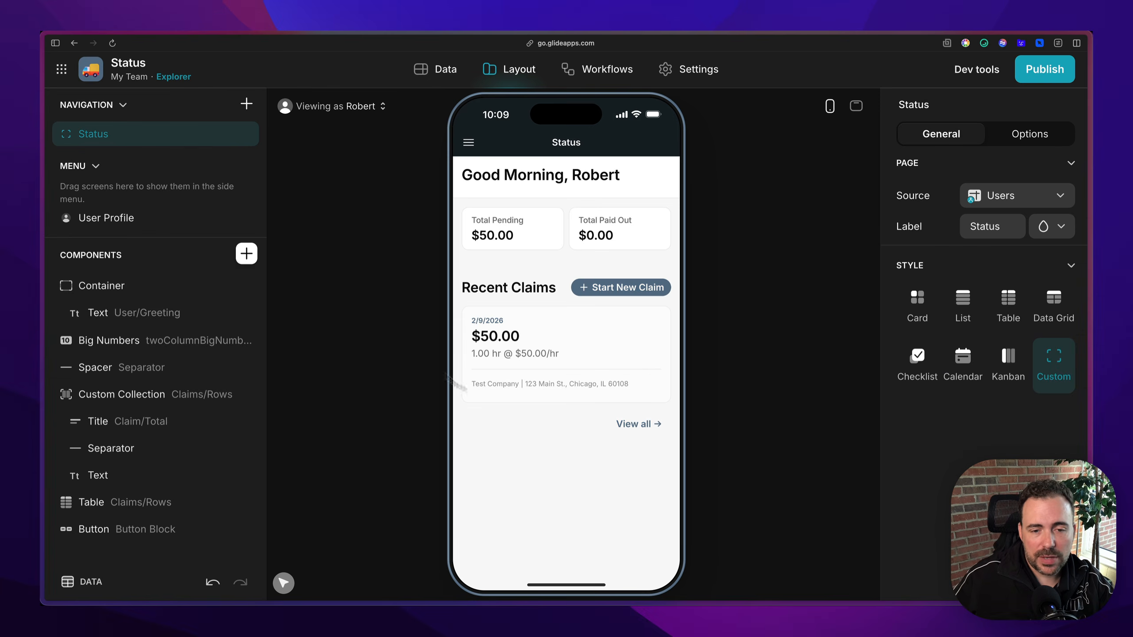
left_click(501, 291)
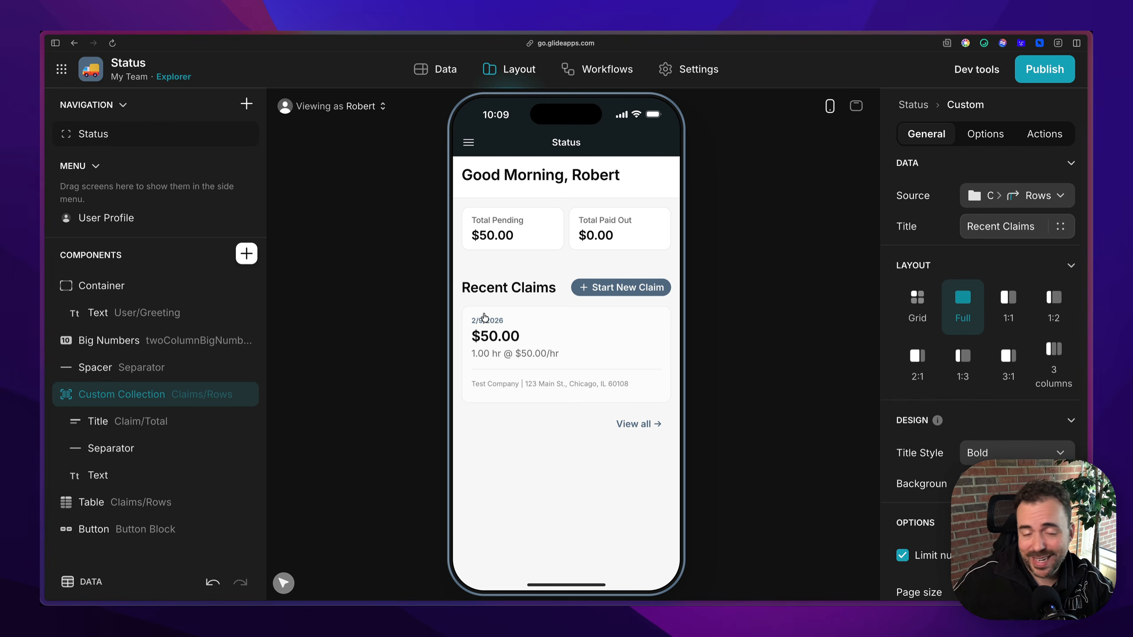
left_click(987, 134)
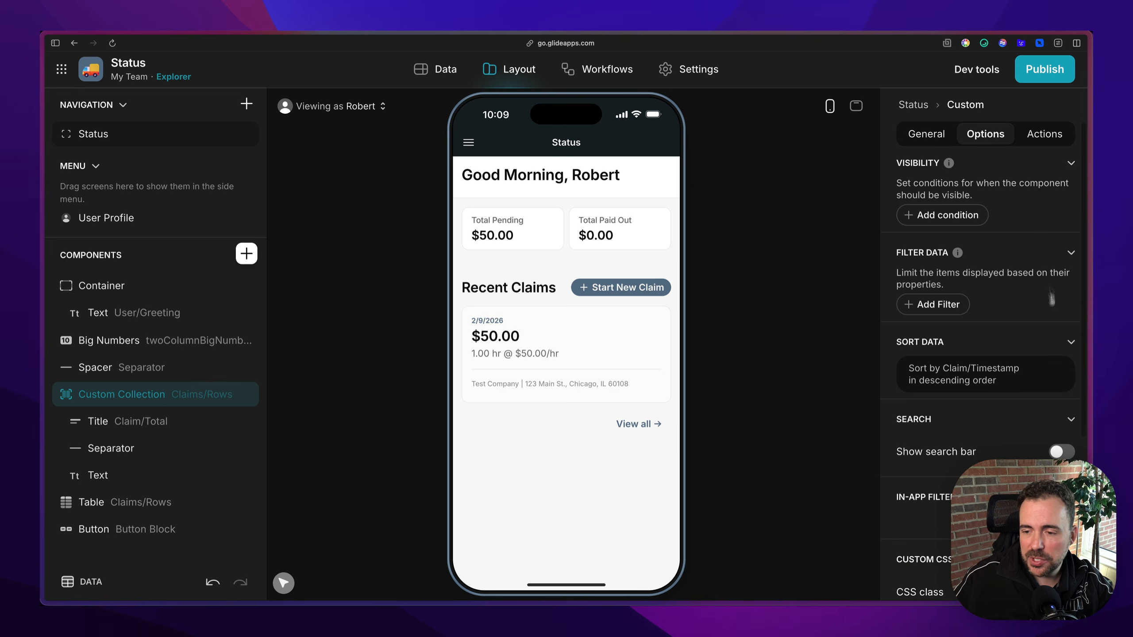
scroll(1010, 367, "down", 5)
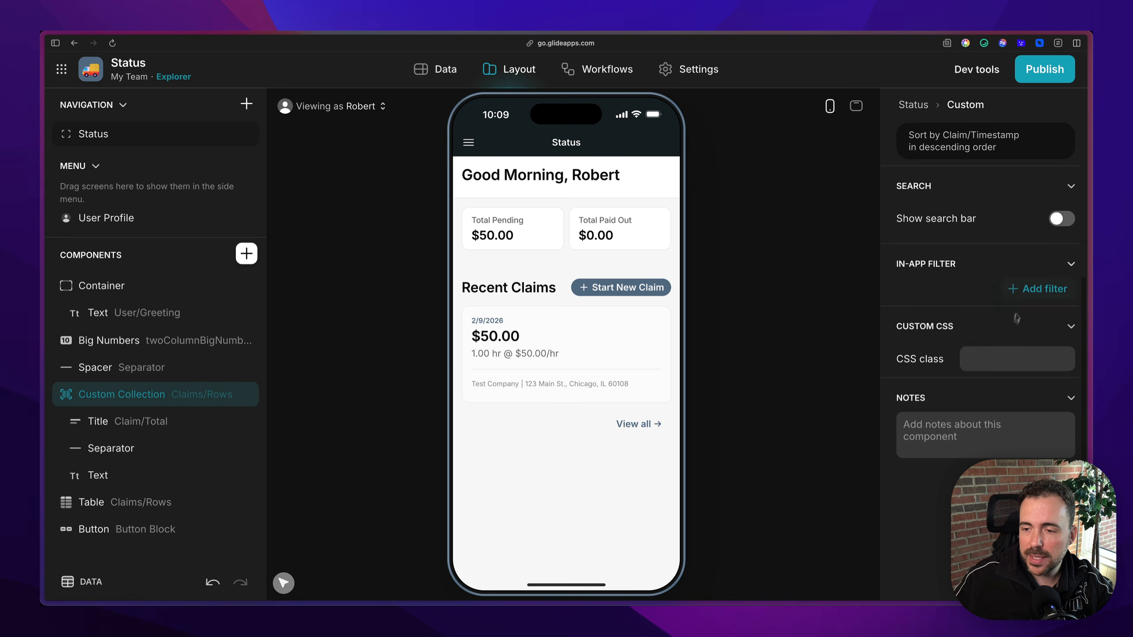
scroll(982, 323, "up", 3)
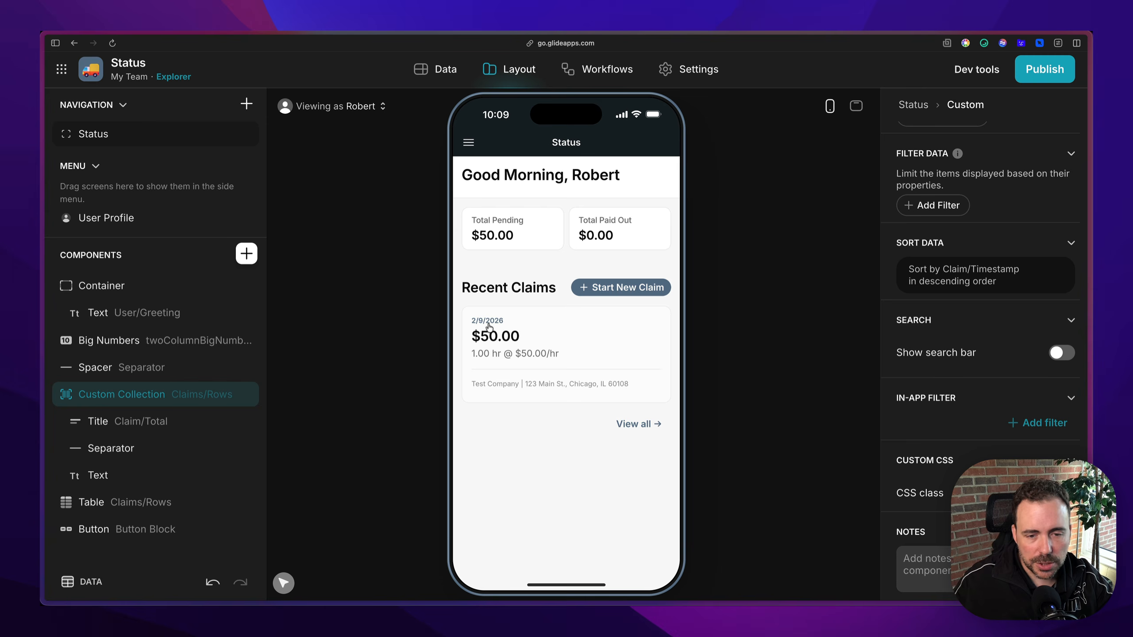
Step: Remove the visibility condition from the Claims/Rows table component on the Status screen
left_click(118, 502)
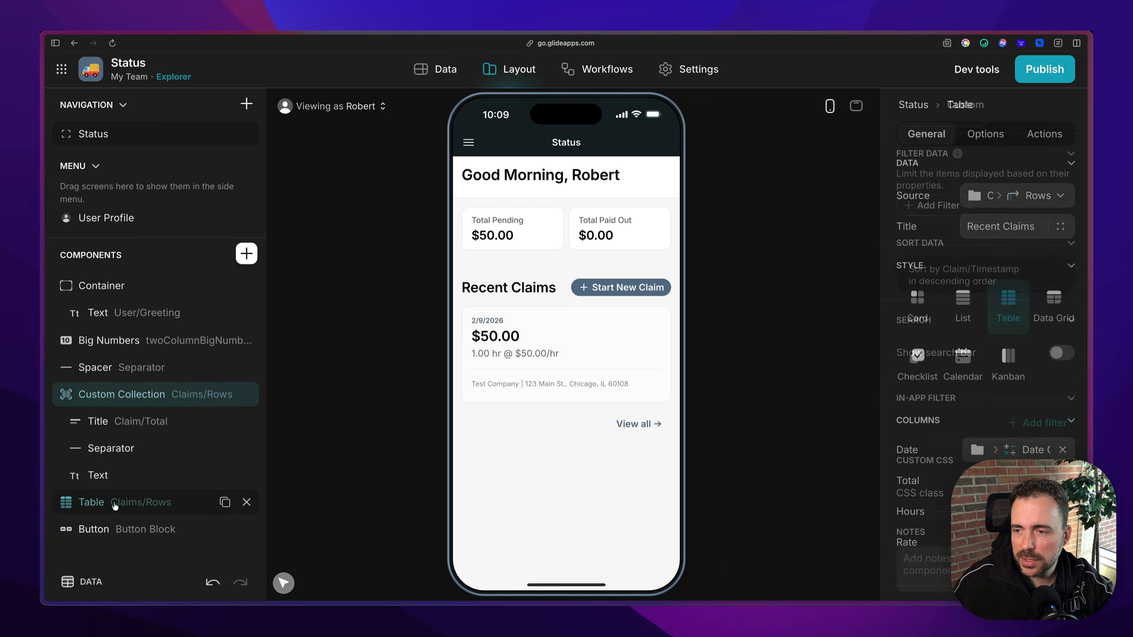
left_click(986, 135)
left_click(1026, 206)
left_click(1063, 267)
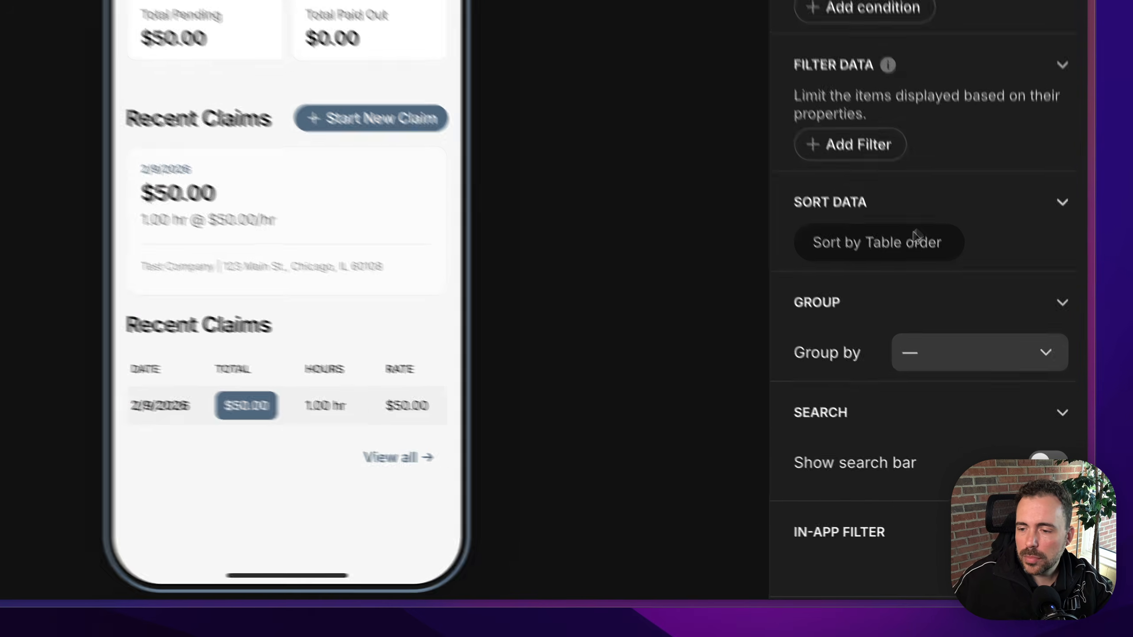
Step: Try grouping the Recent Claims table by the claim's Status and clear the grouping again
left_click(1007, 444)
mouse_move(859, 265)
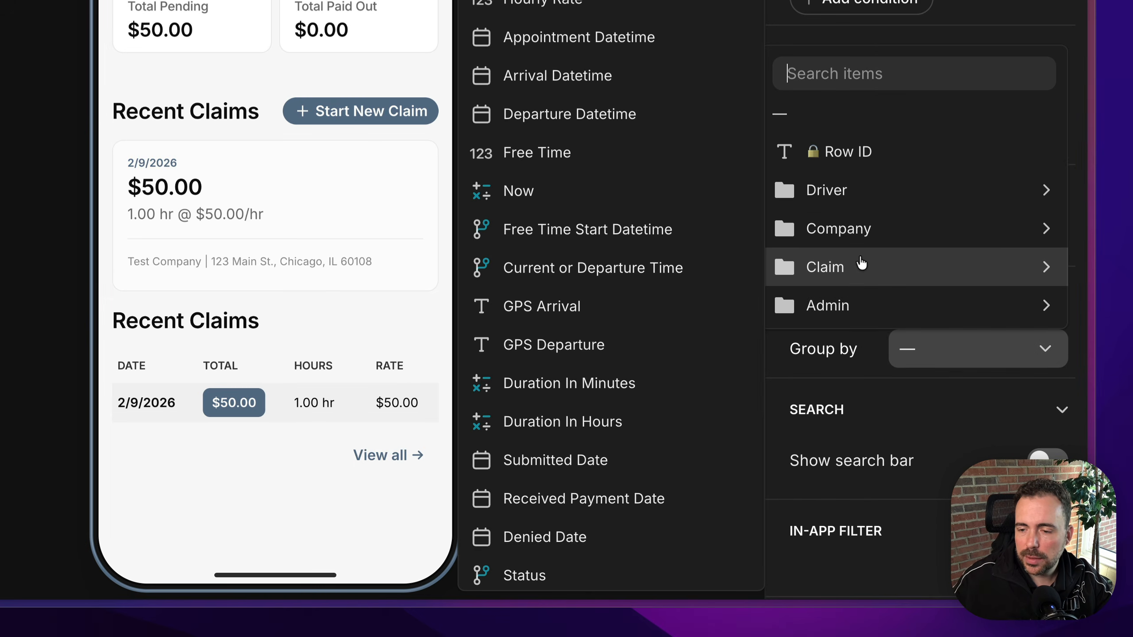
left_click(644, 572)
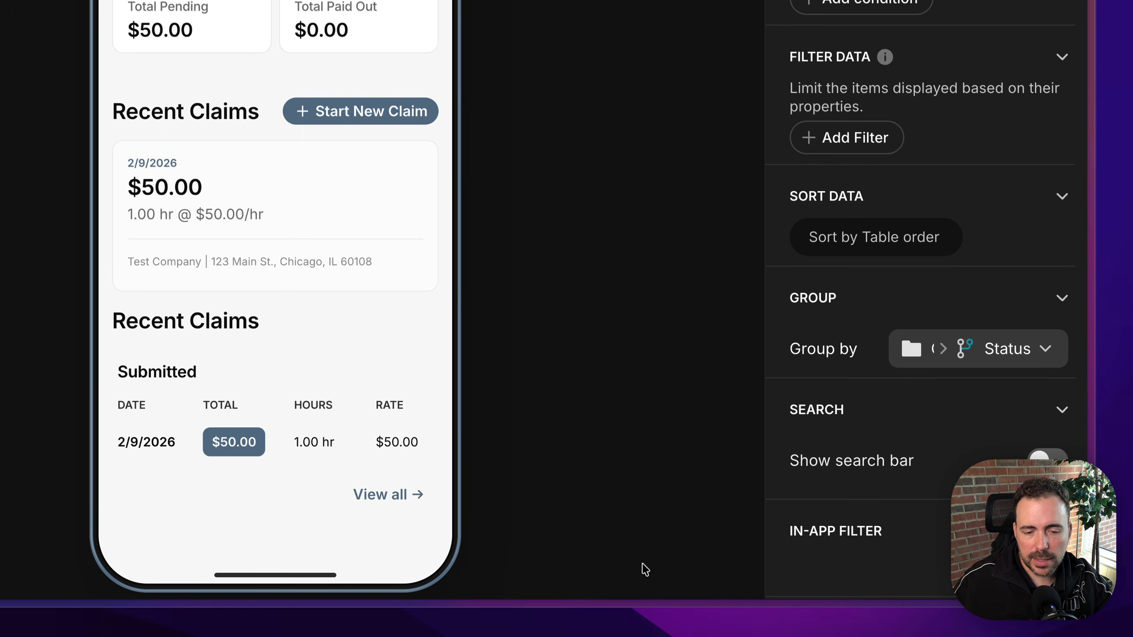
left_click_drag(105, 374, 222, 372)
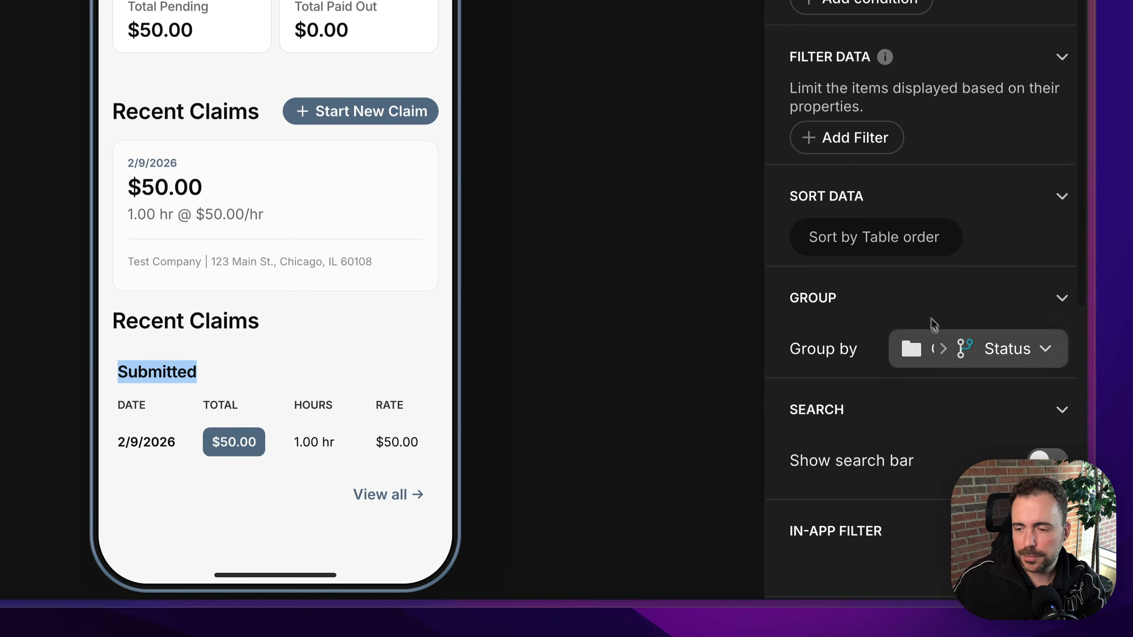
left_click(983, 355)
left_click(824, 126)
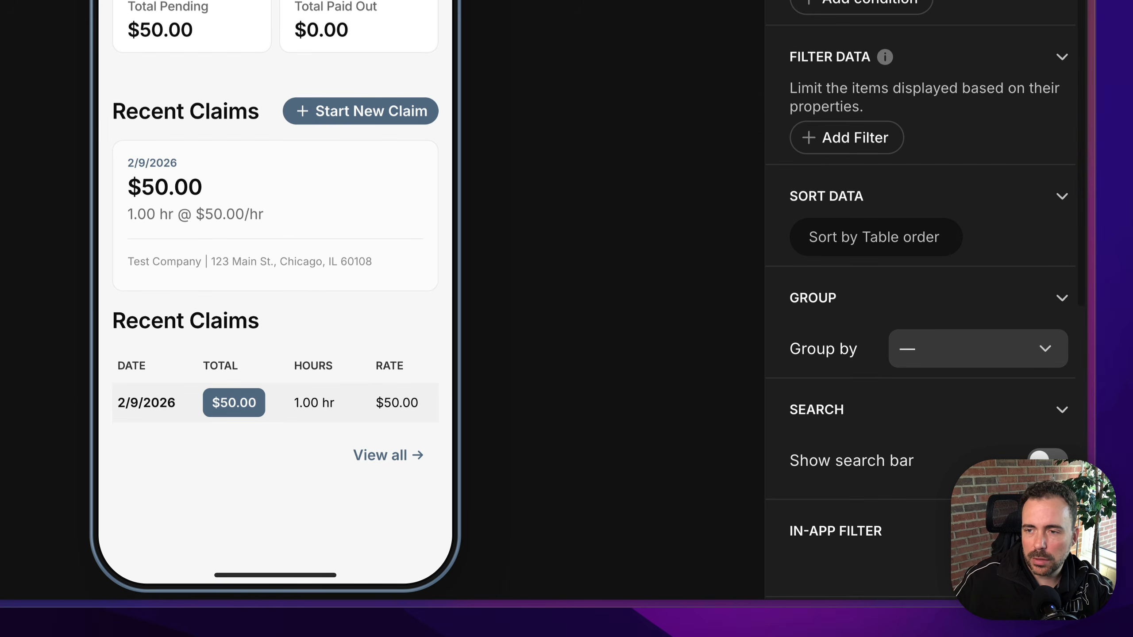
Step: Add a Tag column showing Claim/Status to the Recent Claims table and place it before the Date column
scroll(922, 268, "up", 10)
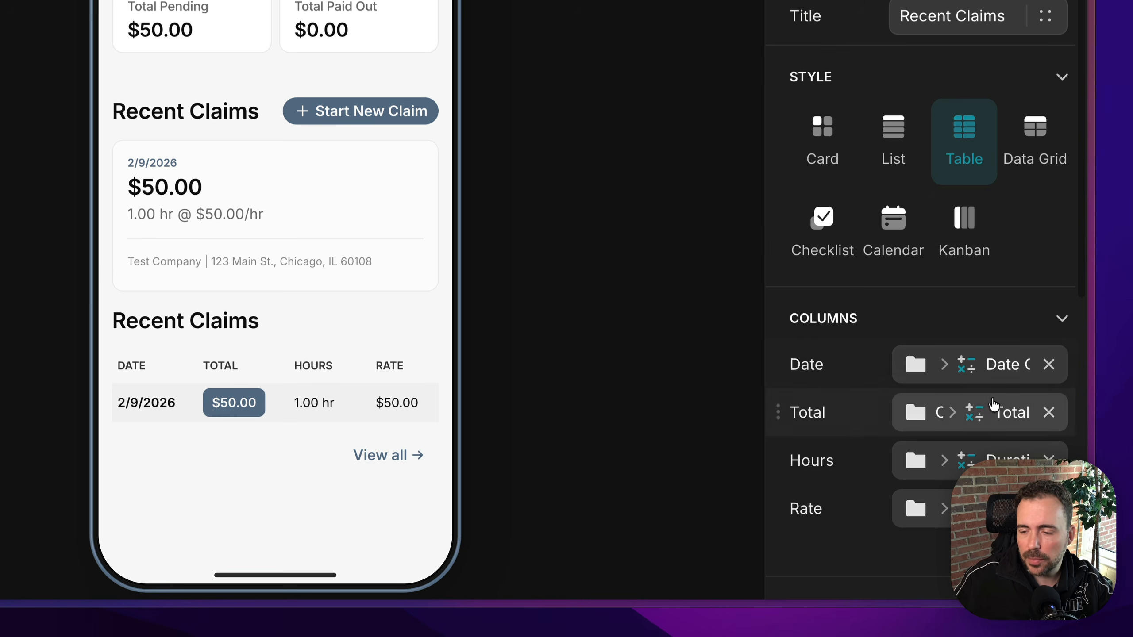
scroll(991, 308, "down", 5)
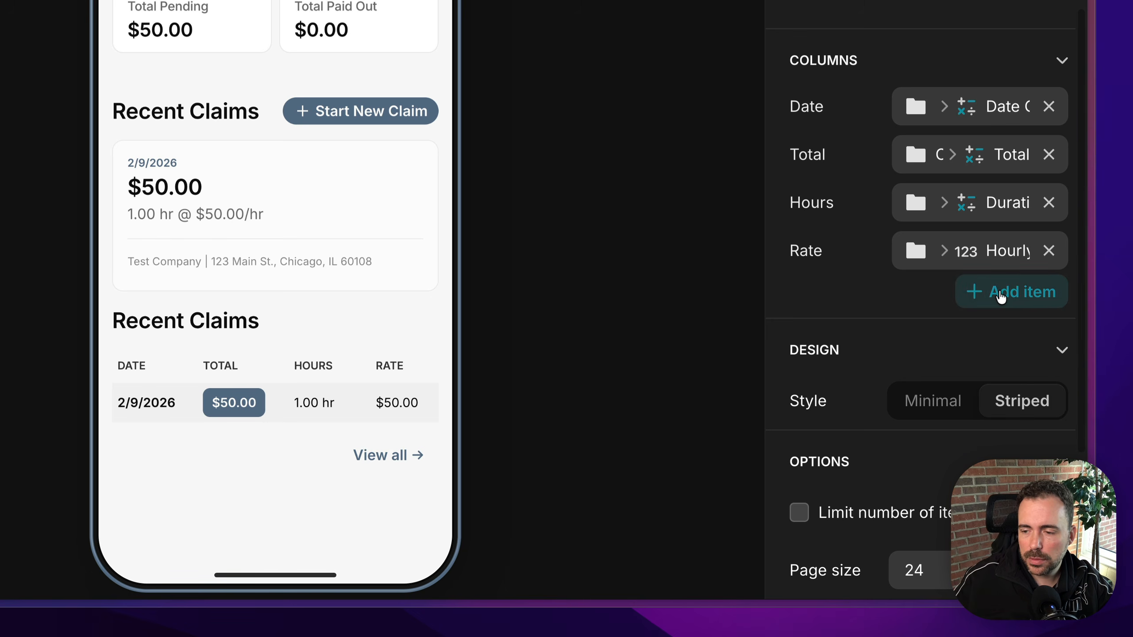
left_click(1002, 295)
left_click(581, 360)
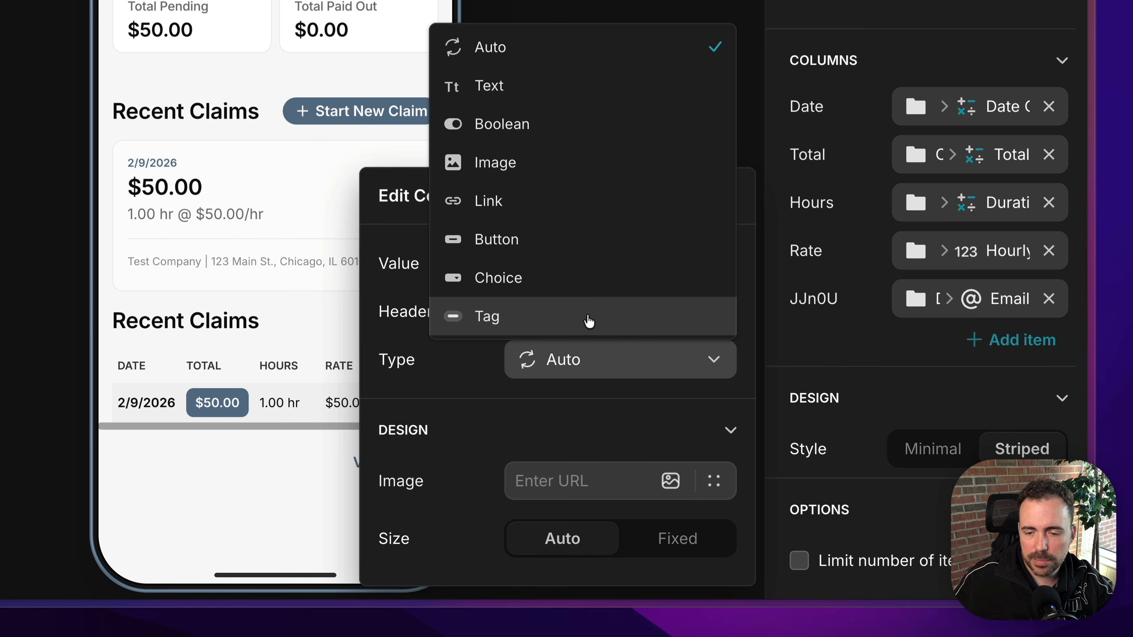
left_click(589, 321)
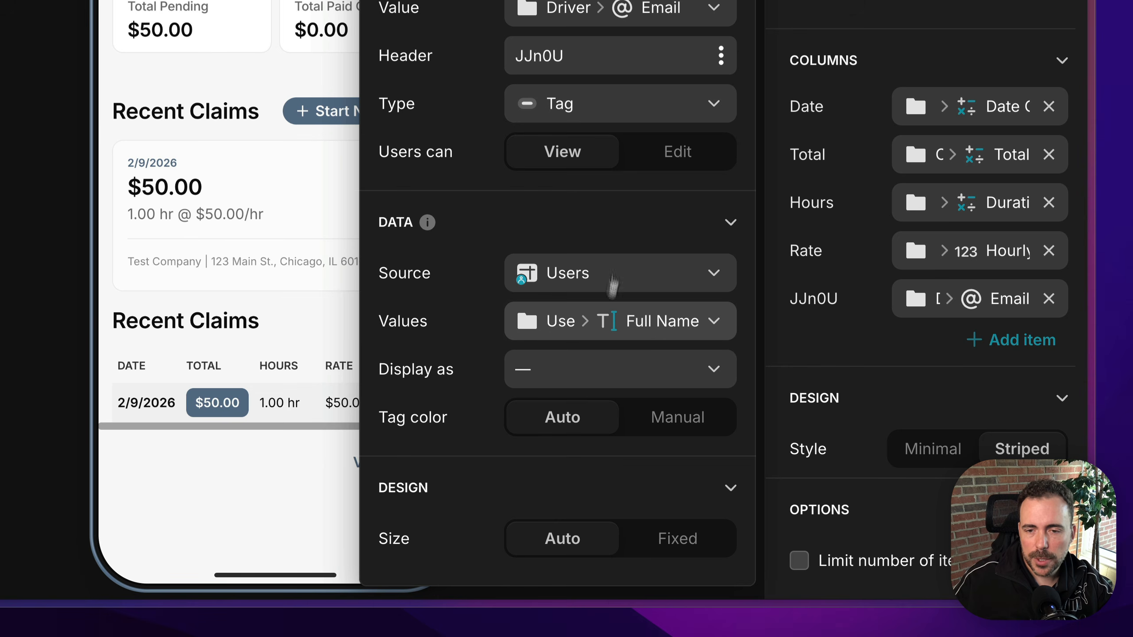
left_click(571, 22)
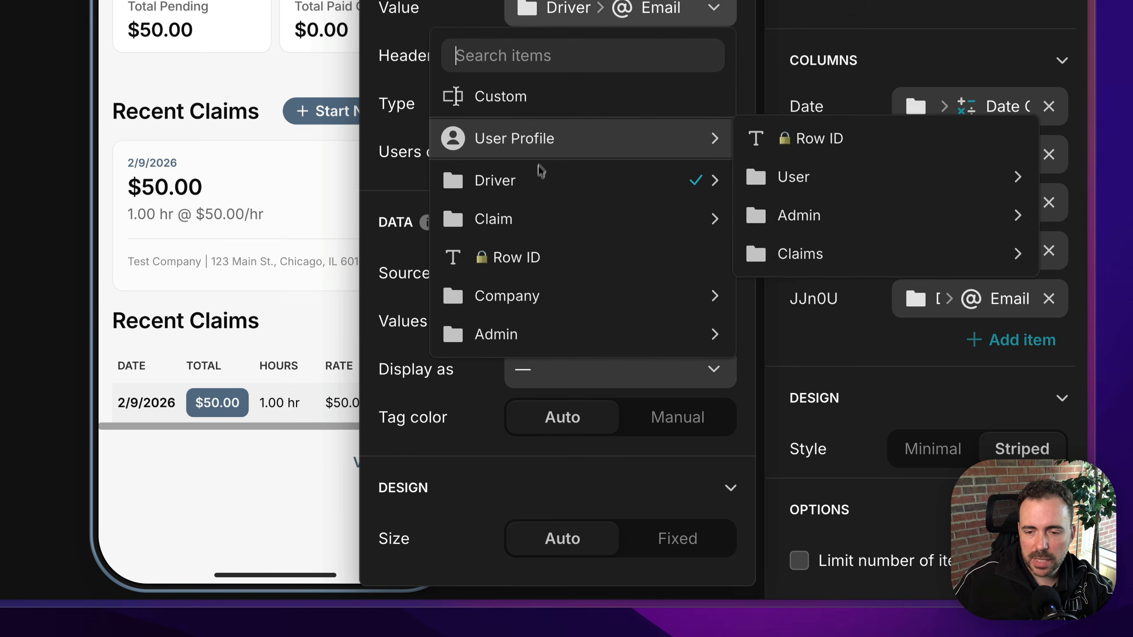
mouse_move(530, 221)
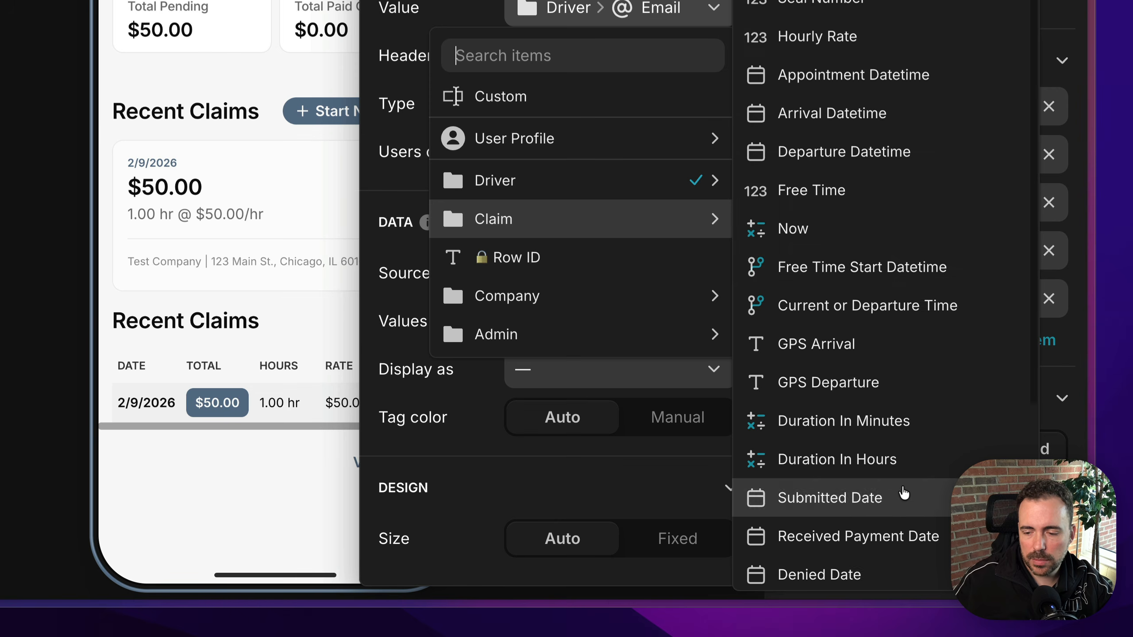
scroll(888, 493, "down", 5)
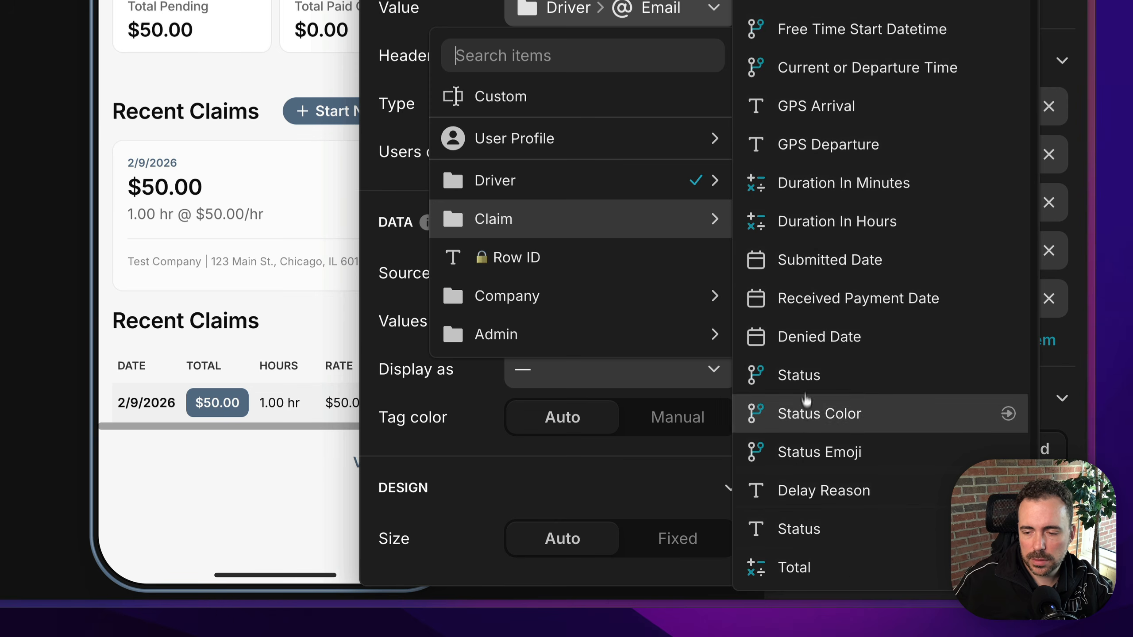
left_click(803, 378)
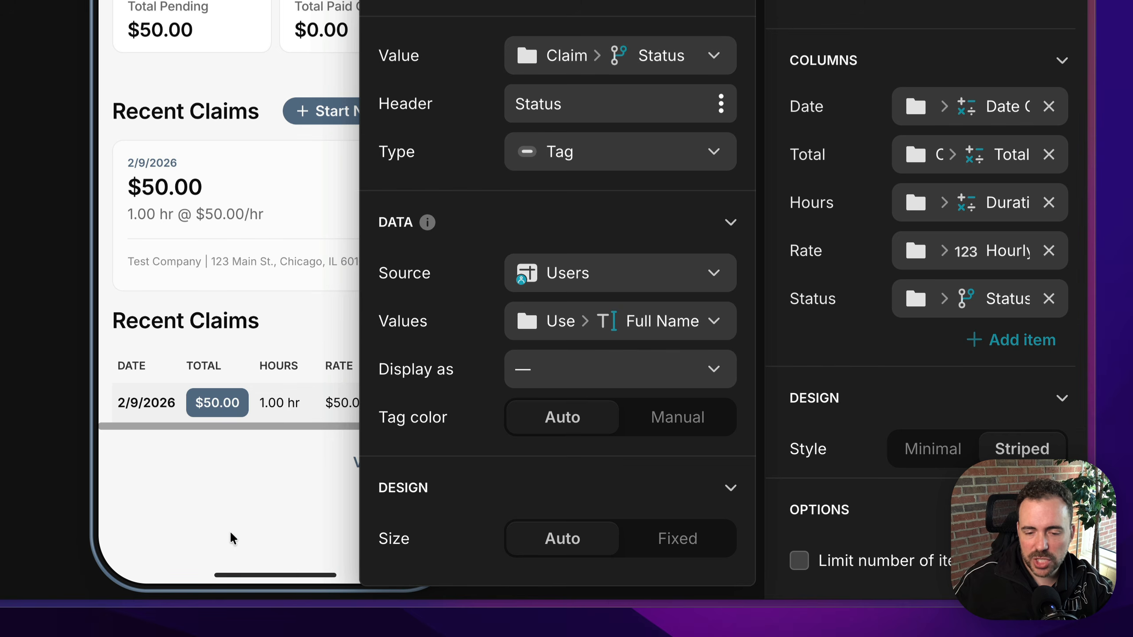
left_click(241, 507)
left_click_drag(788, 302, 777, 103)
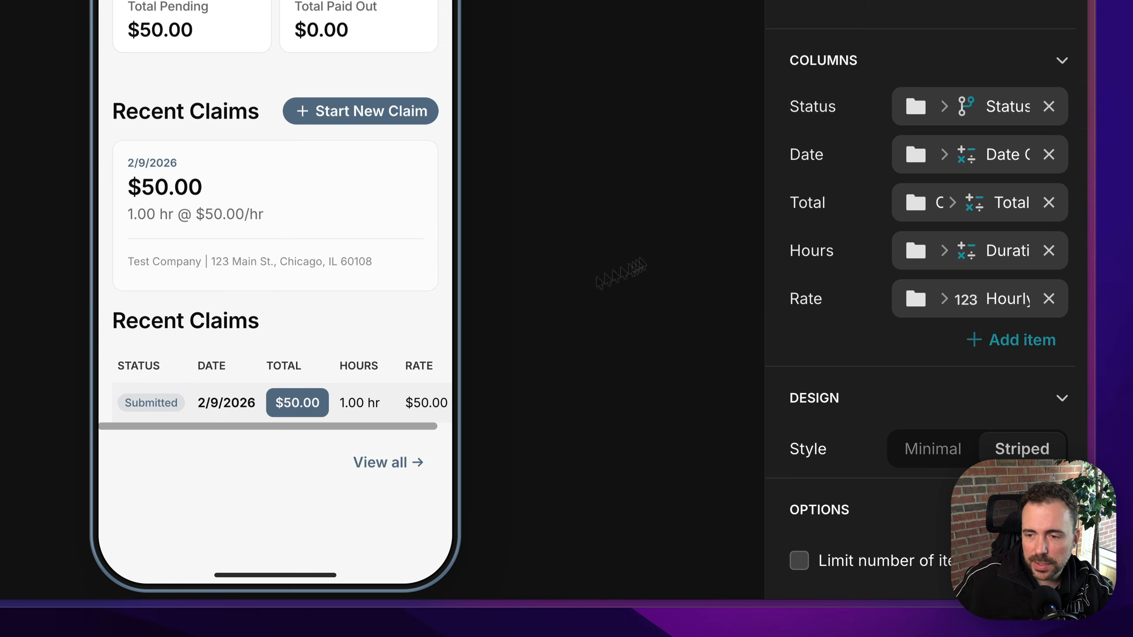
Step: Set the Status tag column's data source to Claims and its values to Claim/Status, leaving Display as empty
left_click(827, 111)
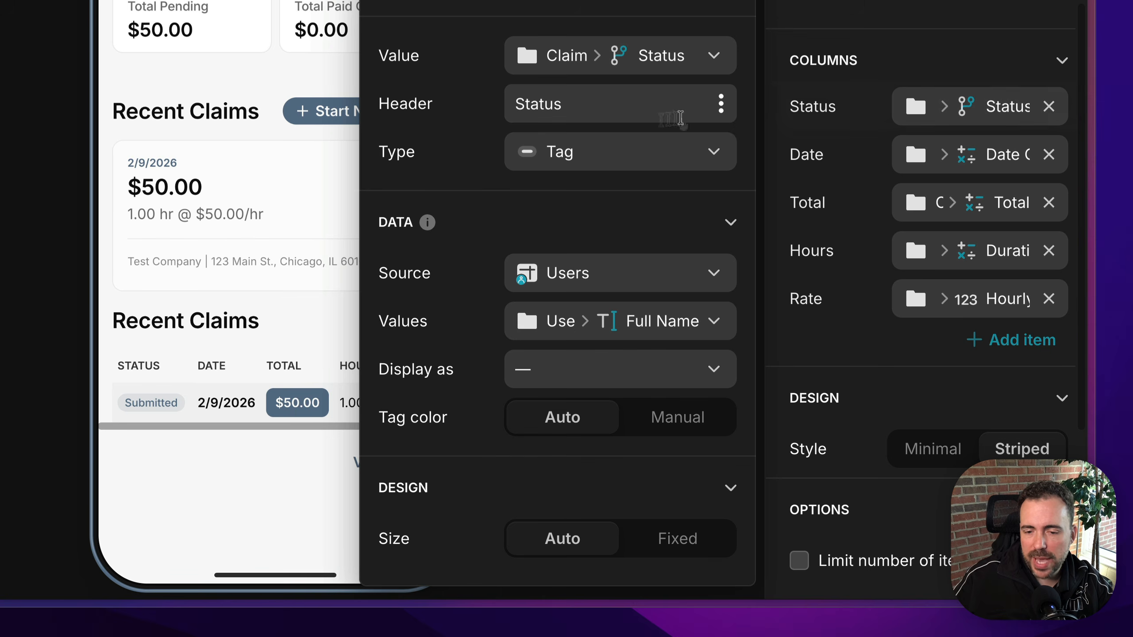
left_click(566, 275)
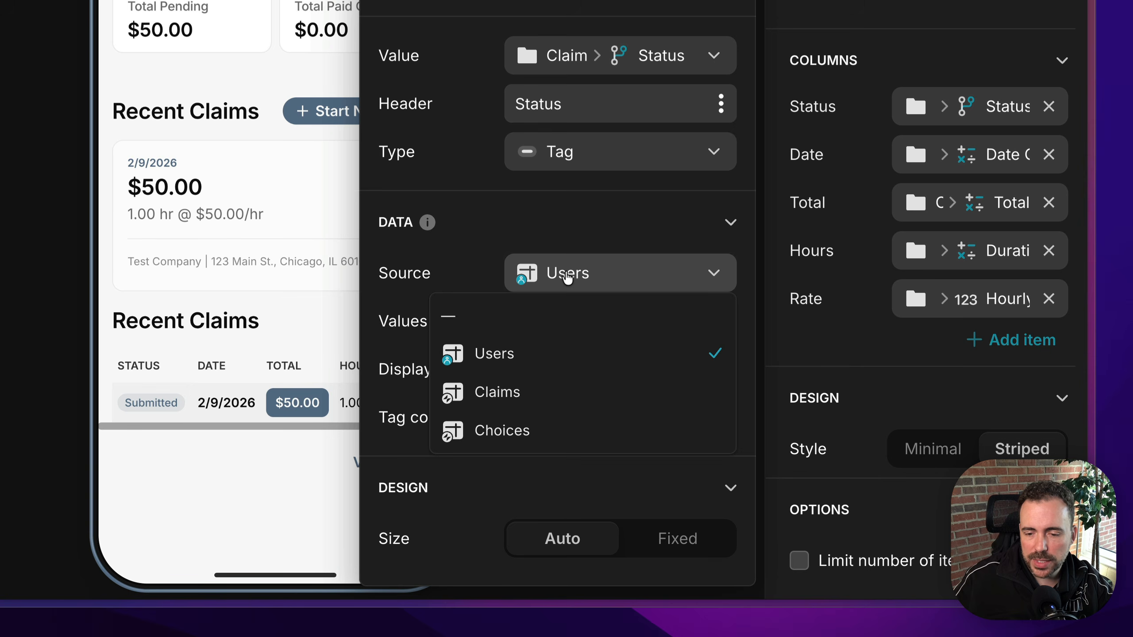
left_click(549, 403)
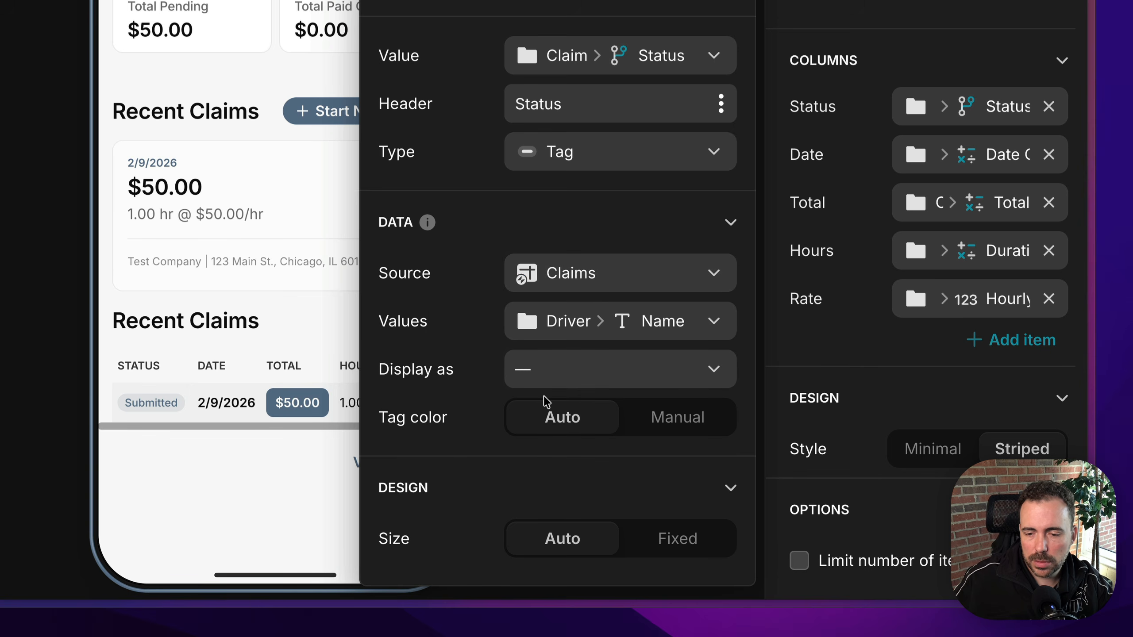
left_click(558, 328)
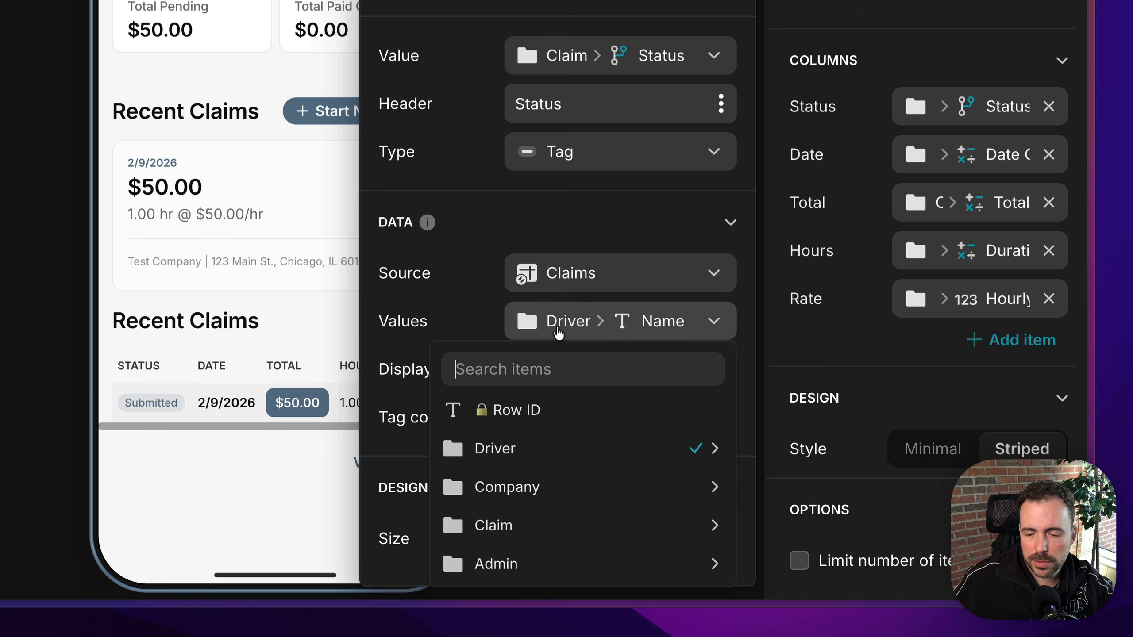
mouse_move(714, 522)
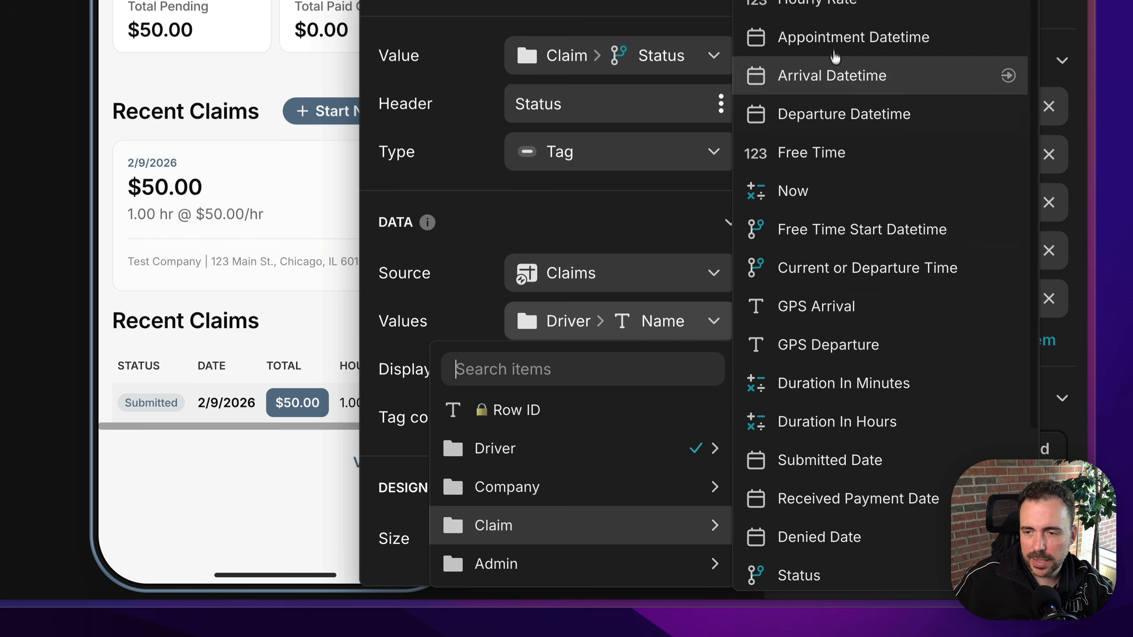
scroll(798, 496, "down", 2)
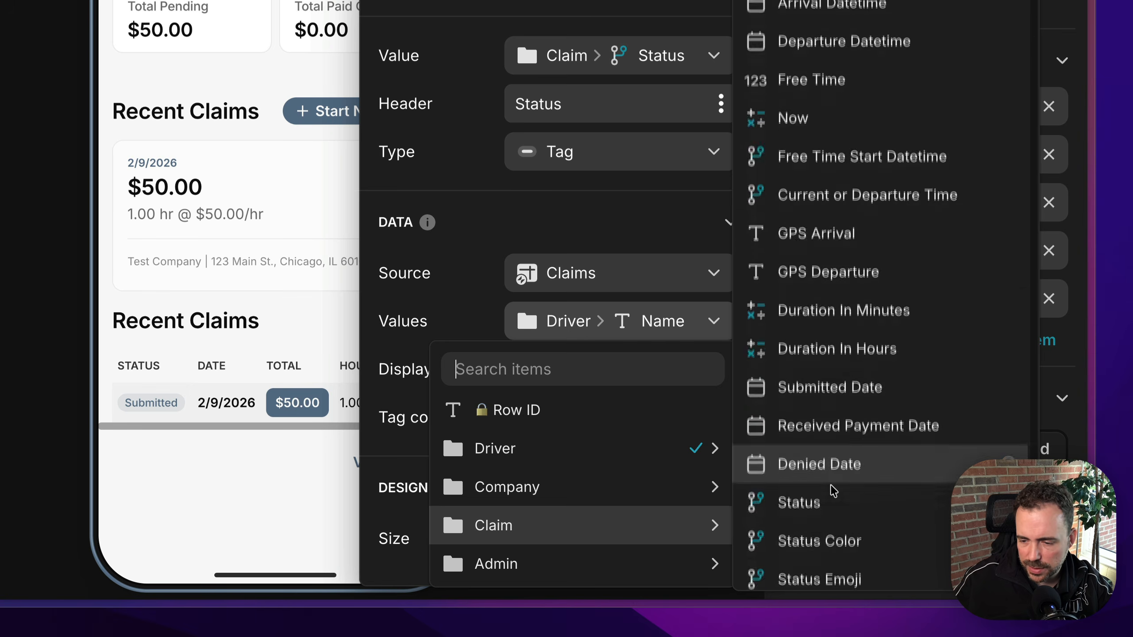
left_click(797, 502)
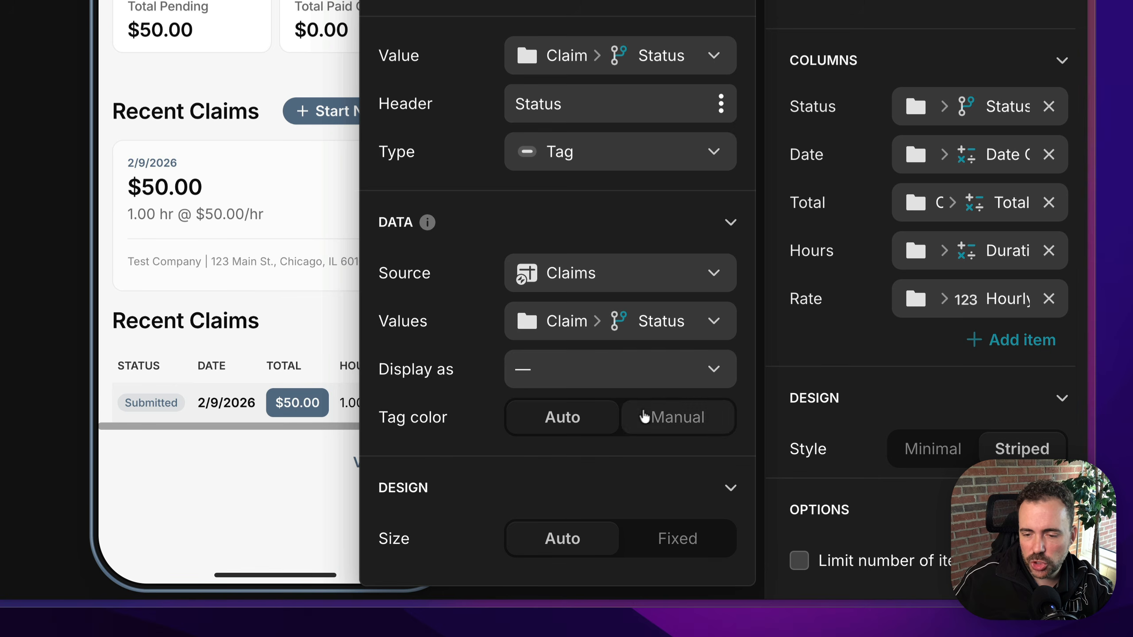
left_click(617, 376)
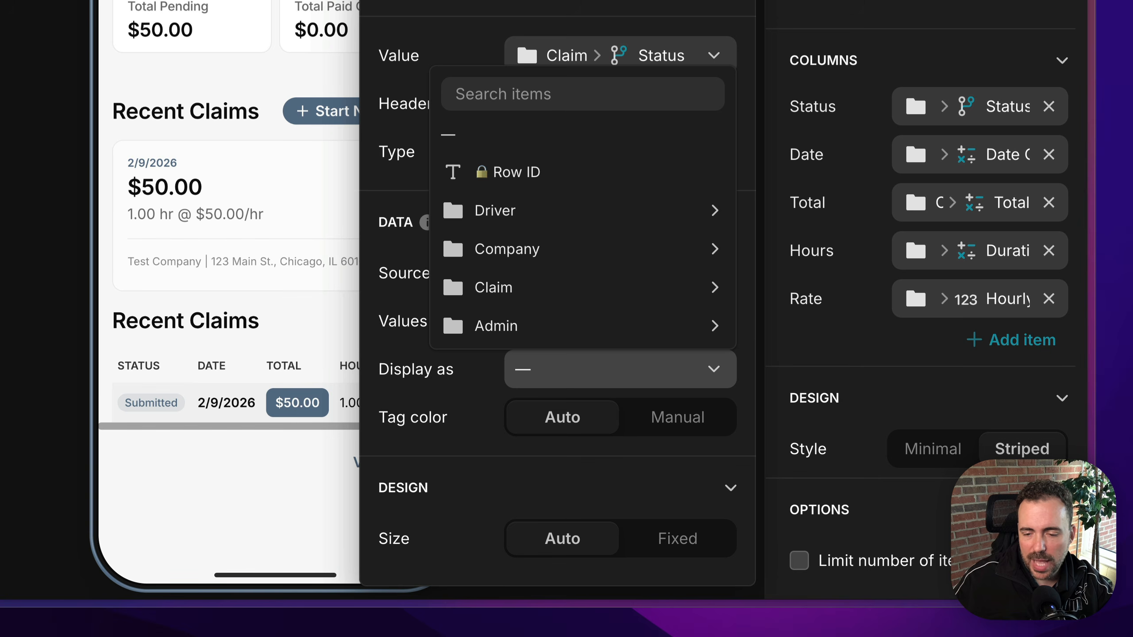
left_click(572, 379)
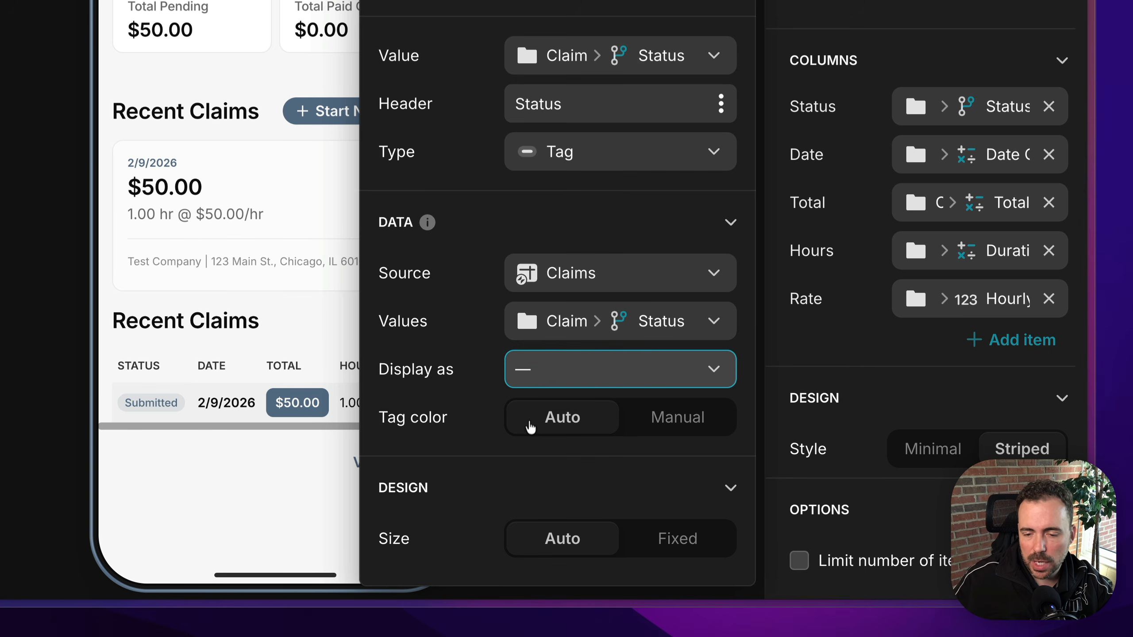
Step: Switch the Status column's tag color to Manual, take the color from Claim/Status Color, and close the column settings
left_click(681, 424)
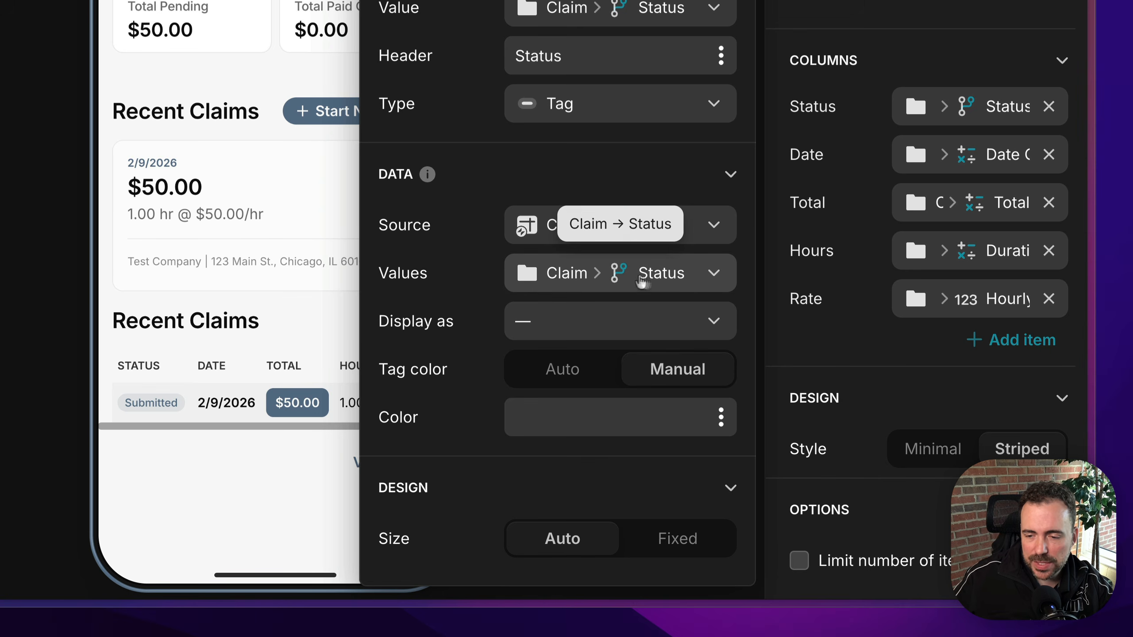
left_click(688, 289)
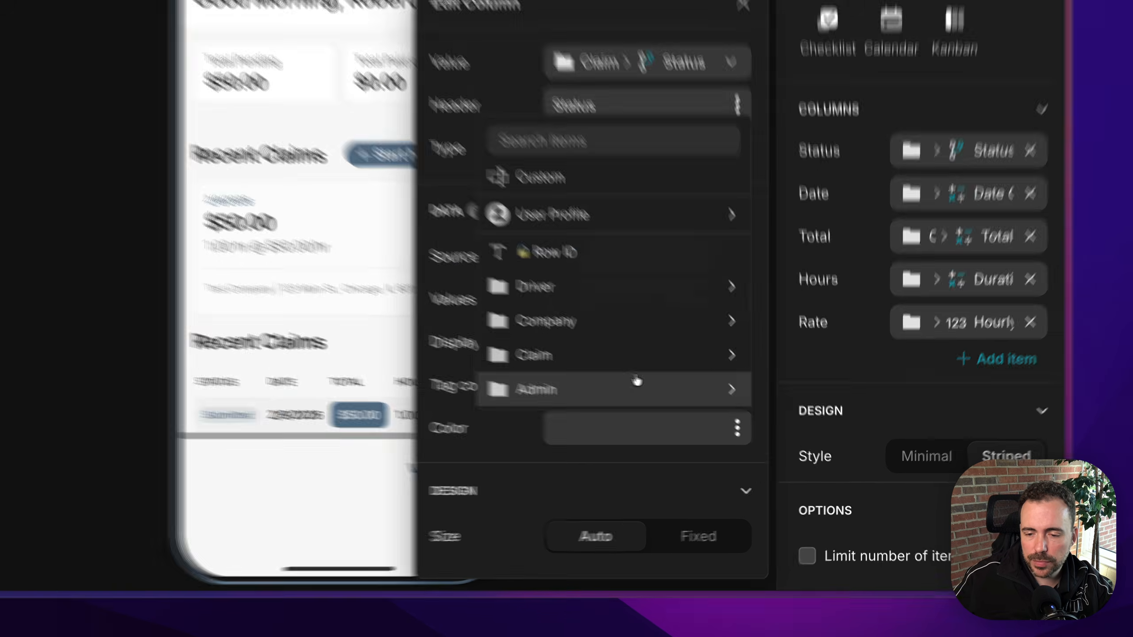
mouse_move(599, 343)
scroll(821, 497, "down", 3)
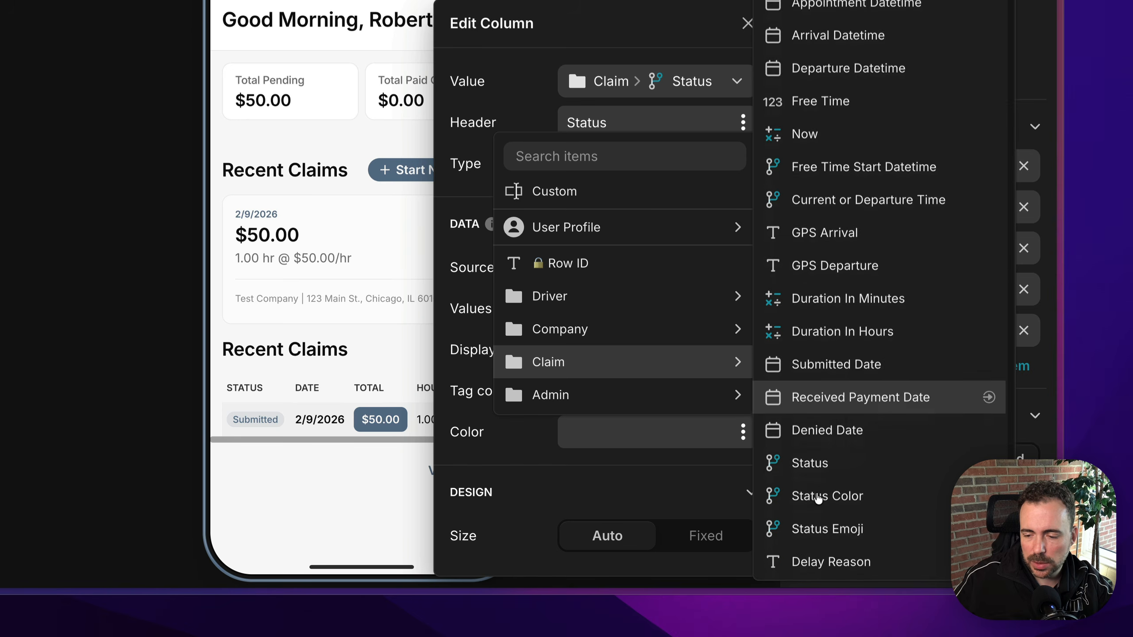
left_click(831, 495)
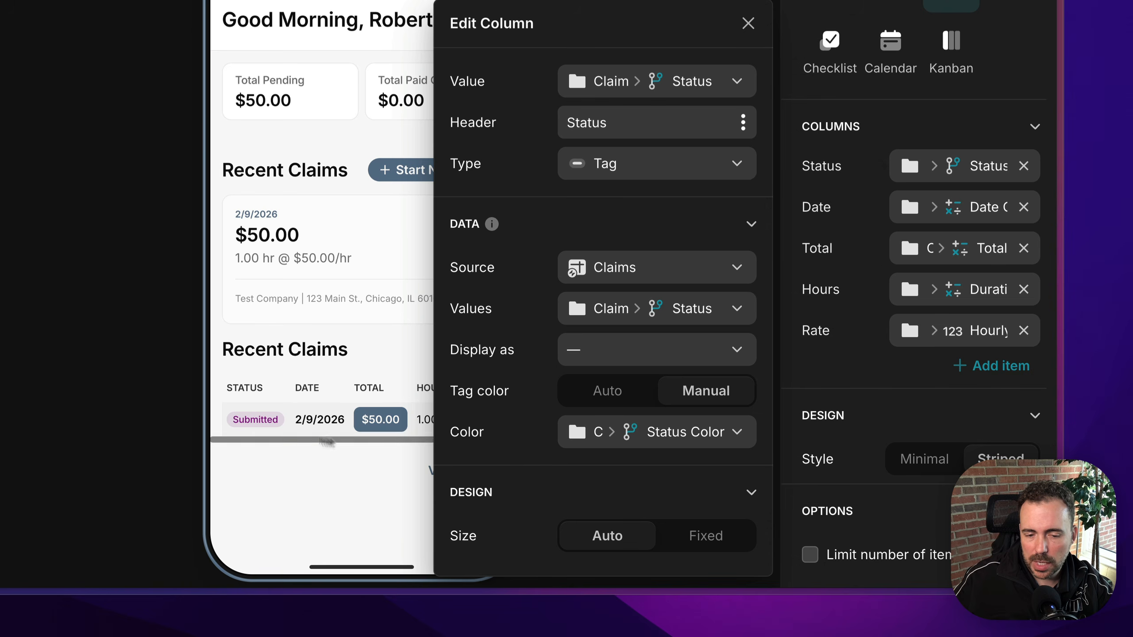
left_click(317, 511)
Step: Test the tag by entering "now" as the claim's Denied Date in the data table, and return to the preview
left_click(2, 576)
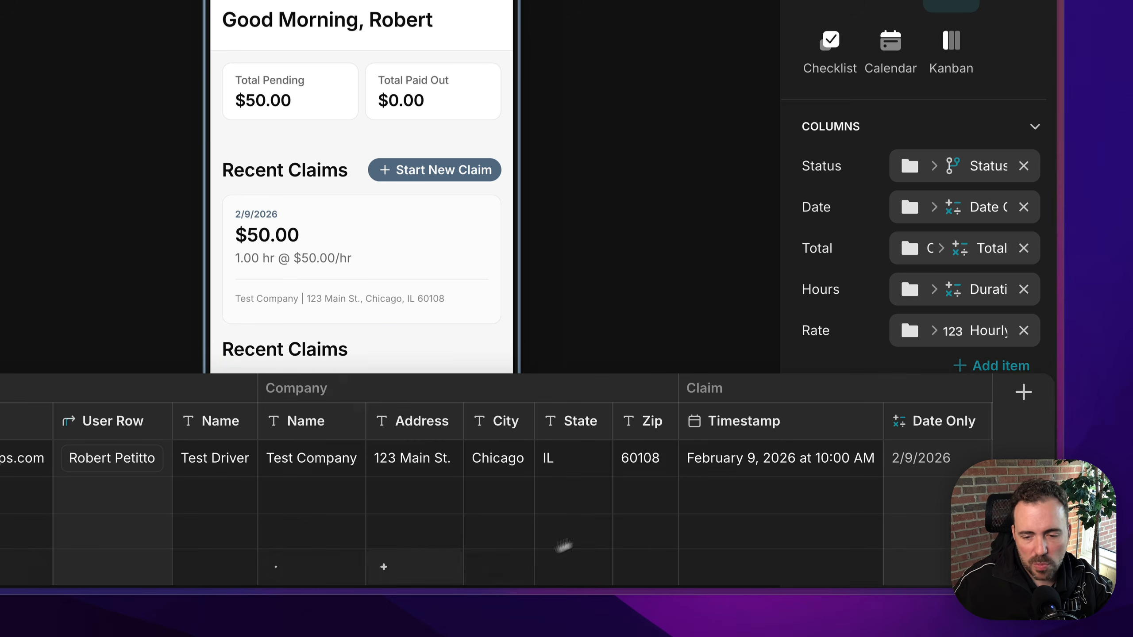
scroll(564, 545, "right", 20)
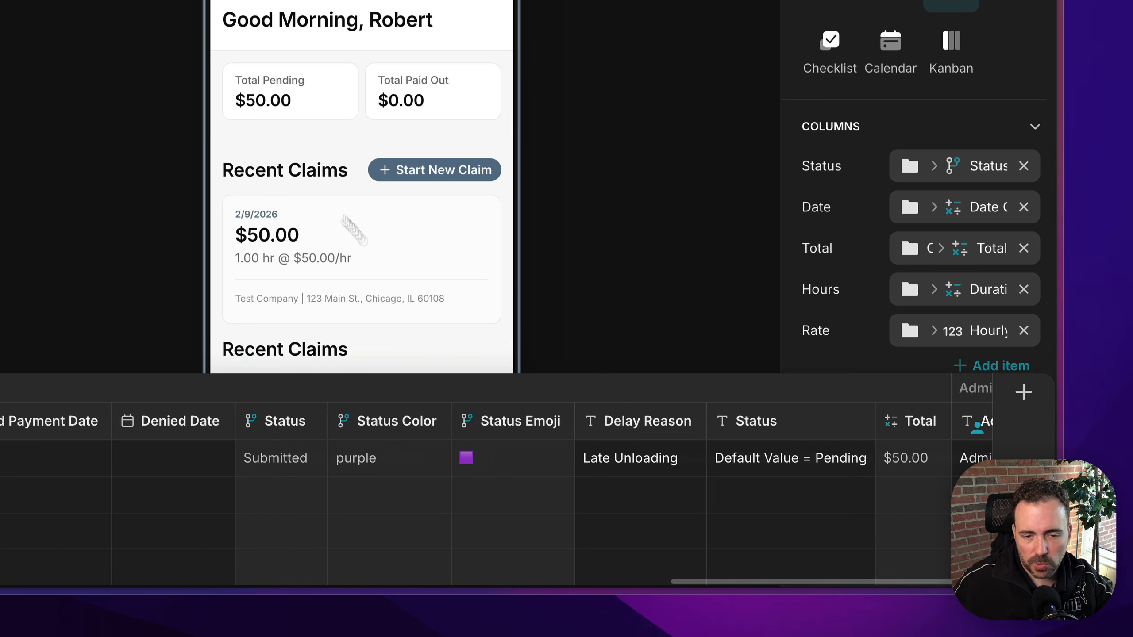
left_click(155, 467)
type("now")
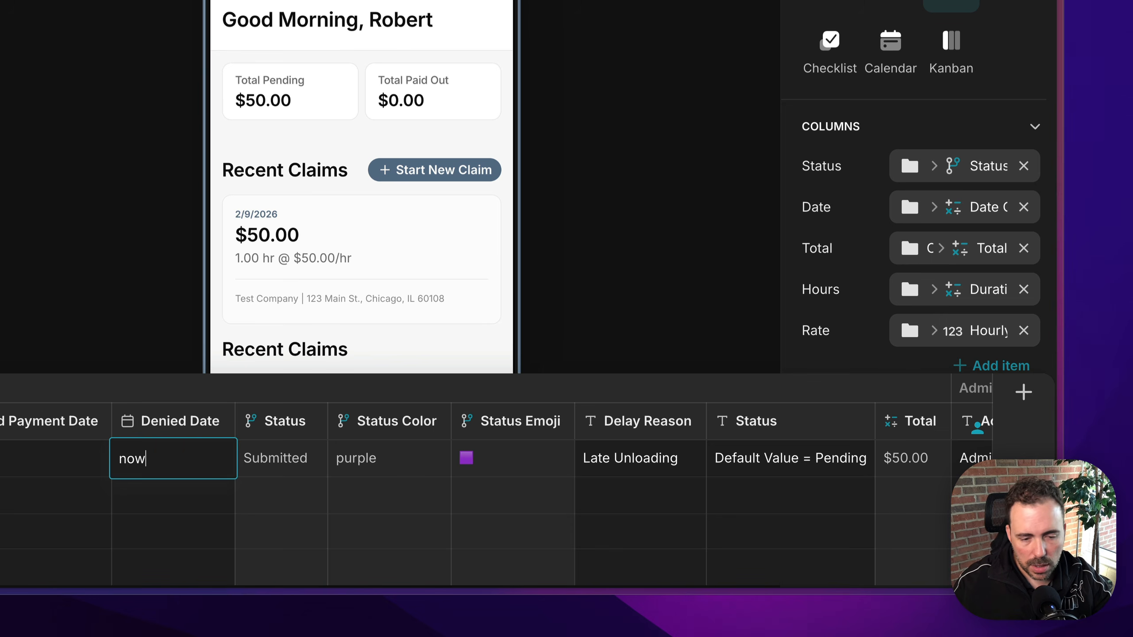
left_click(173, 565)
left_click(68, 399)
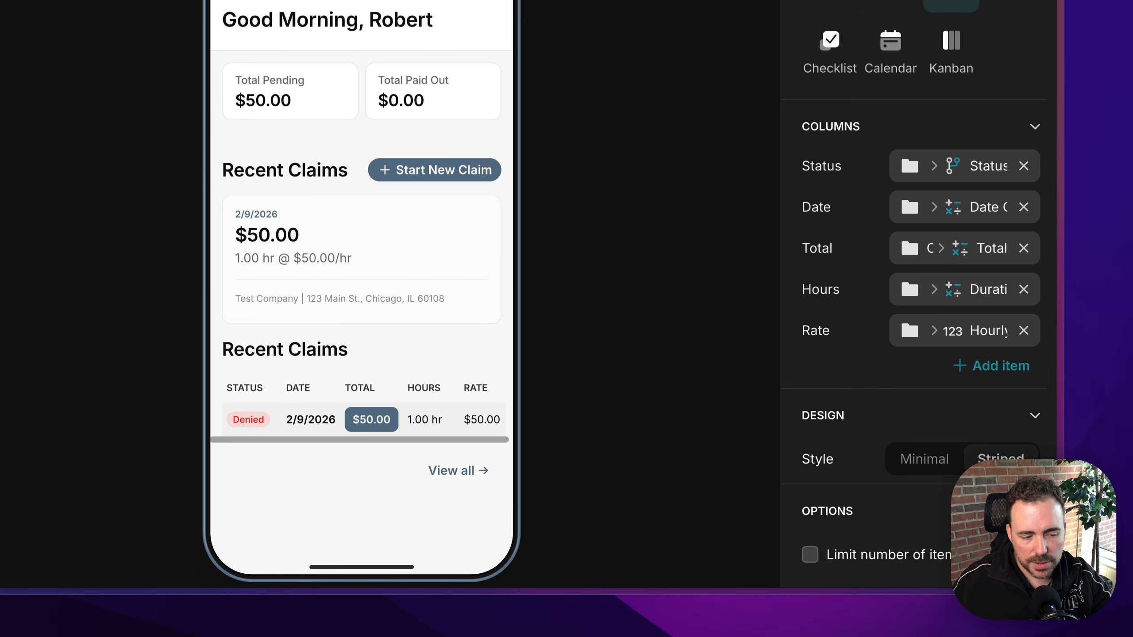
Step: Clear the claim's Denied Date, enter "now" as its Received Payment Date, and close the data table
left_click(371, 420)
scroll(587, 493, "right", 15)
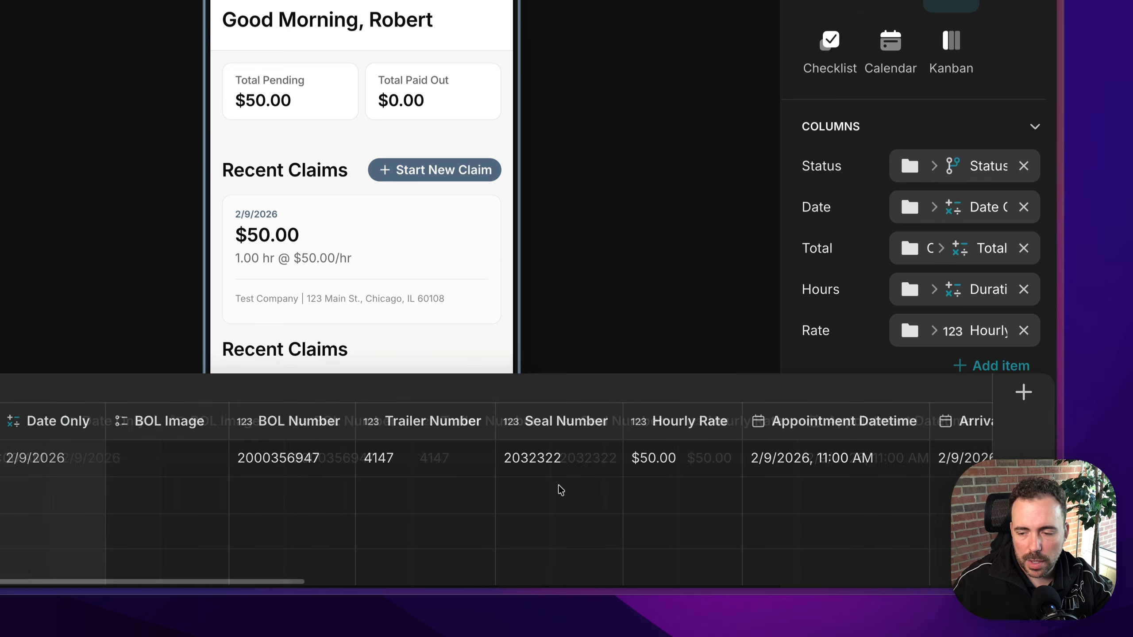
scroll(572, 480, "right", 5)
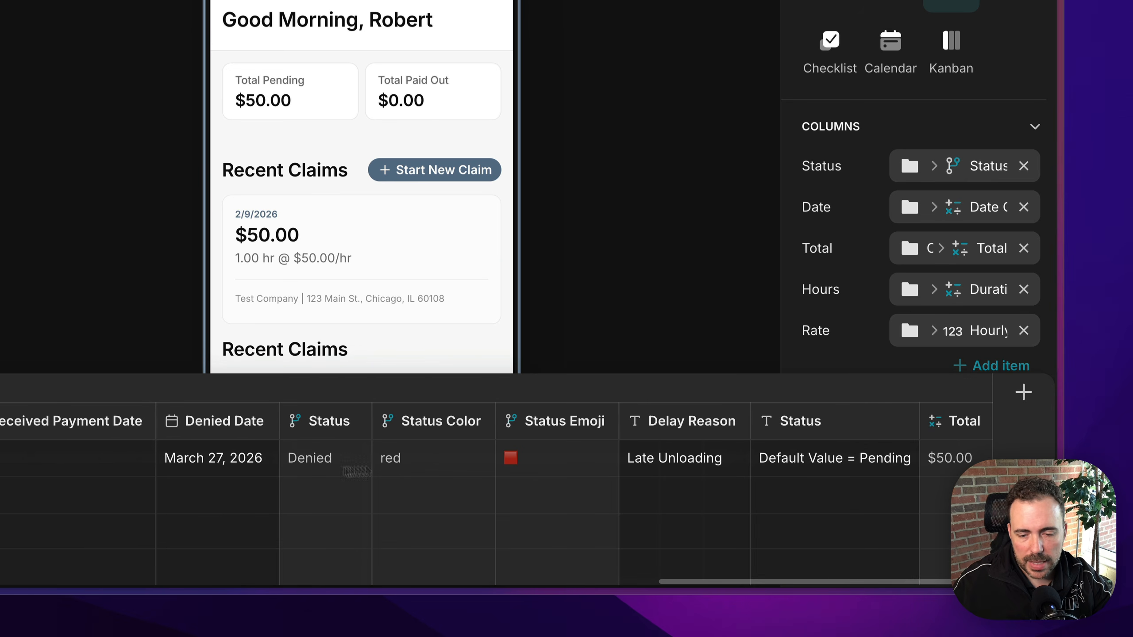
scroll(357, 476, "left", 2)
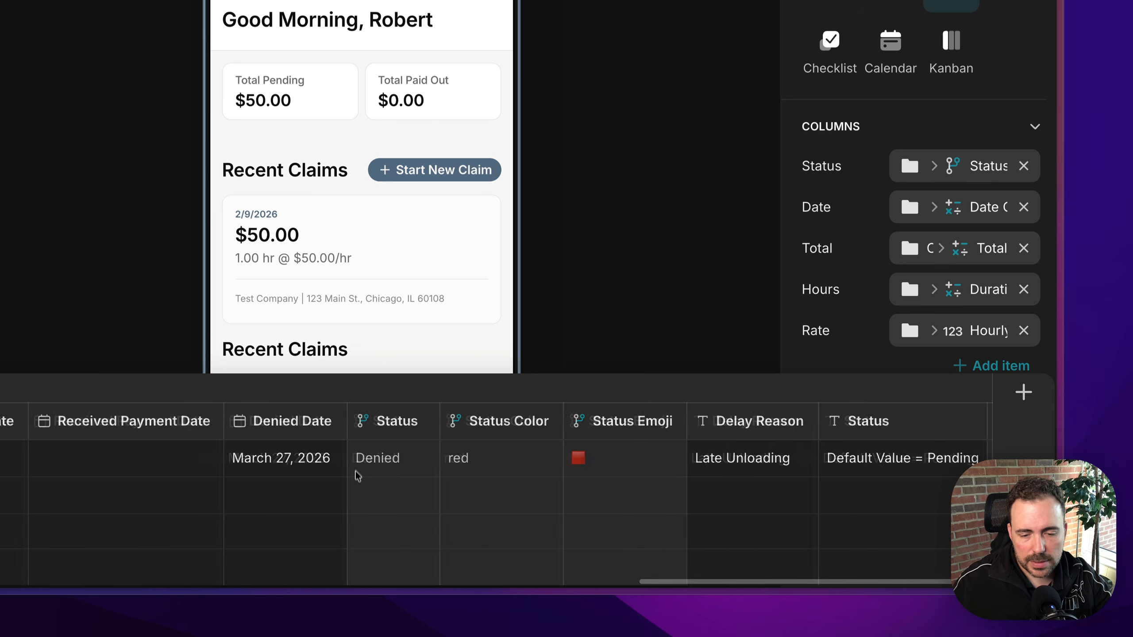
left_click(296, 460)
key("Delete")
left_click(151, 462)
type("n")
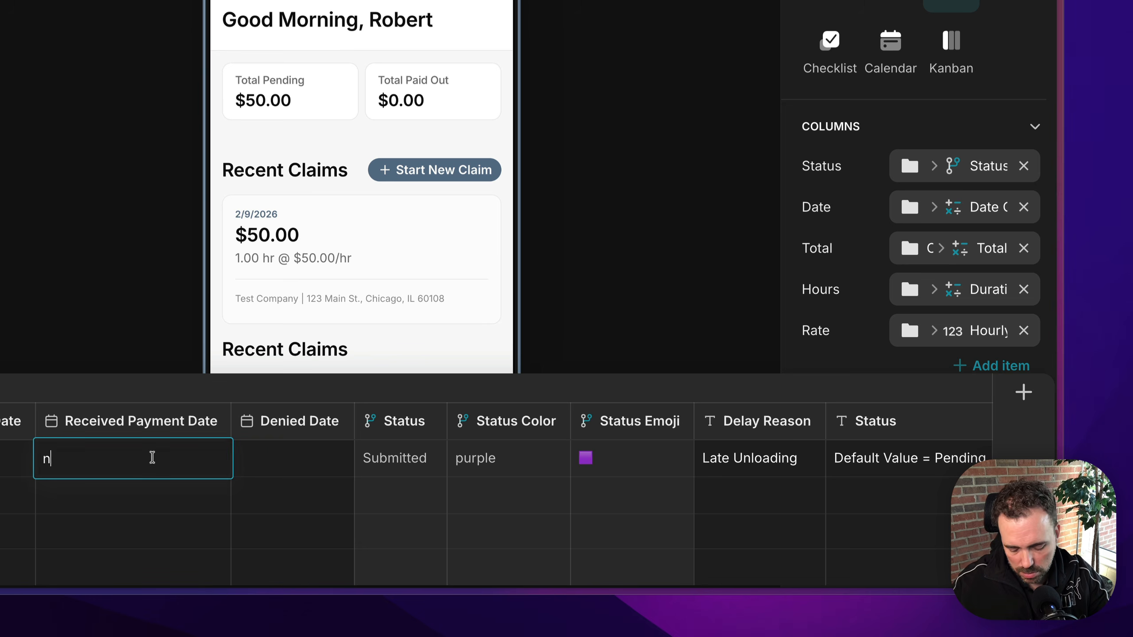
type("ow")
key("Return")
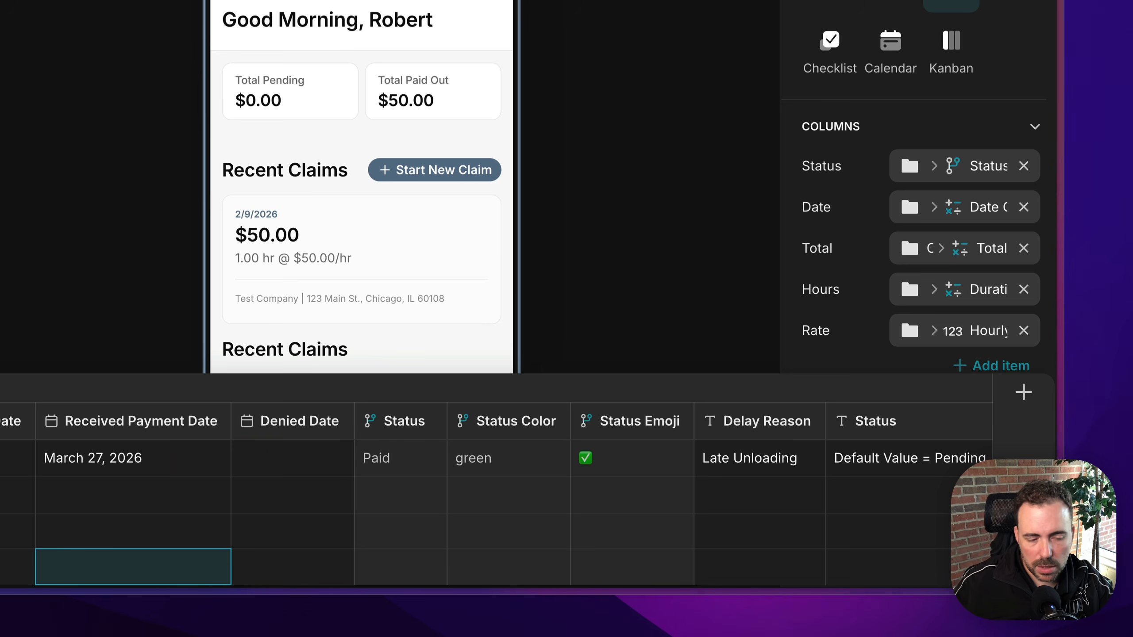
key("Escape")
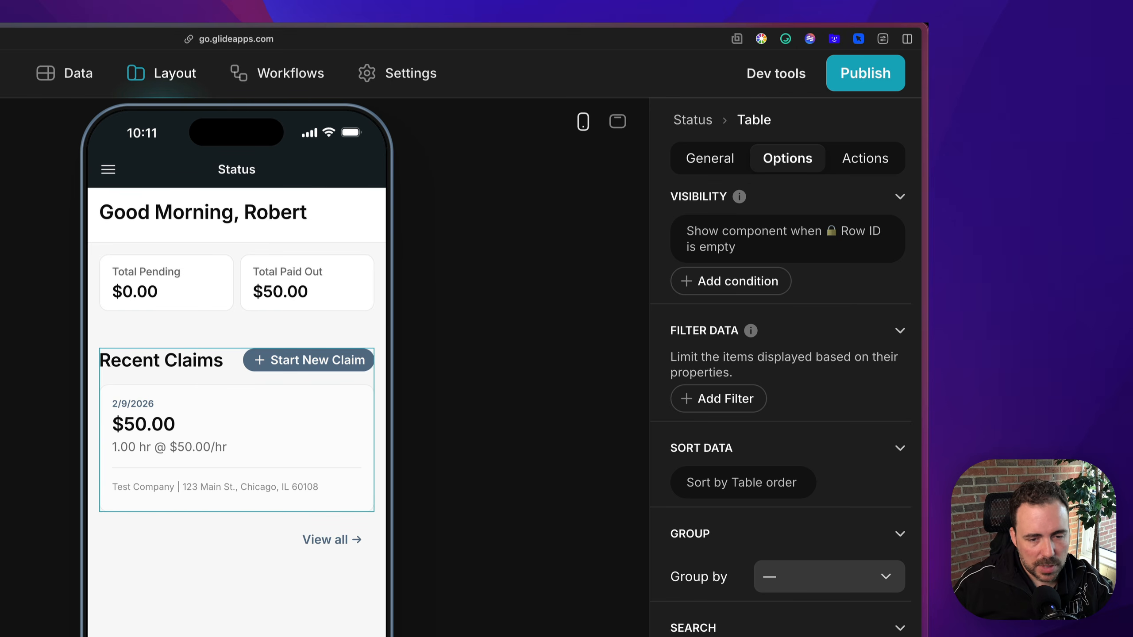
Step: Add Claim/Status Emoji to the Emphasis of the claim card's Title component and place it before Claim/Date Only
left_click(236, 420)
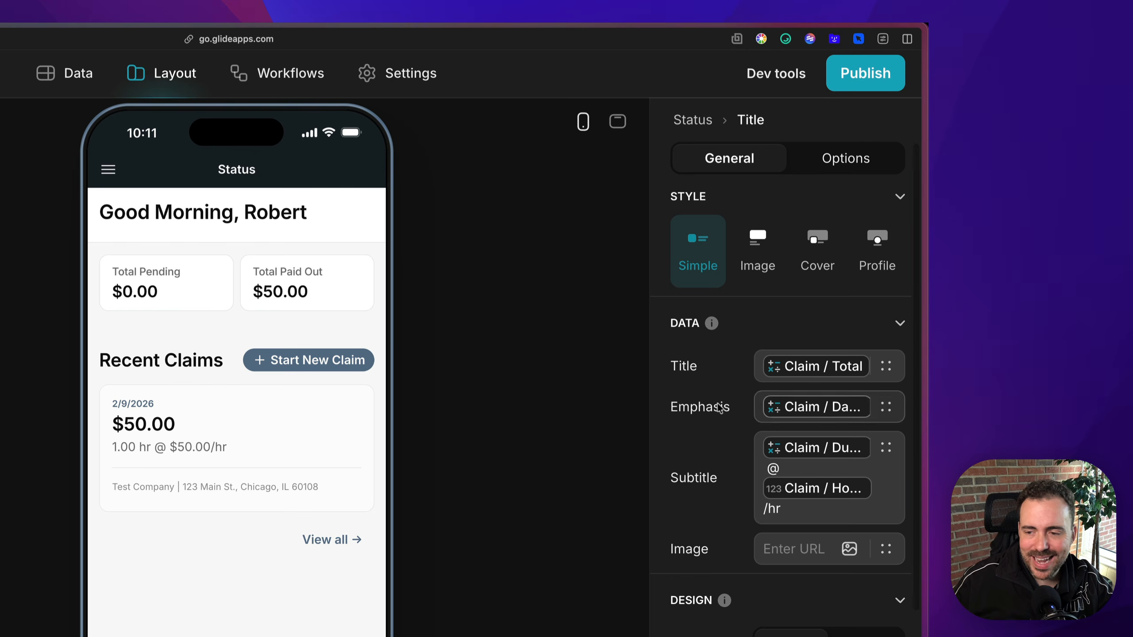
left_click_drag(646, 413, 468, 435)
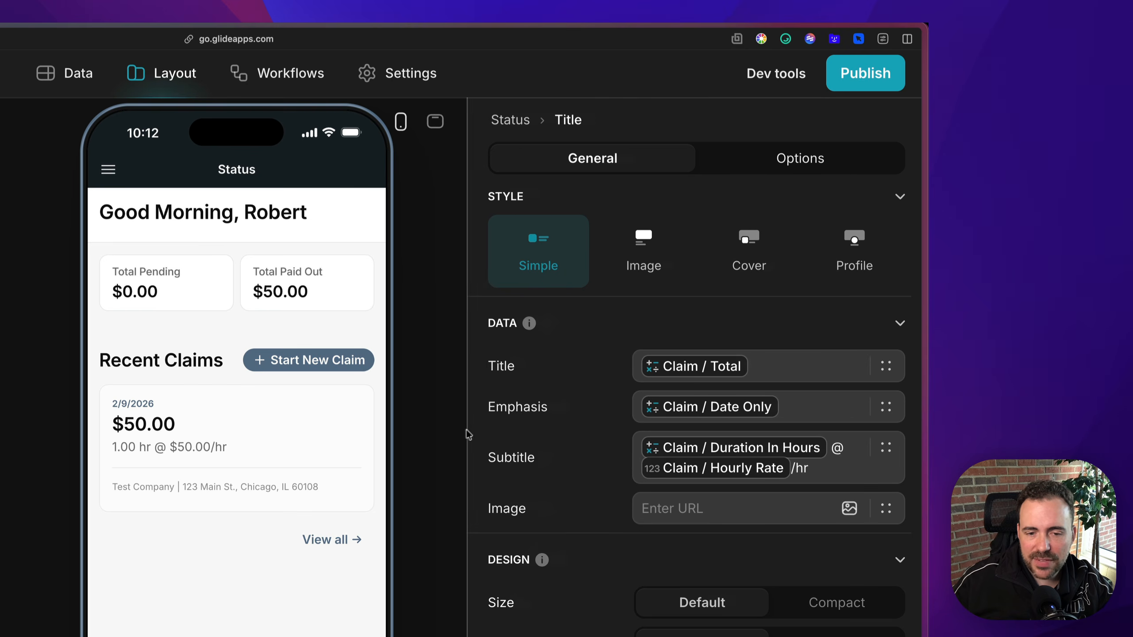
left_click(814, 409)
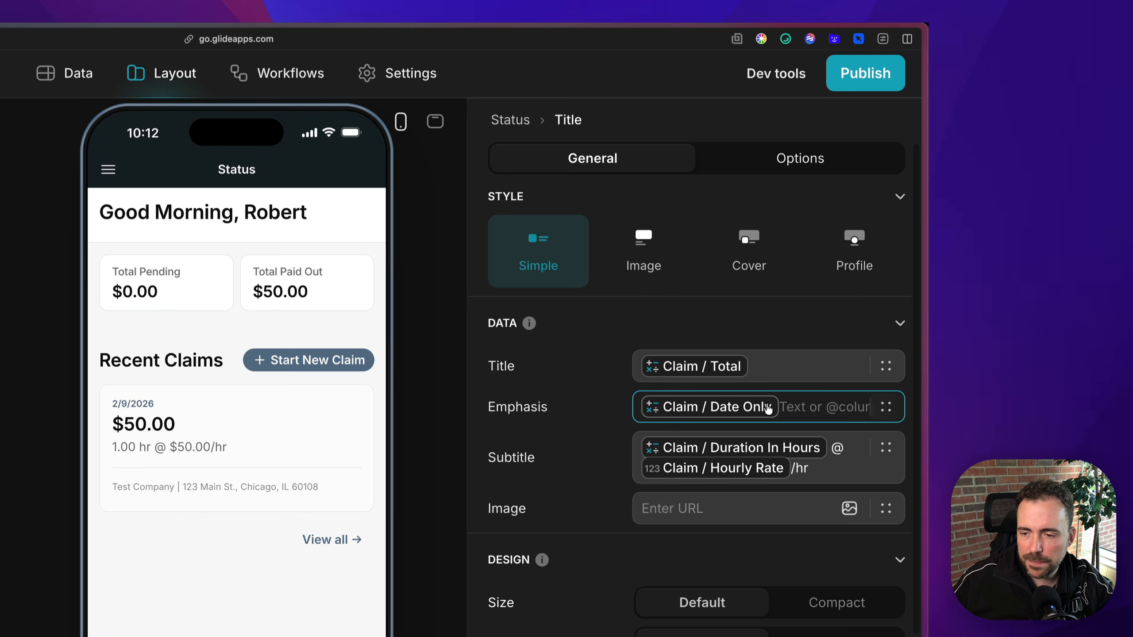
key("Left")
key("Left")
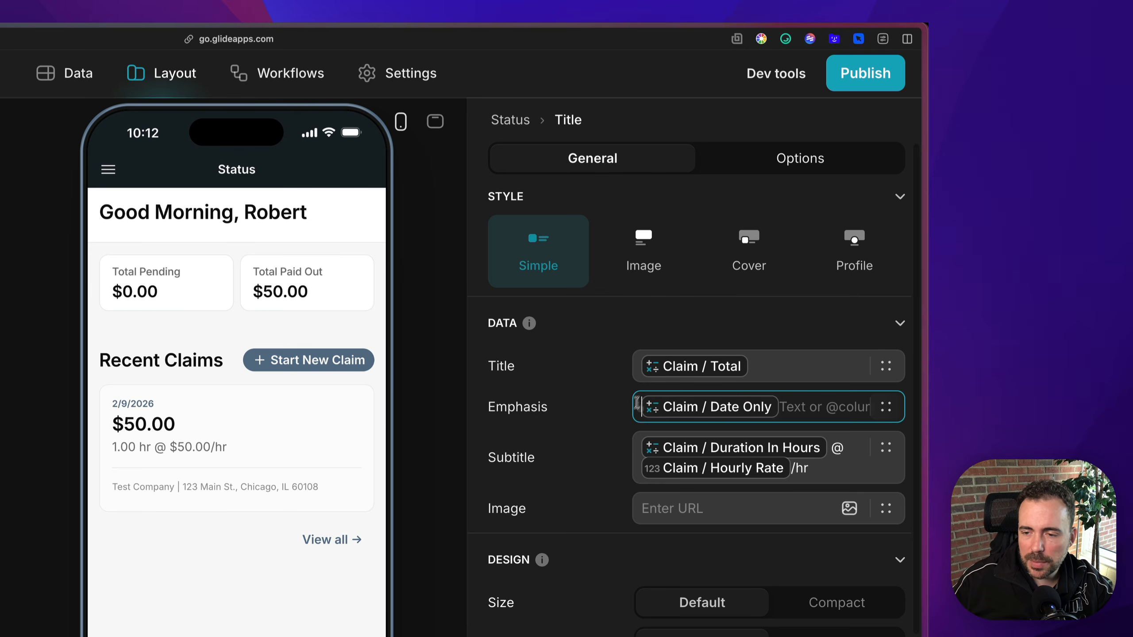
left_click(886, 407)
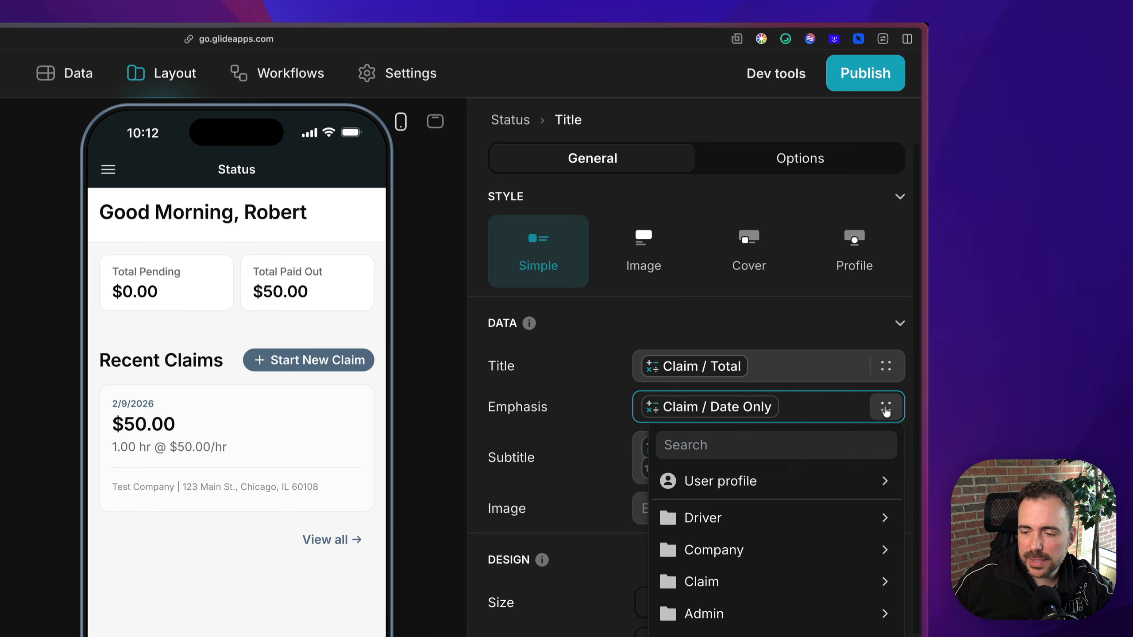
mouse_move(737, 590)
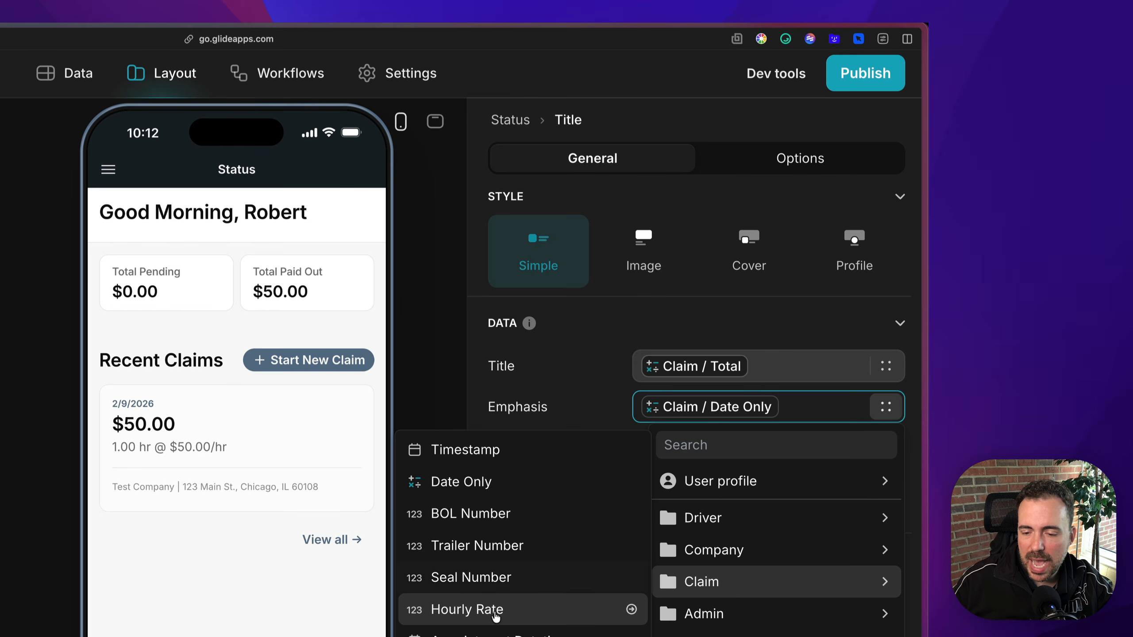
scroll(495, 618, "down", 10)
scroll(496, 619, "up", 1)
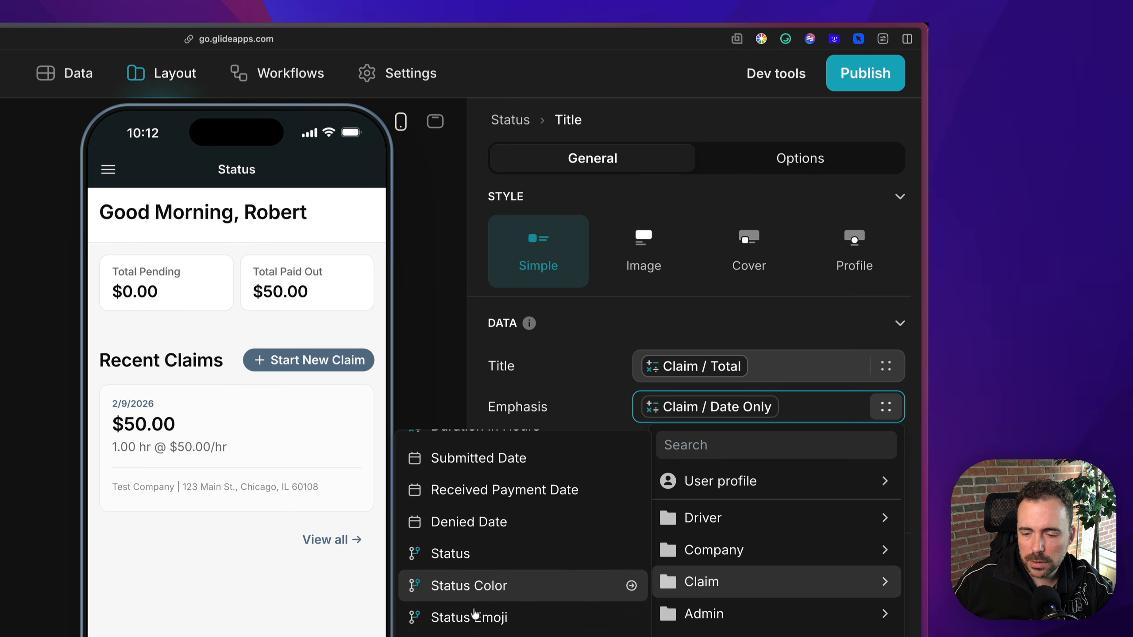
left_click(474, 617)
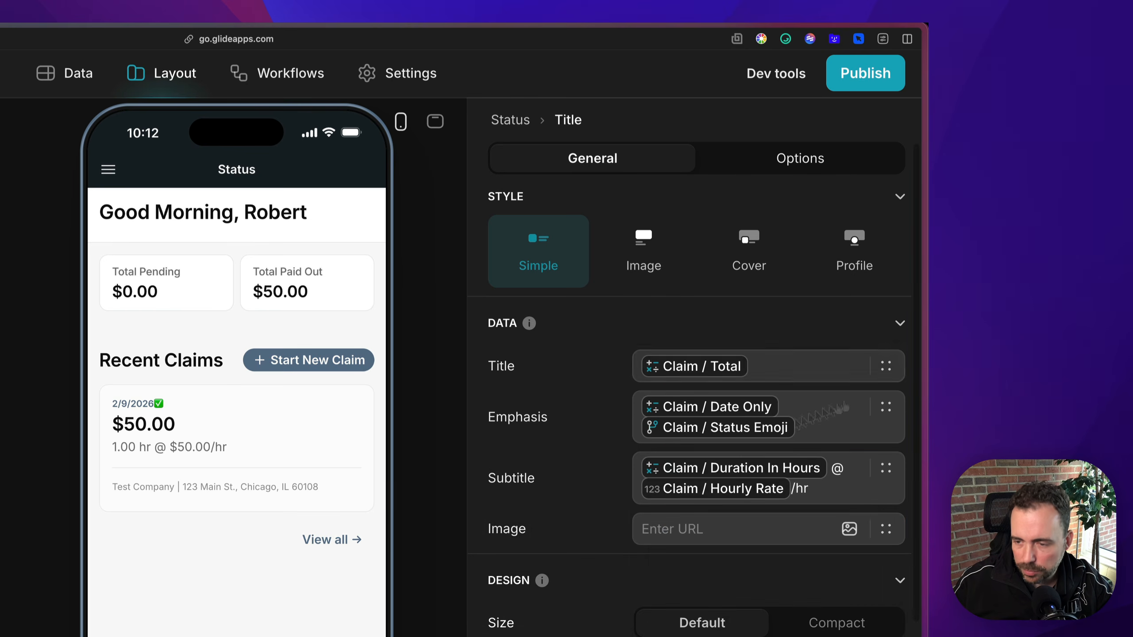
left_click_drag(705, 429, 636, 418)
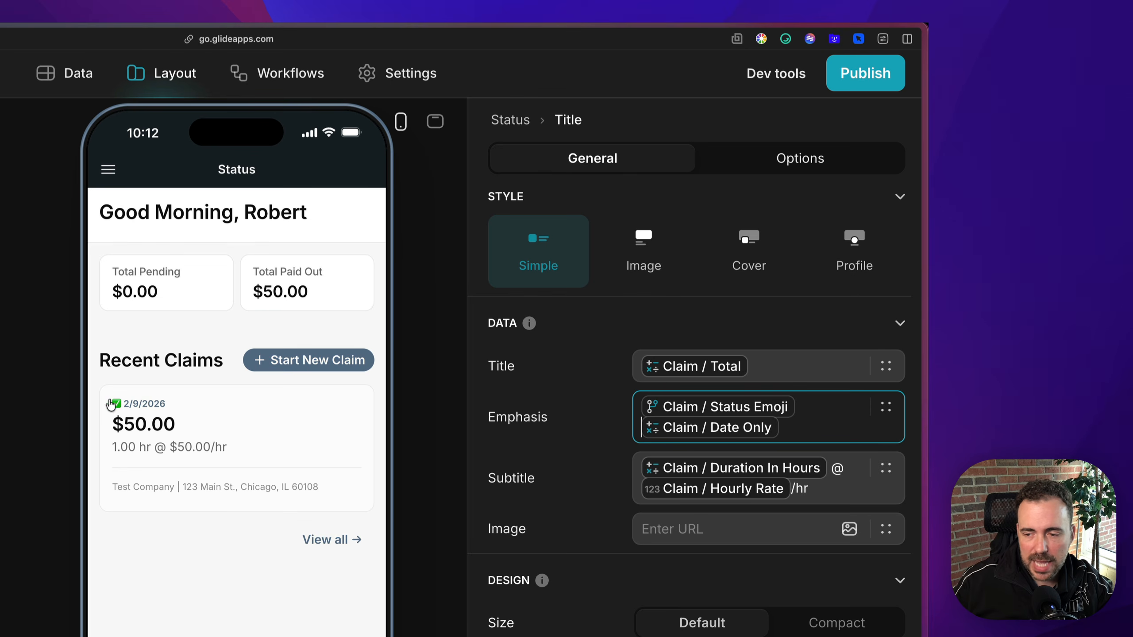
Step: Add Claim/Status to the card's Emphasis between Status Emoji and Date Only, with a "·" separator before the date
left_click(886, 407)
mouse_move(714, 602)
scroll(624, 599, "down", 12)
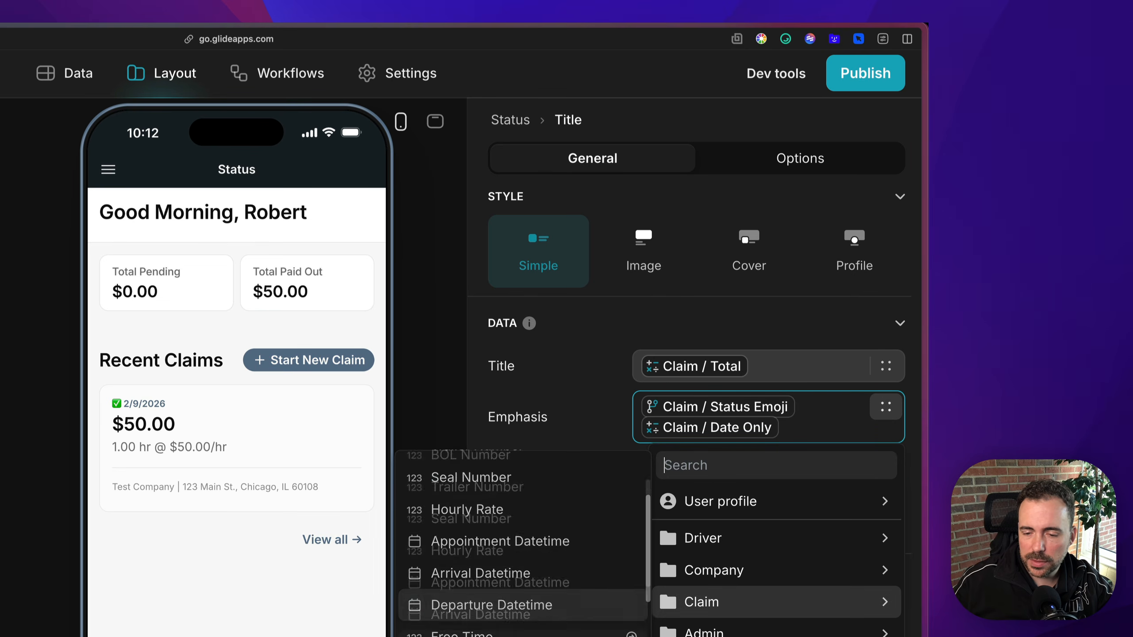
left_click(535, 634)
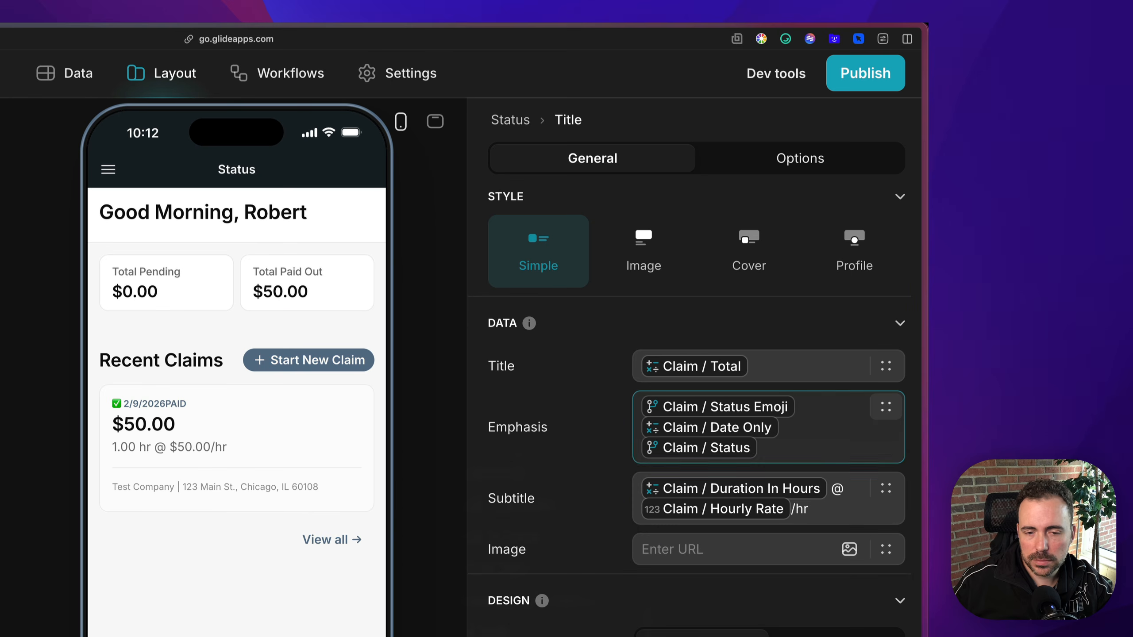
left_click_drag(721, 448, 828, 393)
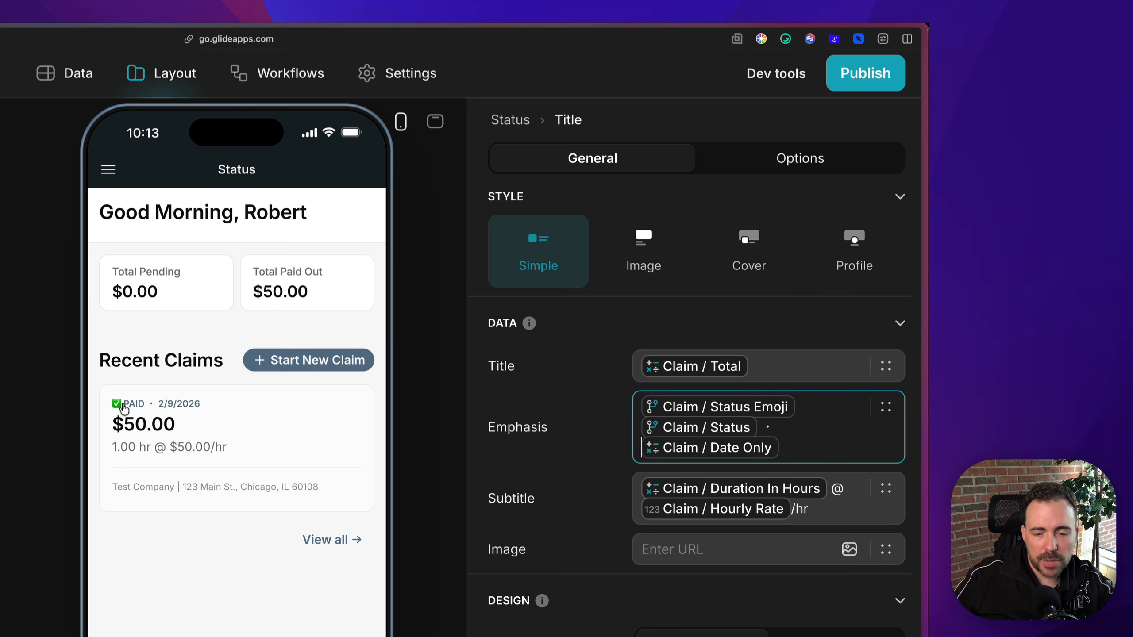
Step: Add an in-app filter on Claim/Status to the Recent Claims collection
left_click(170, 379)
left_click(688, 165)
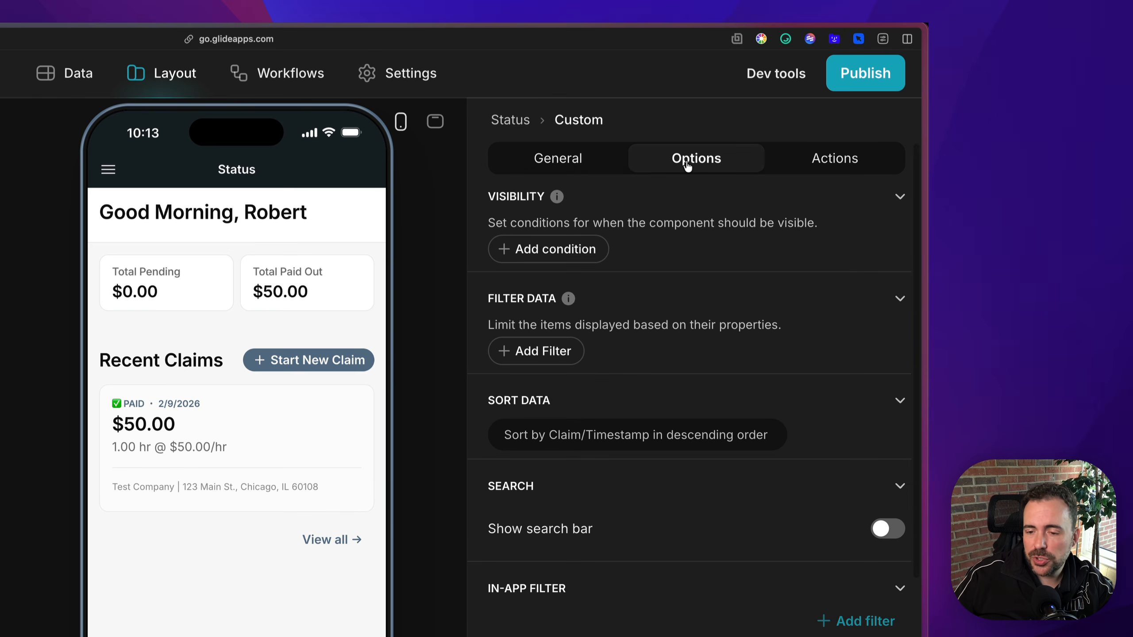
scroll(627, 499, "down", 5)
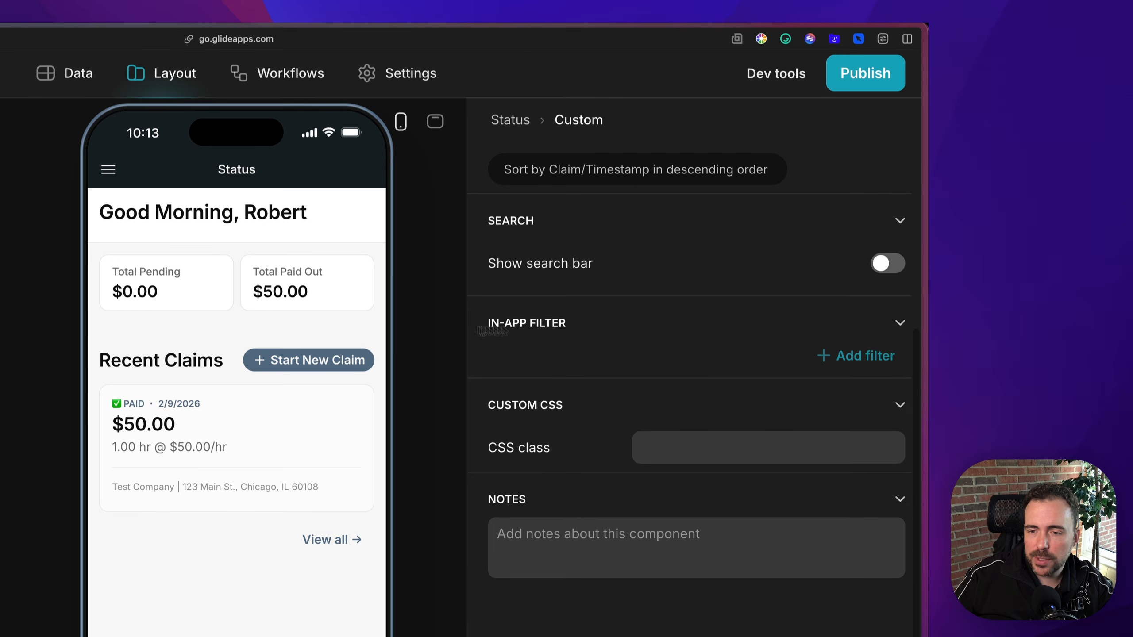
left_click(850, 361)
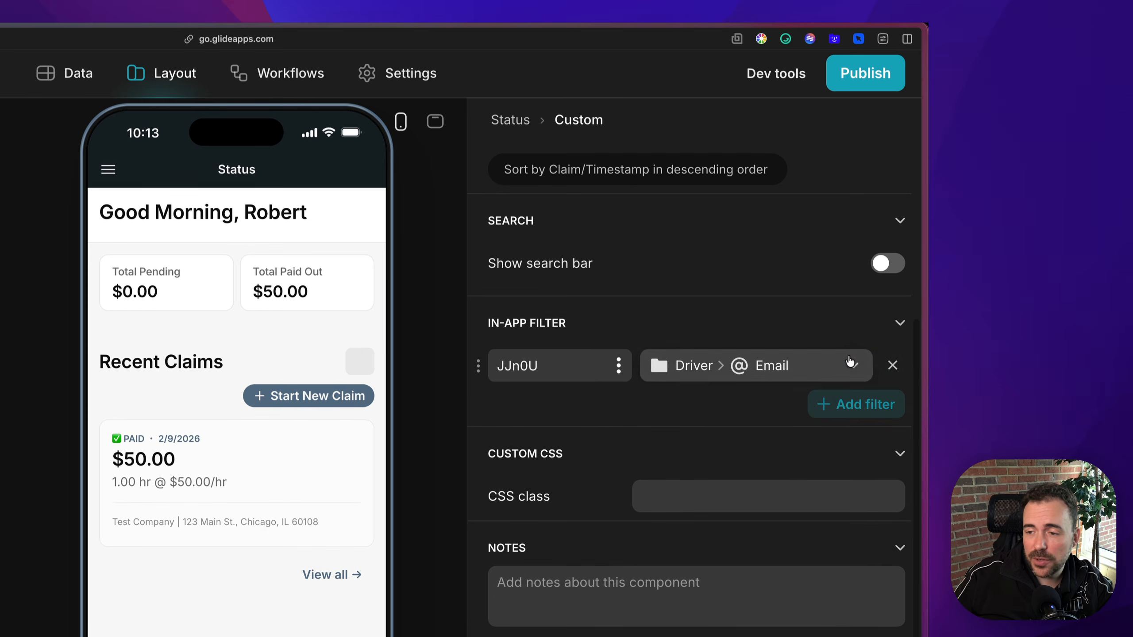
left_click(852, 364)
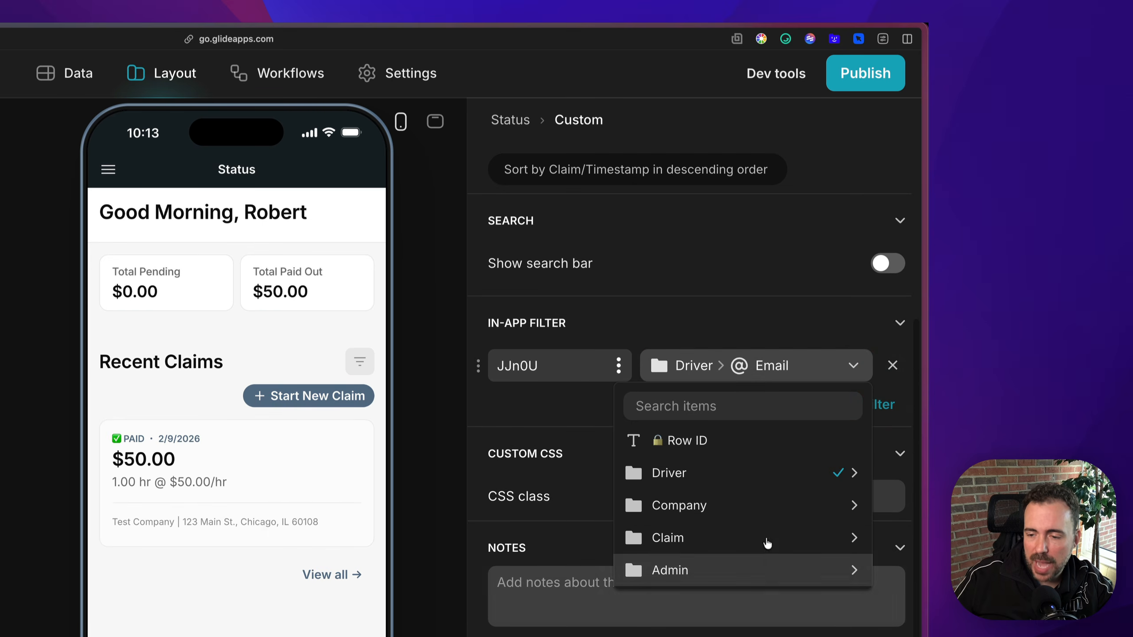
left_click(767, 537)
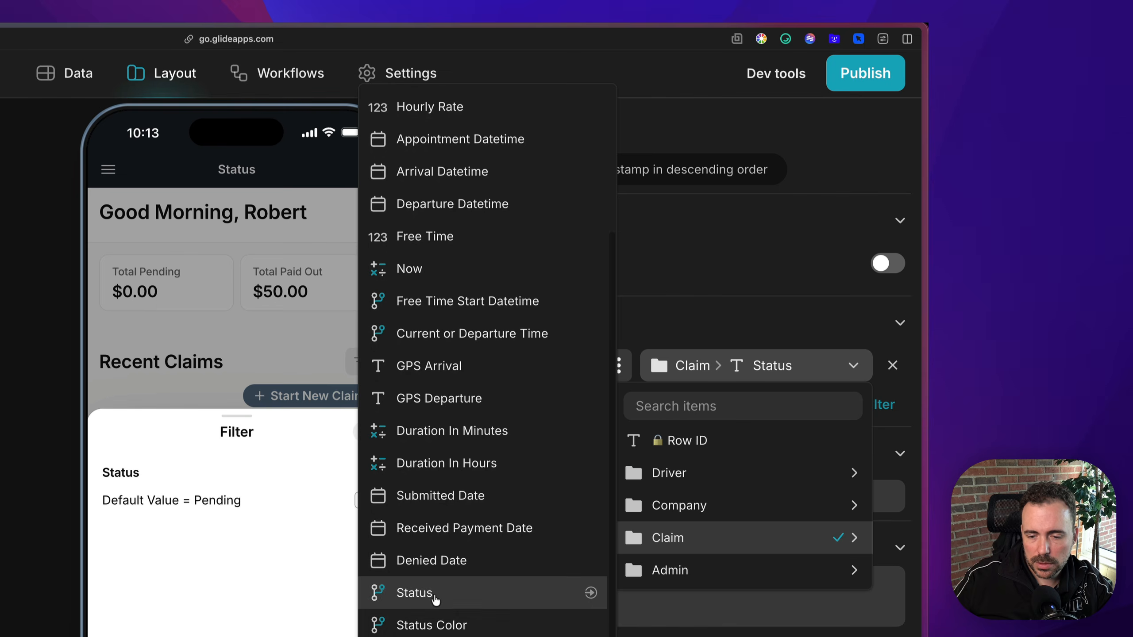
left_click(369, 593)
Step: Test the in-app filter in the preview by filtering Recent Claims to Paid, and close the filter
left_click(359, 362)
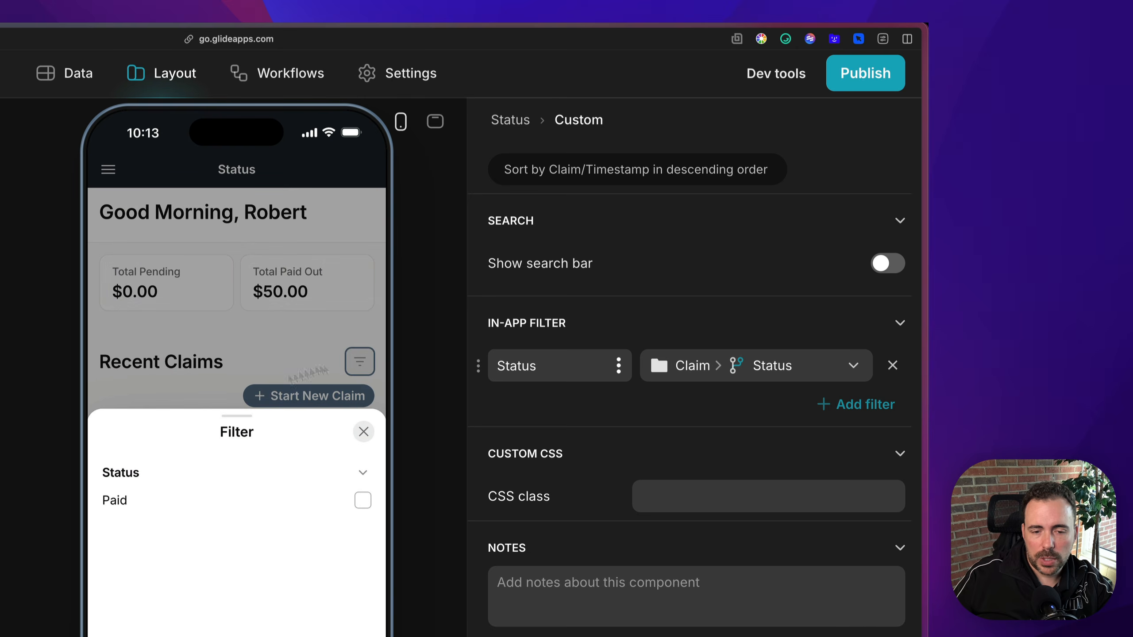
left_click(362, 500)
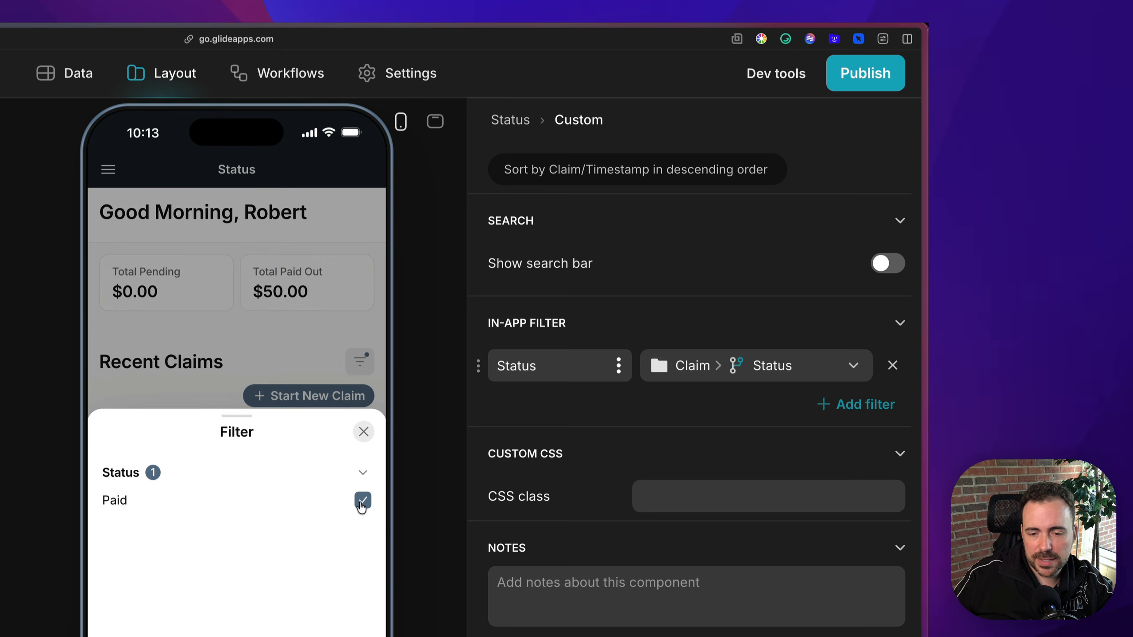
left_click(363, 431)
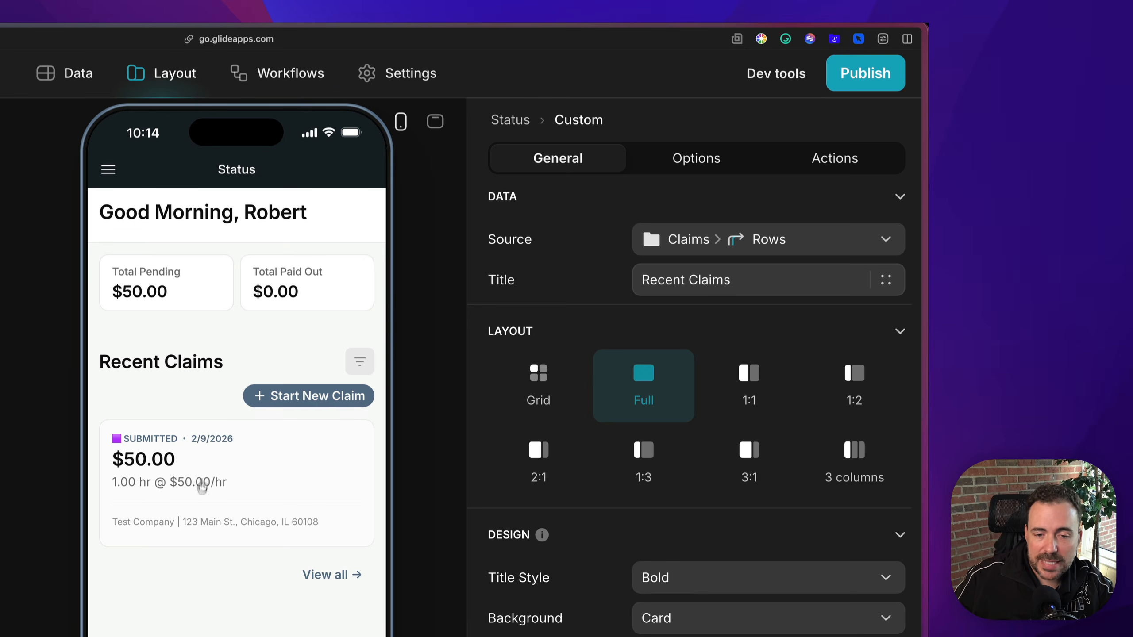
Step: Open the claim's details from its card and insert a Button Block between the container's Title and Time Record components
left_click(273, 481)
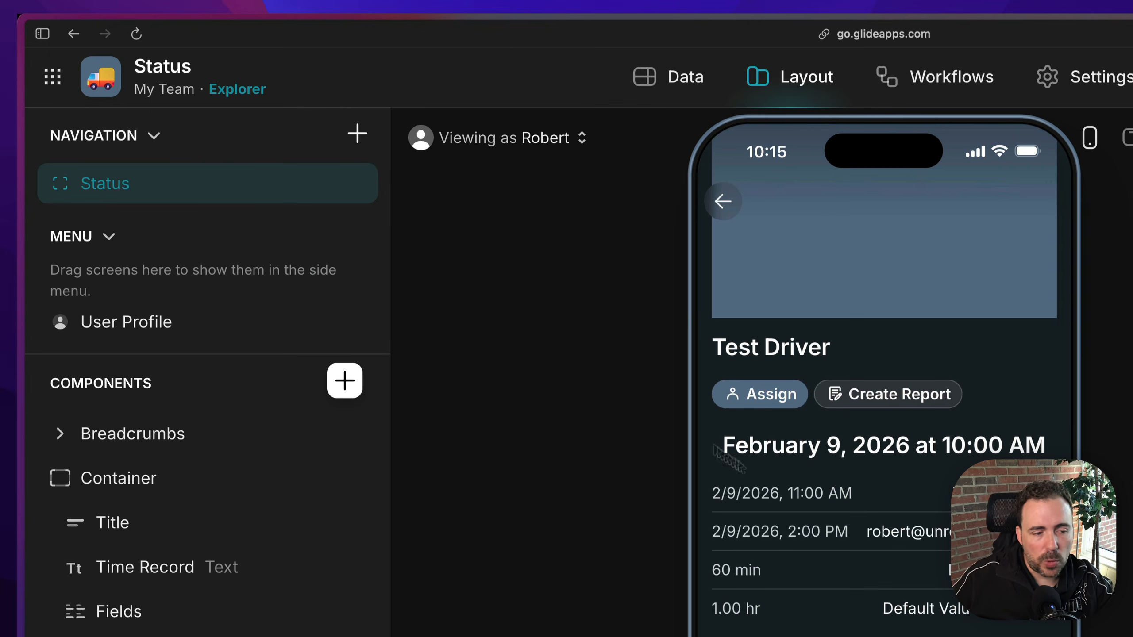
left_click(350, 382)
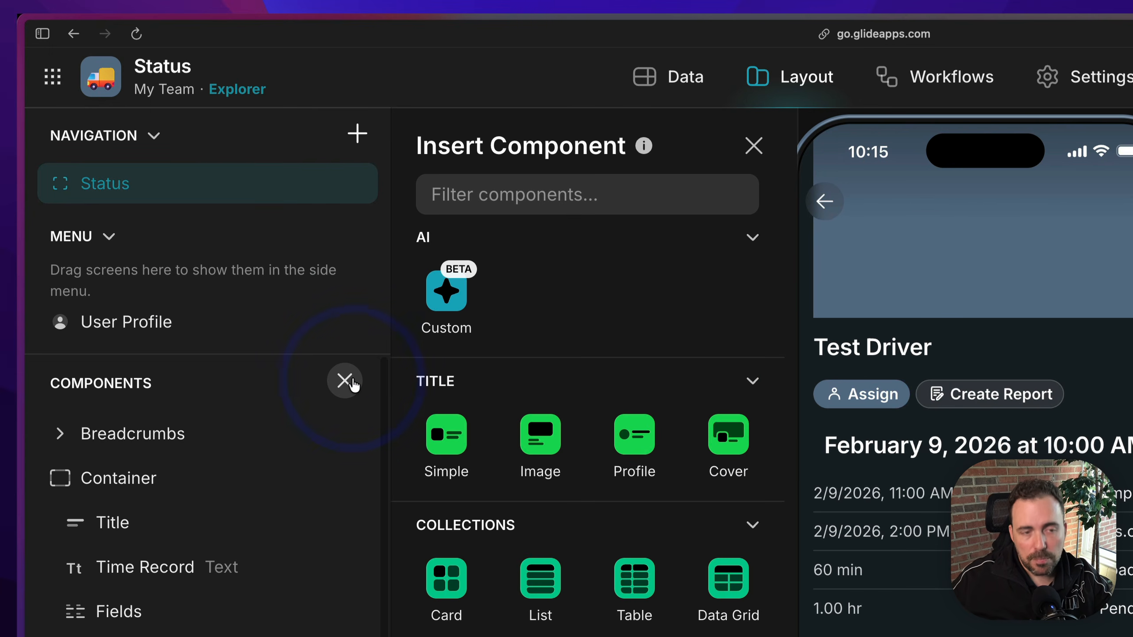
type("butt")
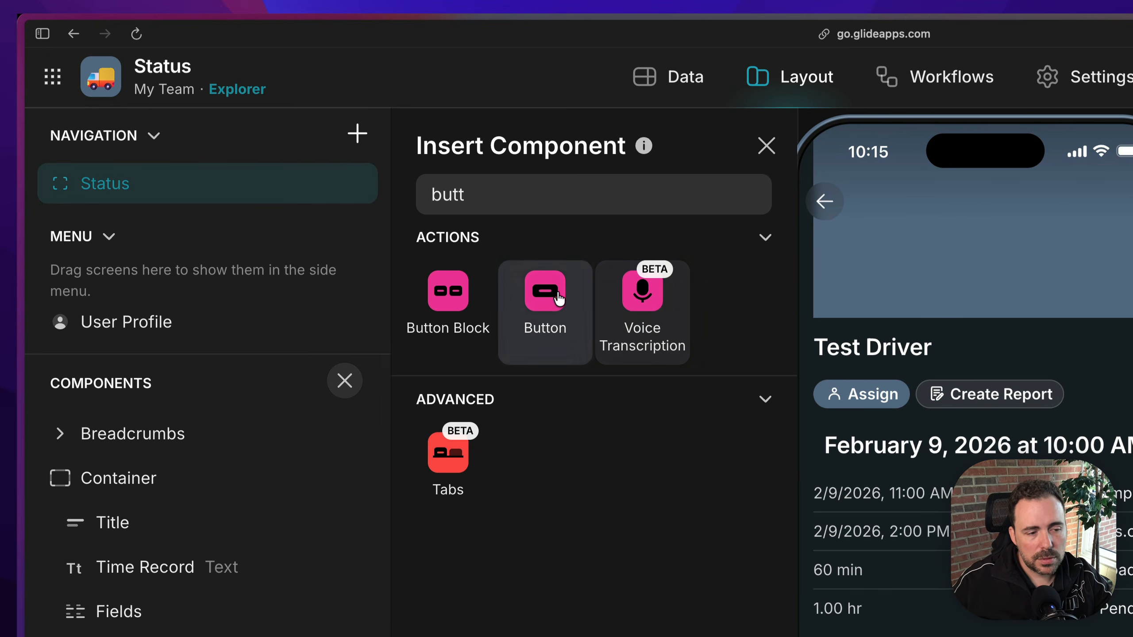
left_click_drag(557, 298, 337, 553)
left_click(766, 146)
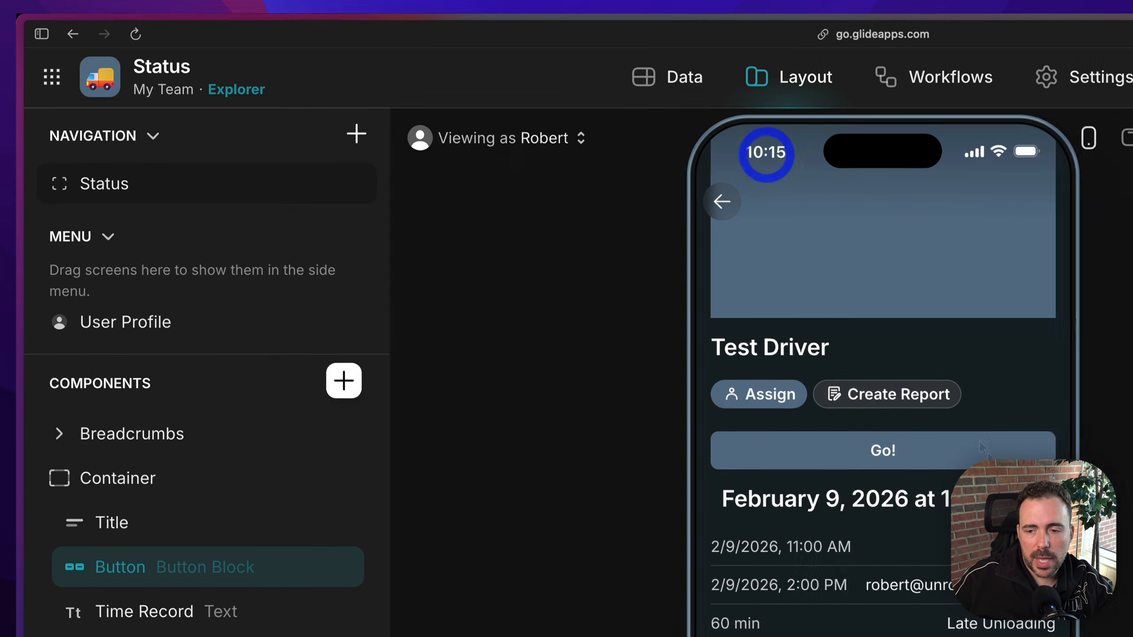
Step: Title the Button Block's action "Mark as Paid"
left_click(554, 496)
left_click_drag(704, 225, 635, 227)
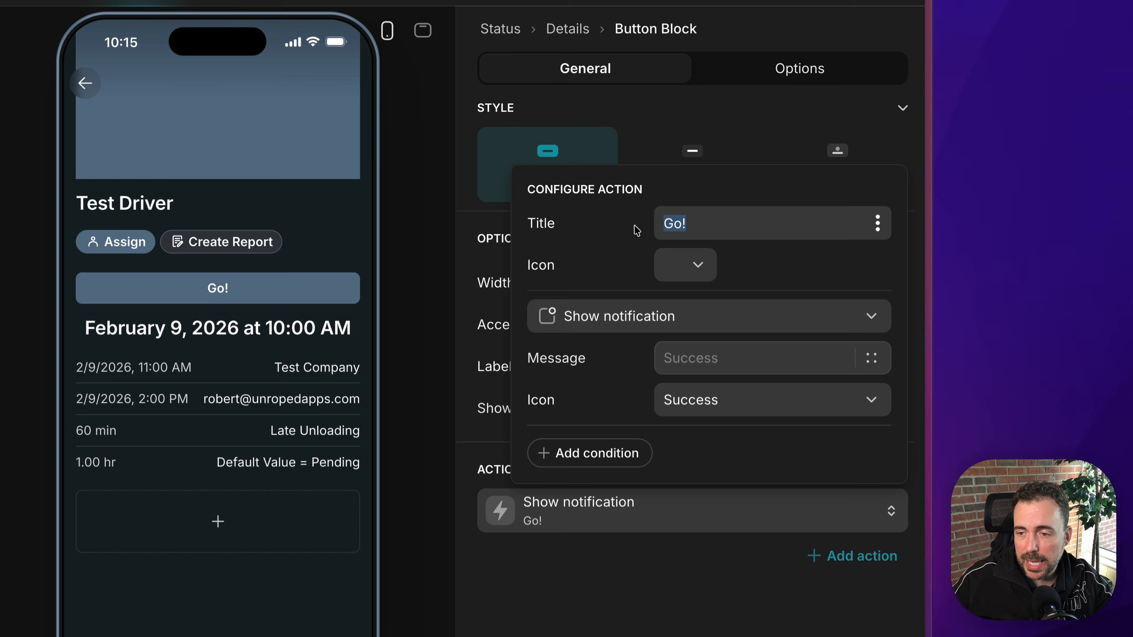
type("Mark as")
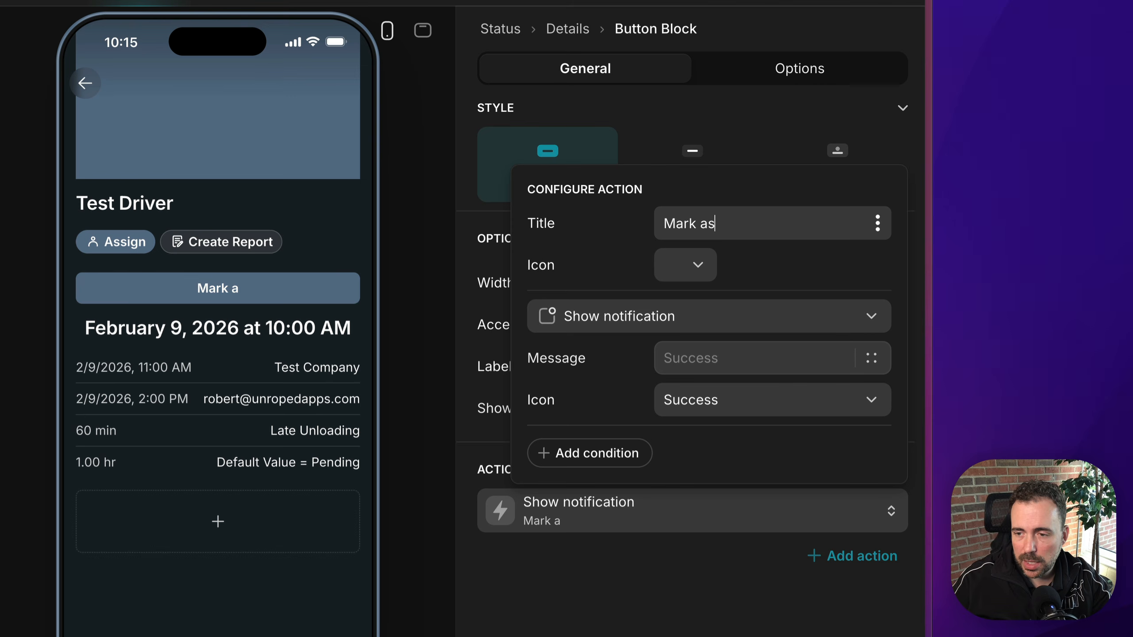
type(" Paid")
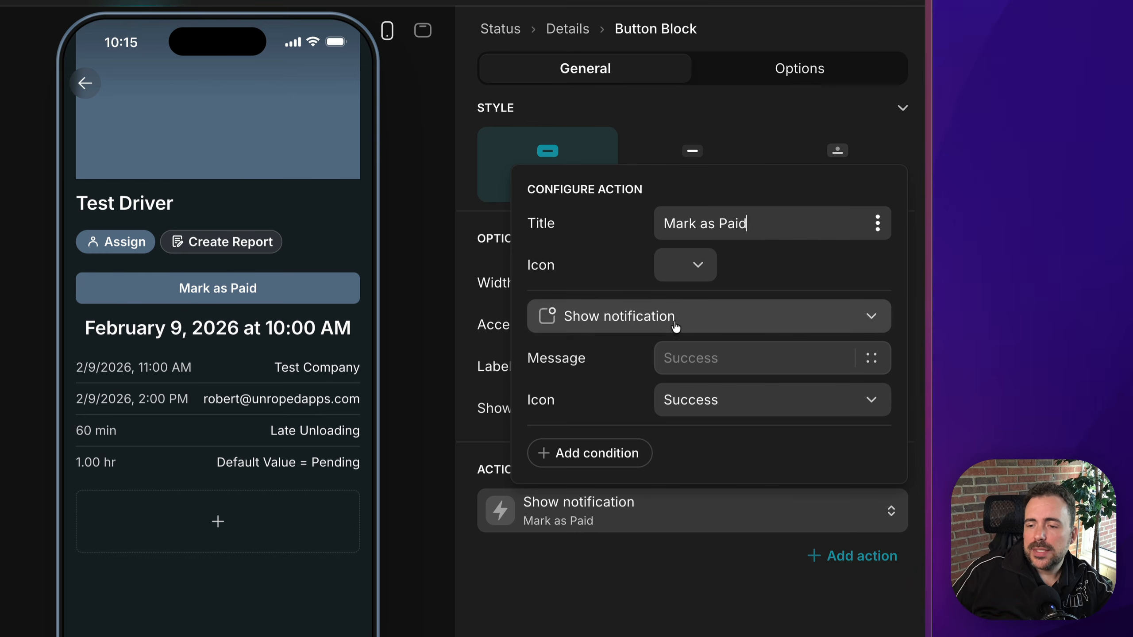
Step: Make the Mark as Paid action a Set column values action that sets Claim/Received Payment Date to Current date/time
left_click(598, 317)
type("set")
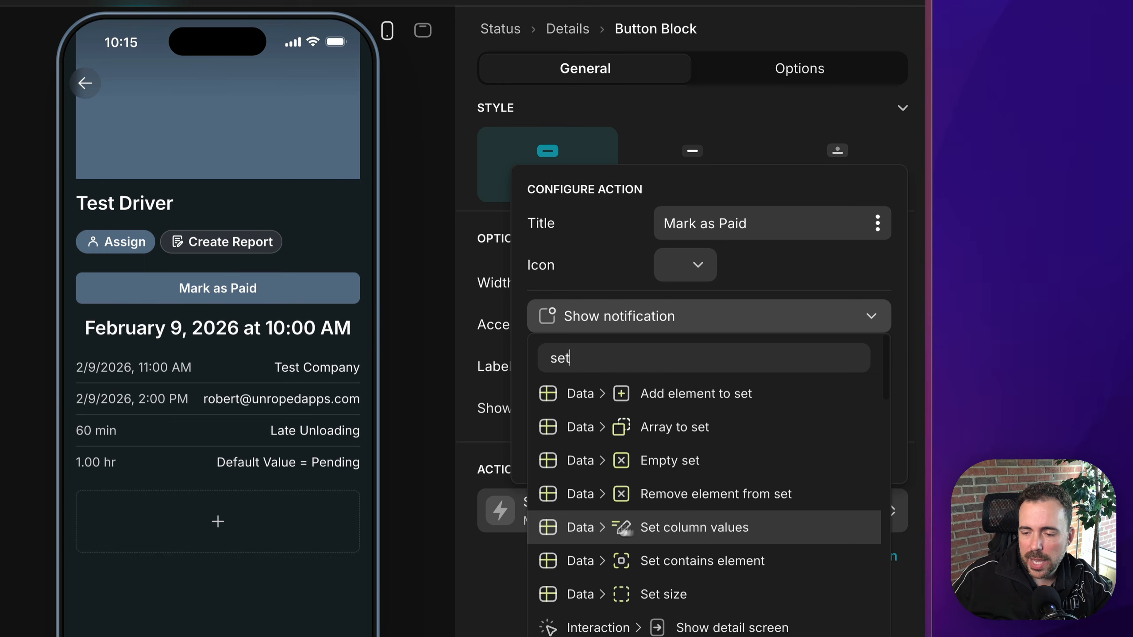
left_click(654, 528)
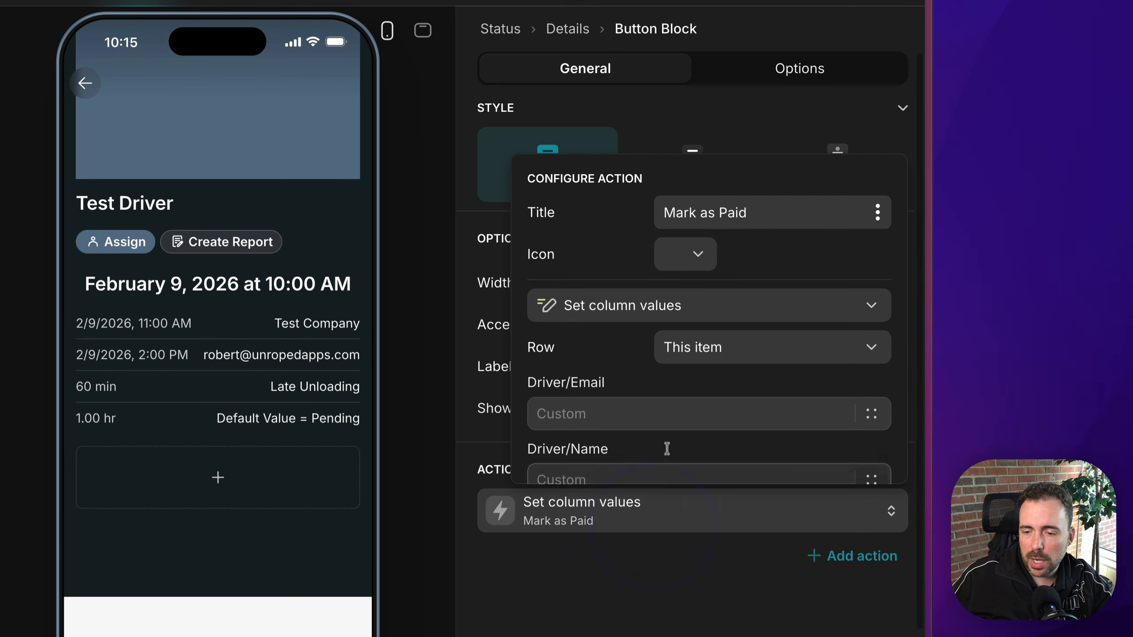
scroll(698, 448, "down", 10)
scroll(698, 448, "down", 15)
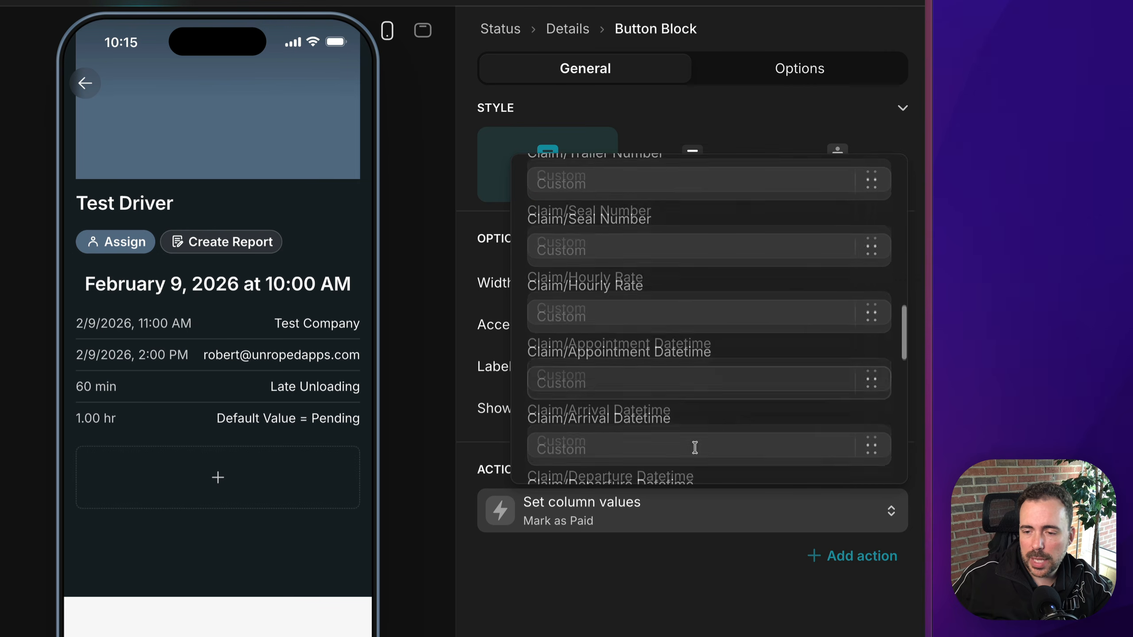
scroll(695, 449, "down", 10)
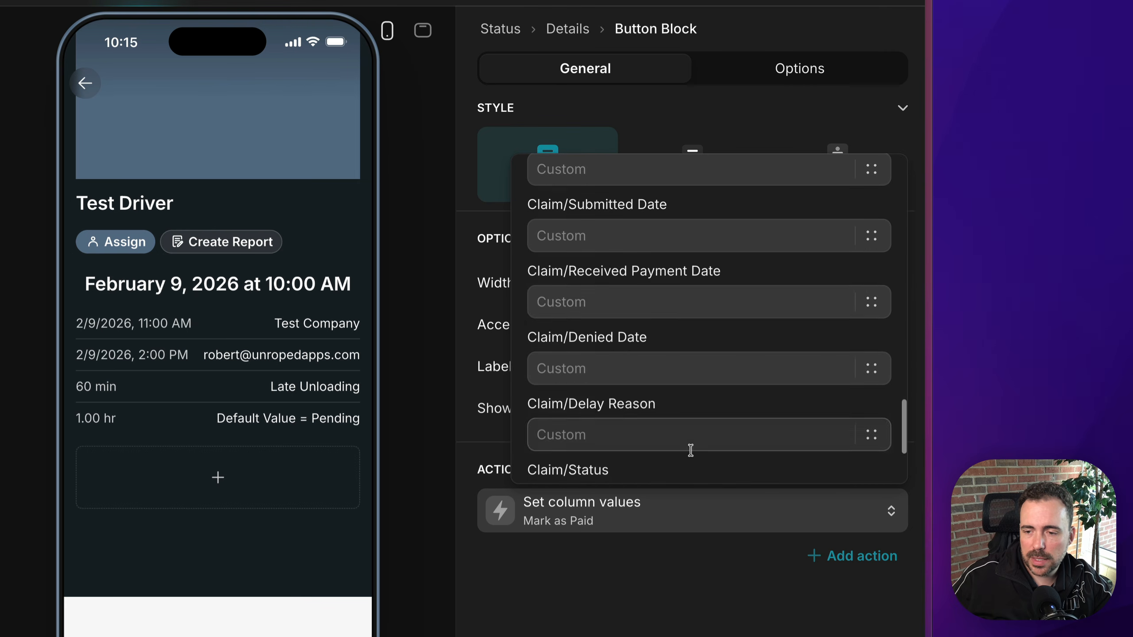
left_click(875, 304)
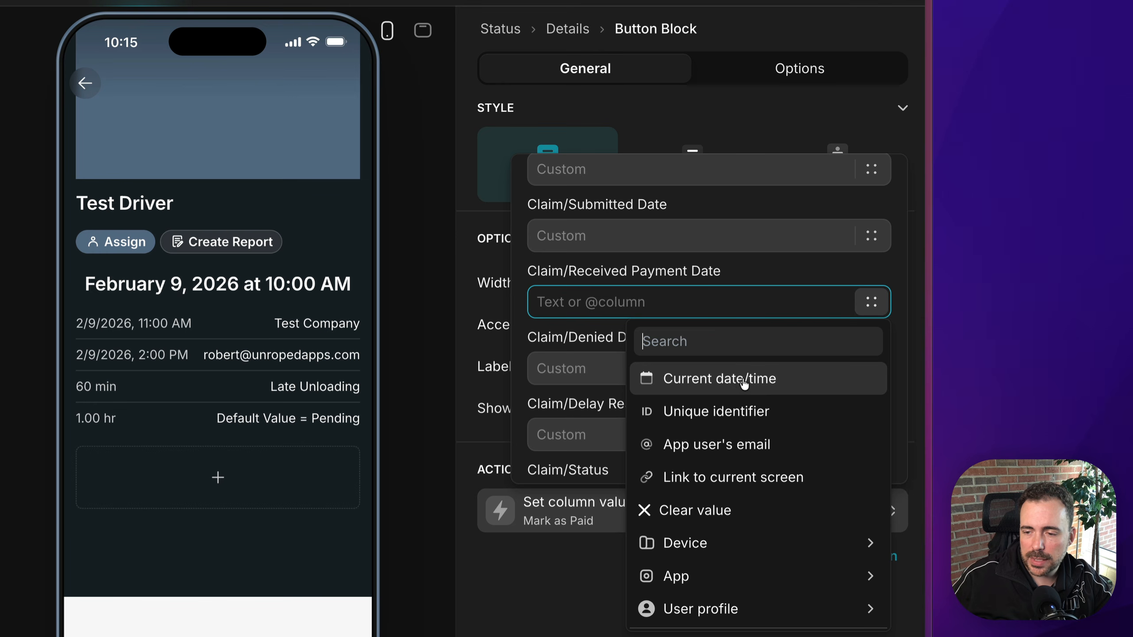
left_click(744, 380)
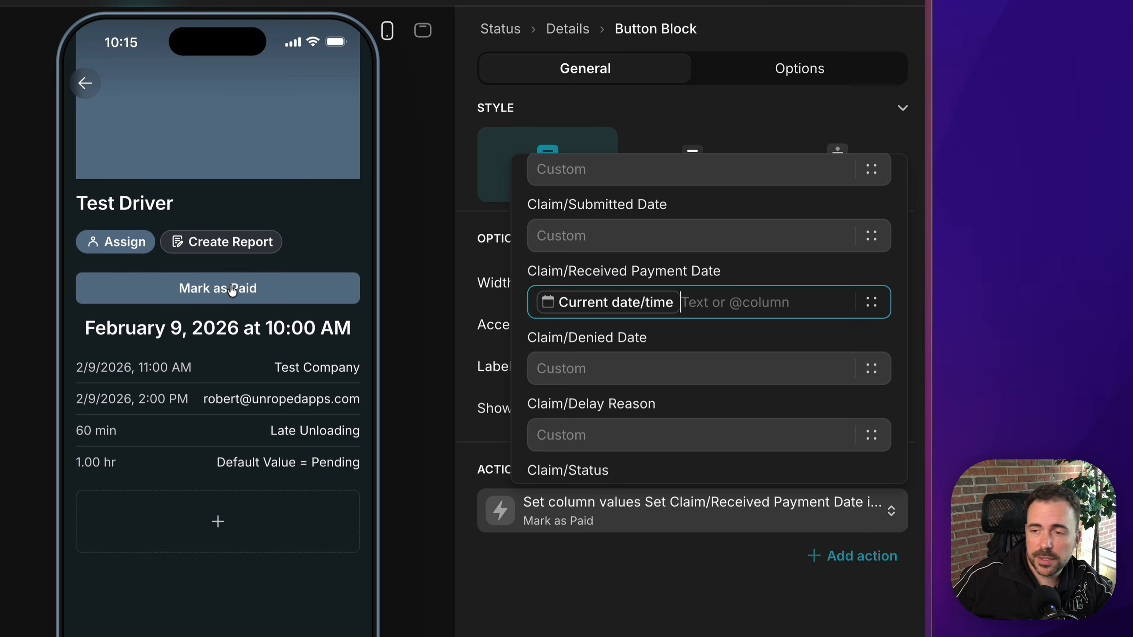
Step: Add a visibility condition showing the Mark as Paid button when Claim/Submitted Date is not empty
left_click(783, 74)
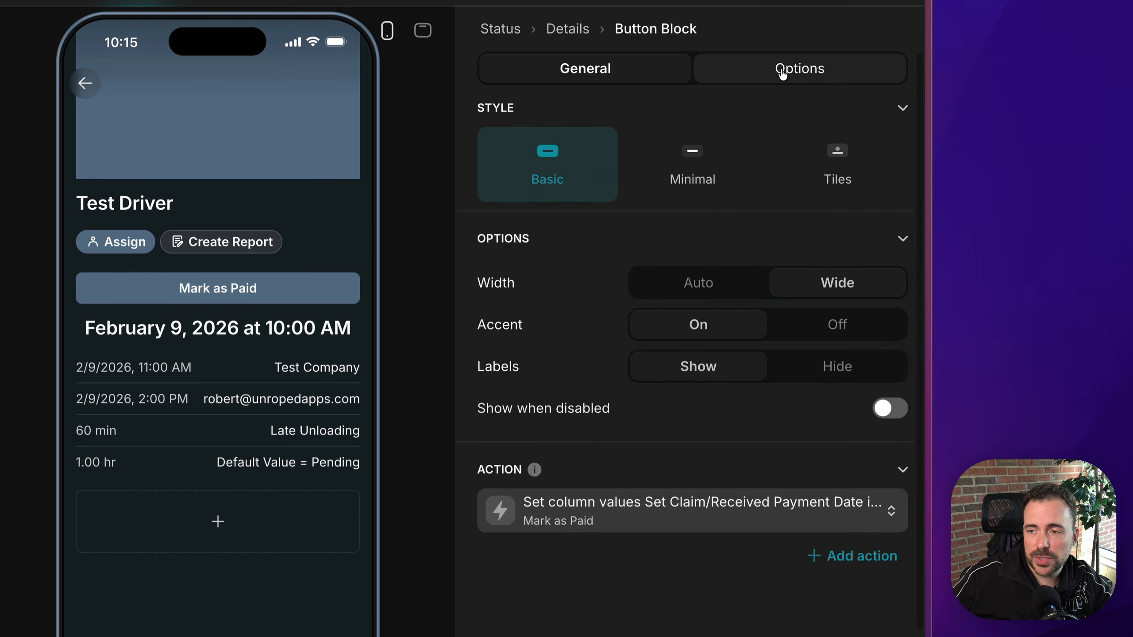
left_click(783, 73)
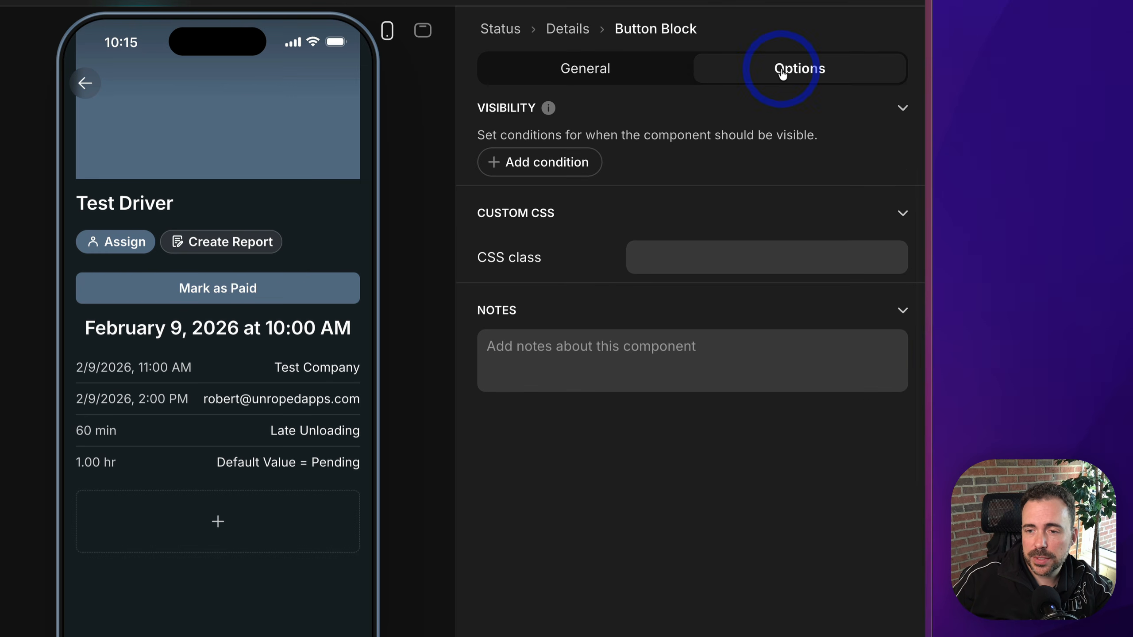
left_click(544, 165)
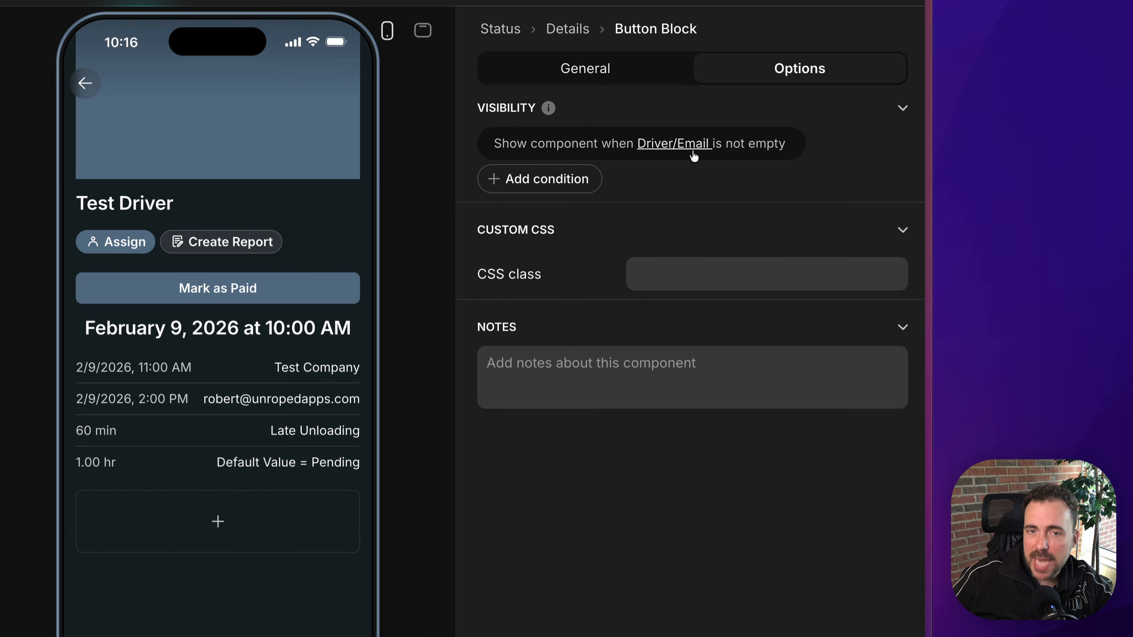
left_click(671, 145)
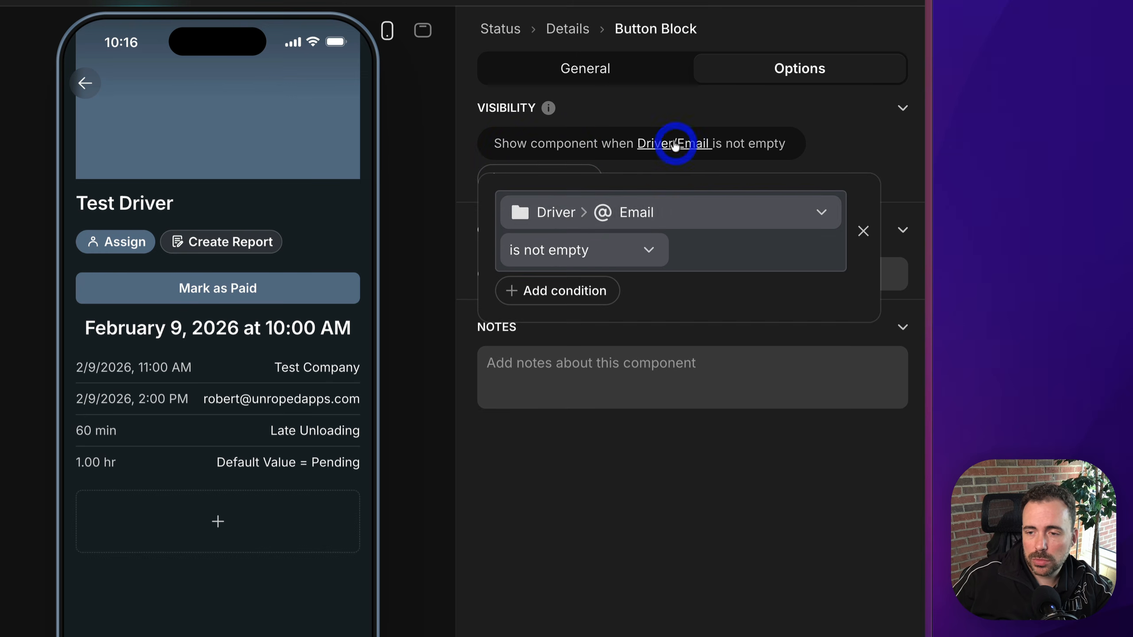
left_click(627, 211)
mouse_move(631, 516)
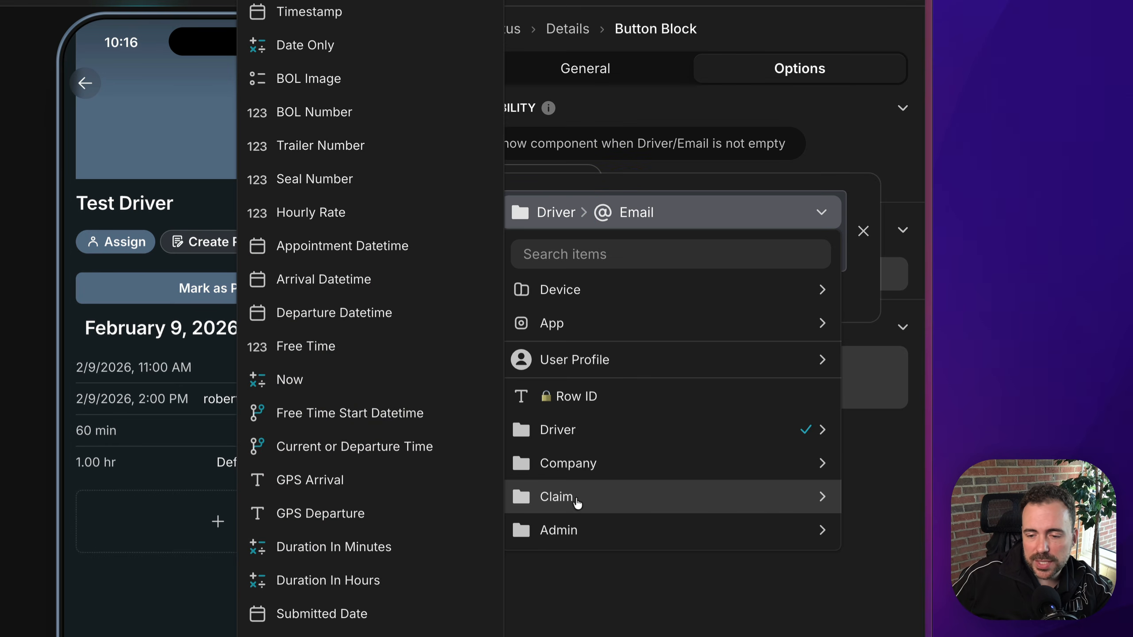
left_click(346, 619)
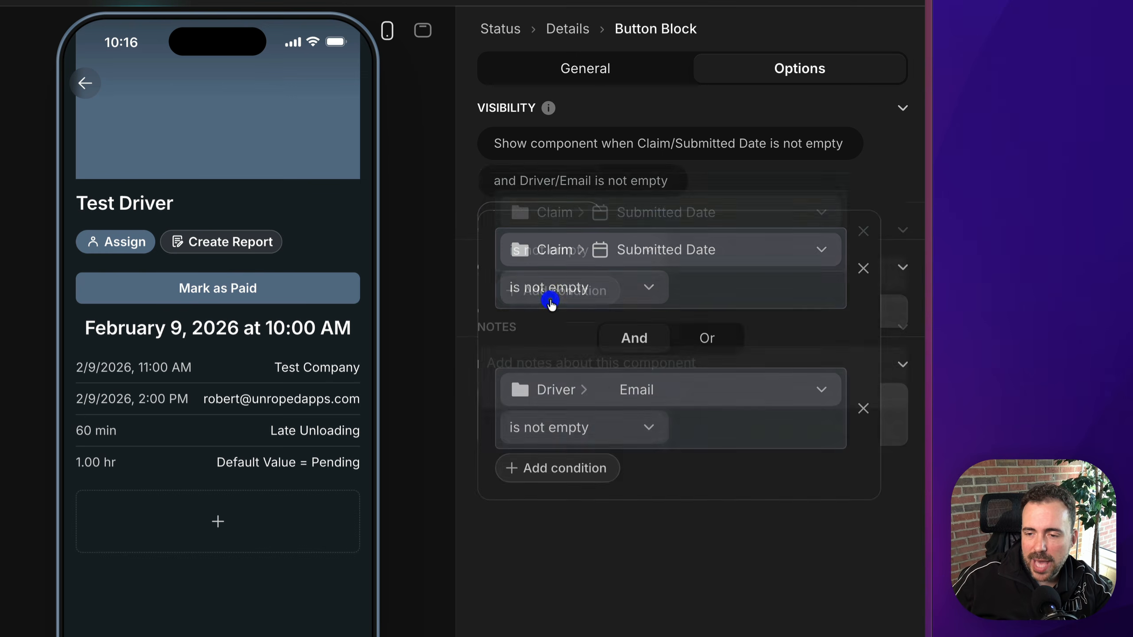
Step: Add a second visibility condition, joined with And, requiring Claim/Received Payment Date to be empty
left_click(601, 393)
left_click(585, 332)
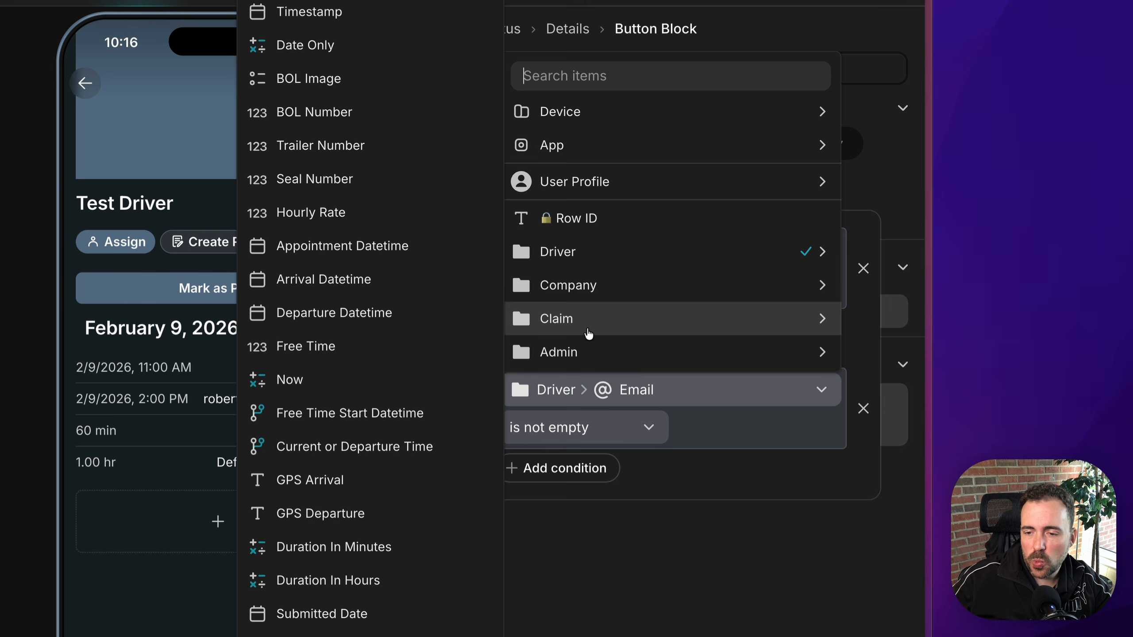
scroll(402, 625, "down", 2)
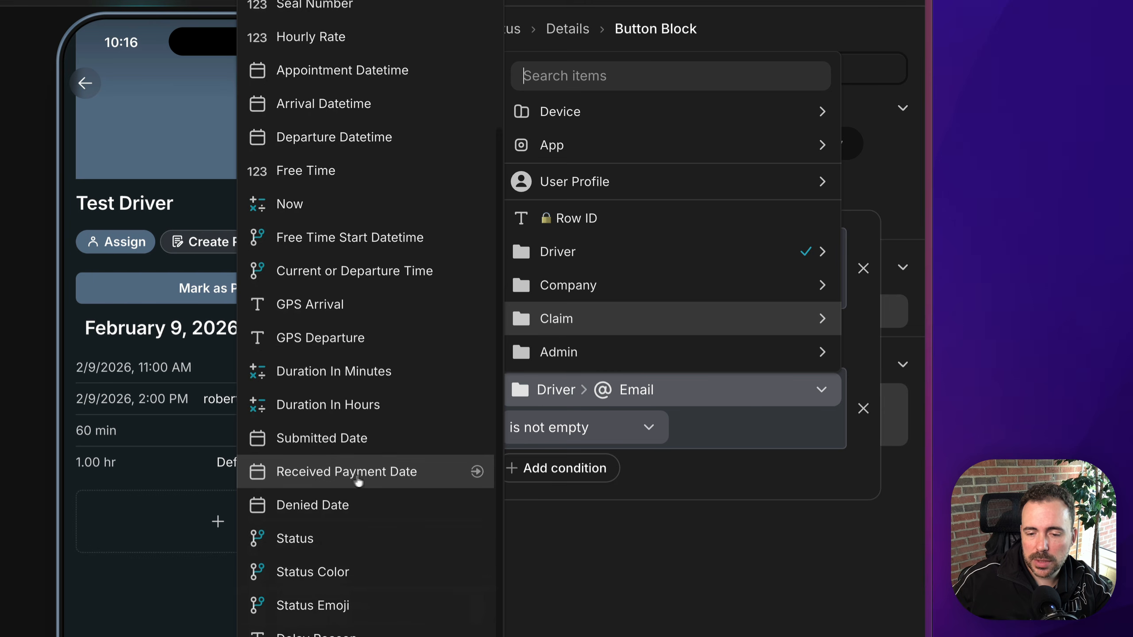
left_click(382, 474)
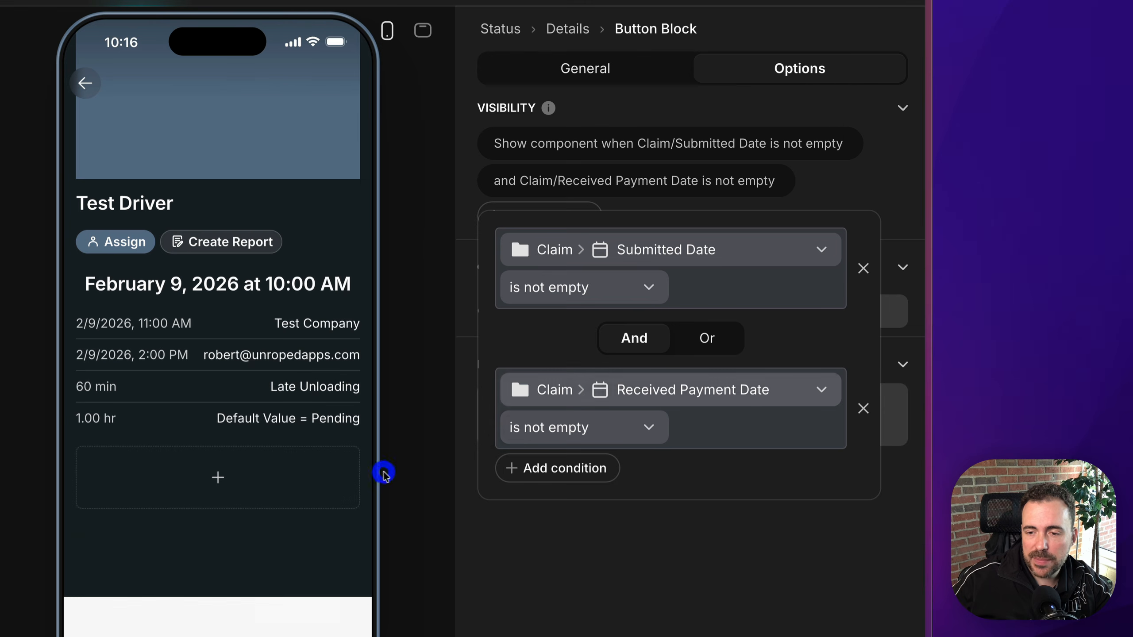
left_click(554, 429)
left_click(481, 194)
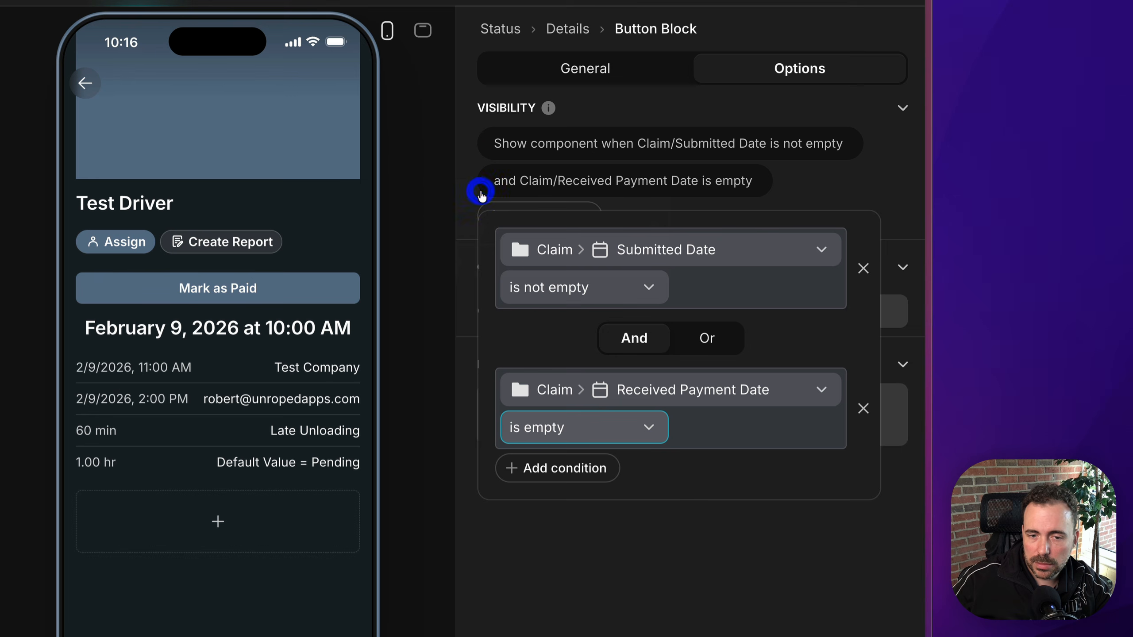
left_click(630, 631)
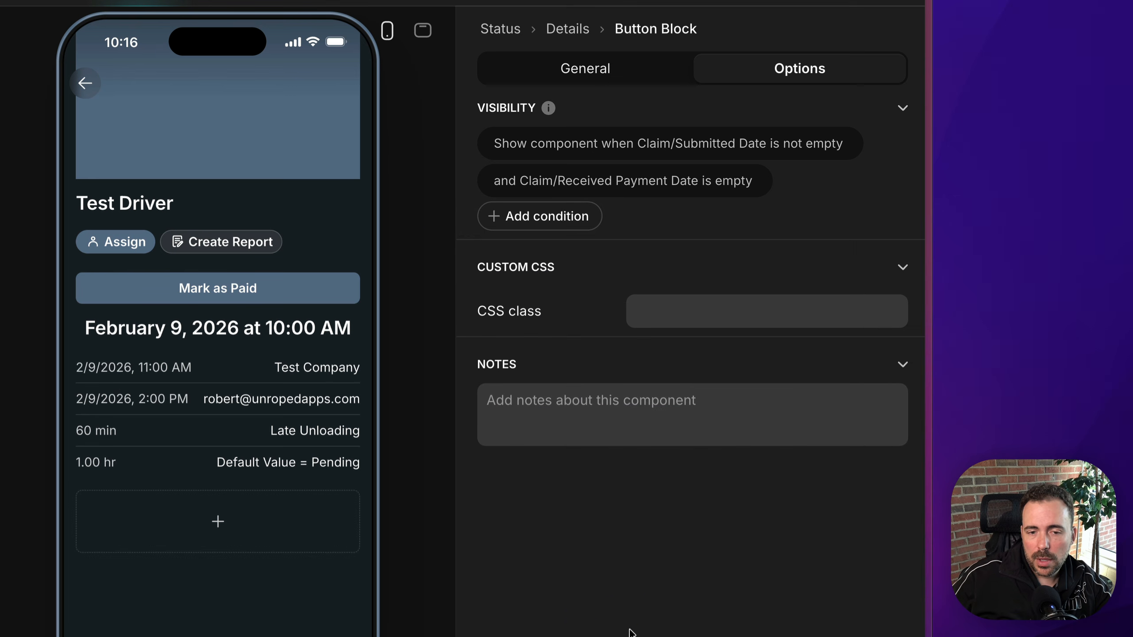
Step: Mark the claim as paid from its details in the preview and return to the Status screen
left_click(254, 289)
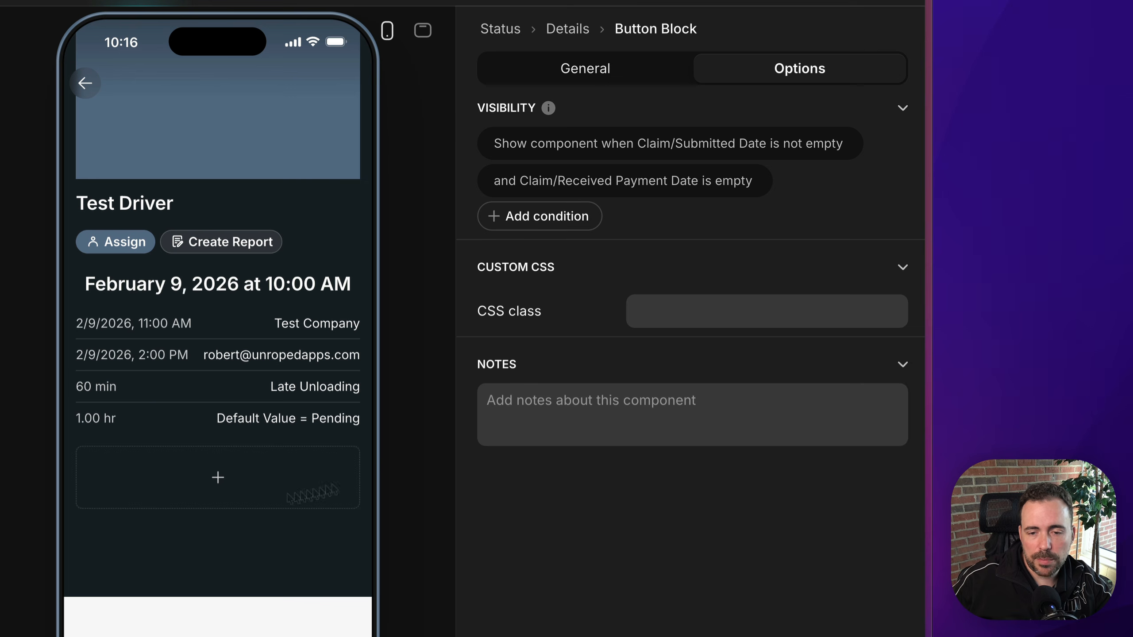
left_click(83, 79)
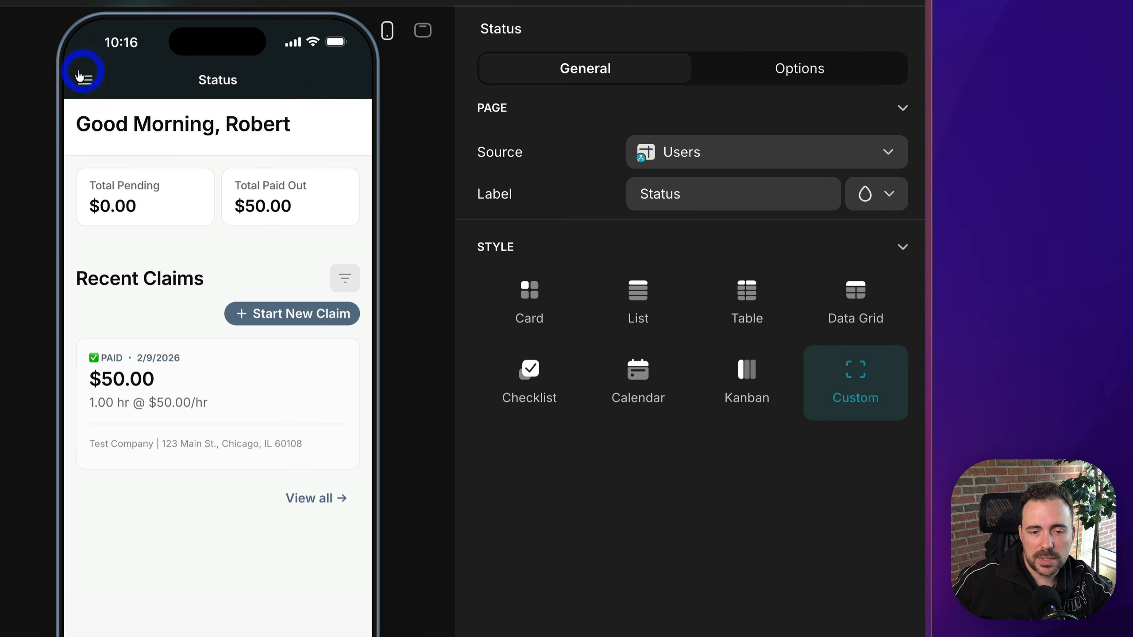